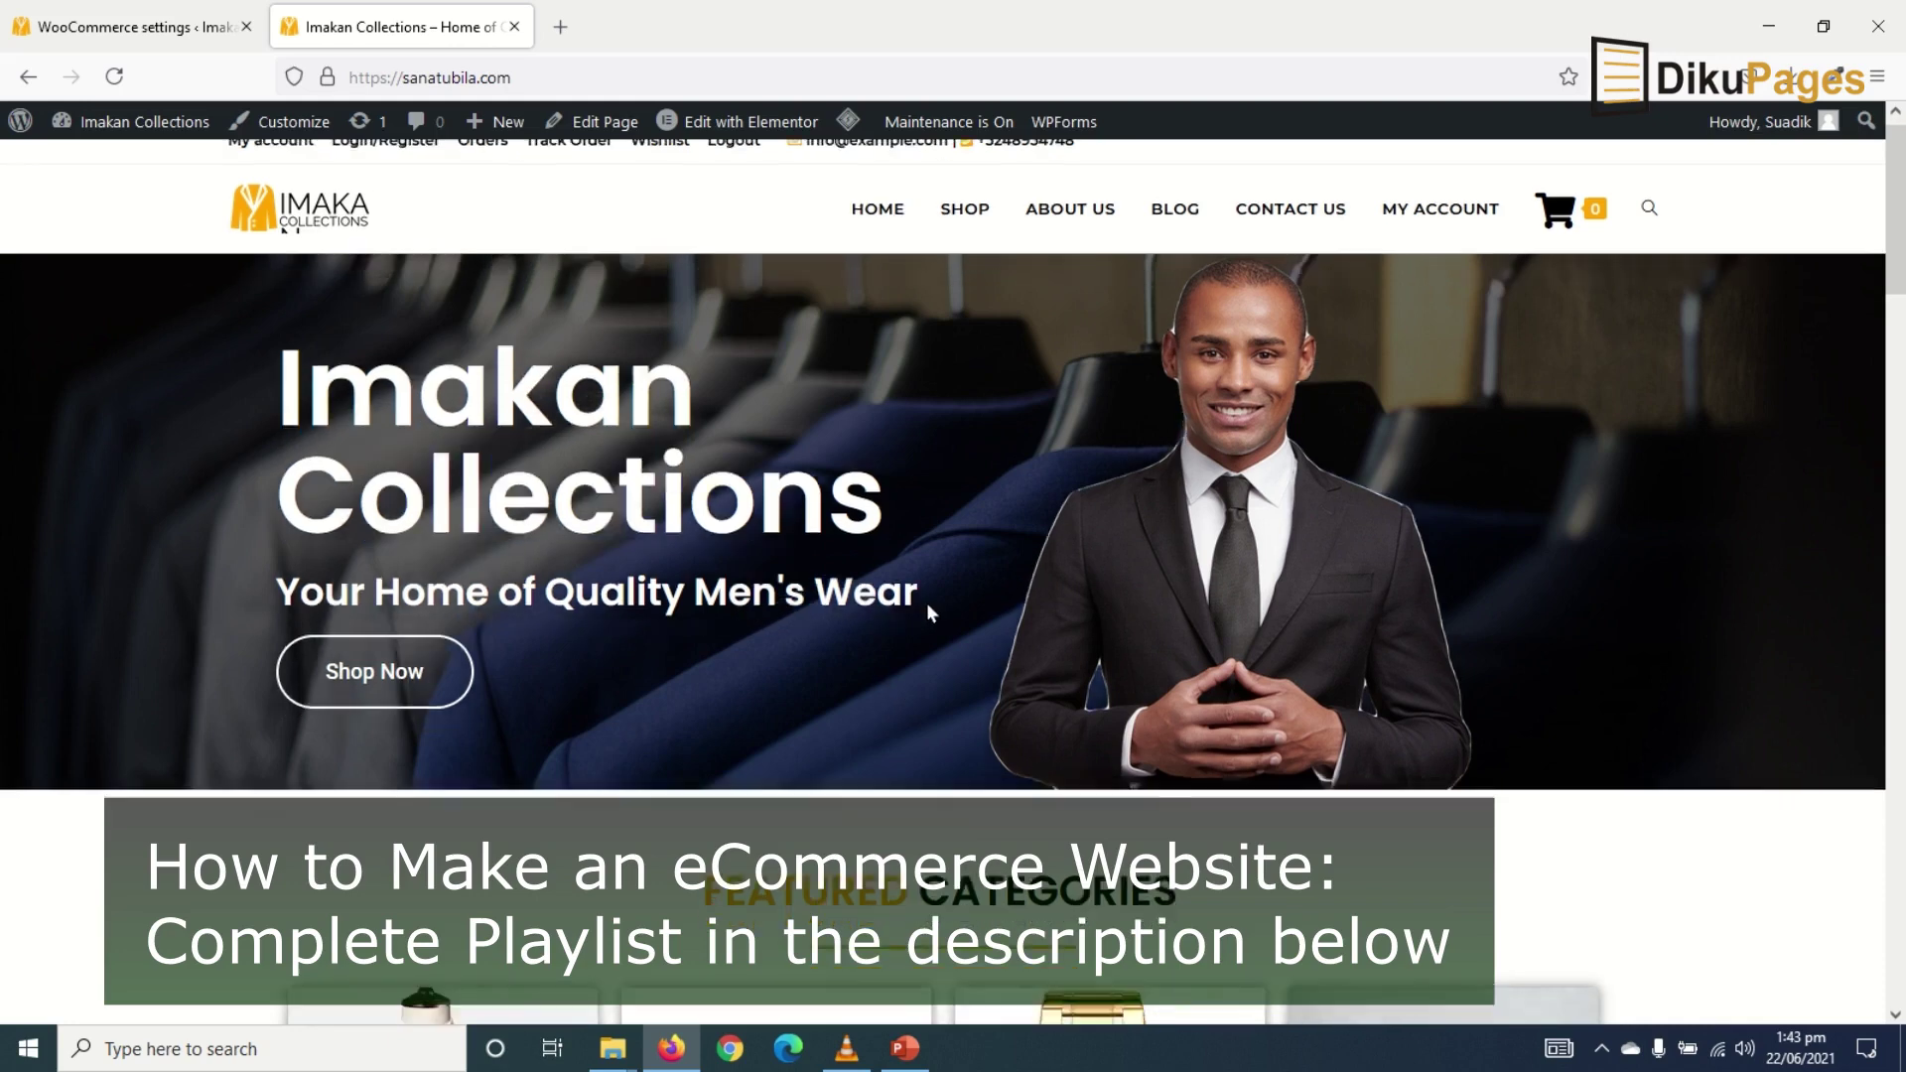
Scroll the store homepage to the Top Products section showing the Gentleman Blazer
scroll(918, 635, down, 10)
scroll(861, 754, down, 7)
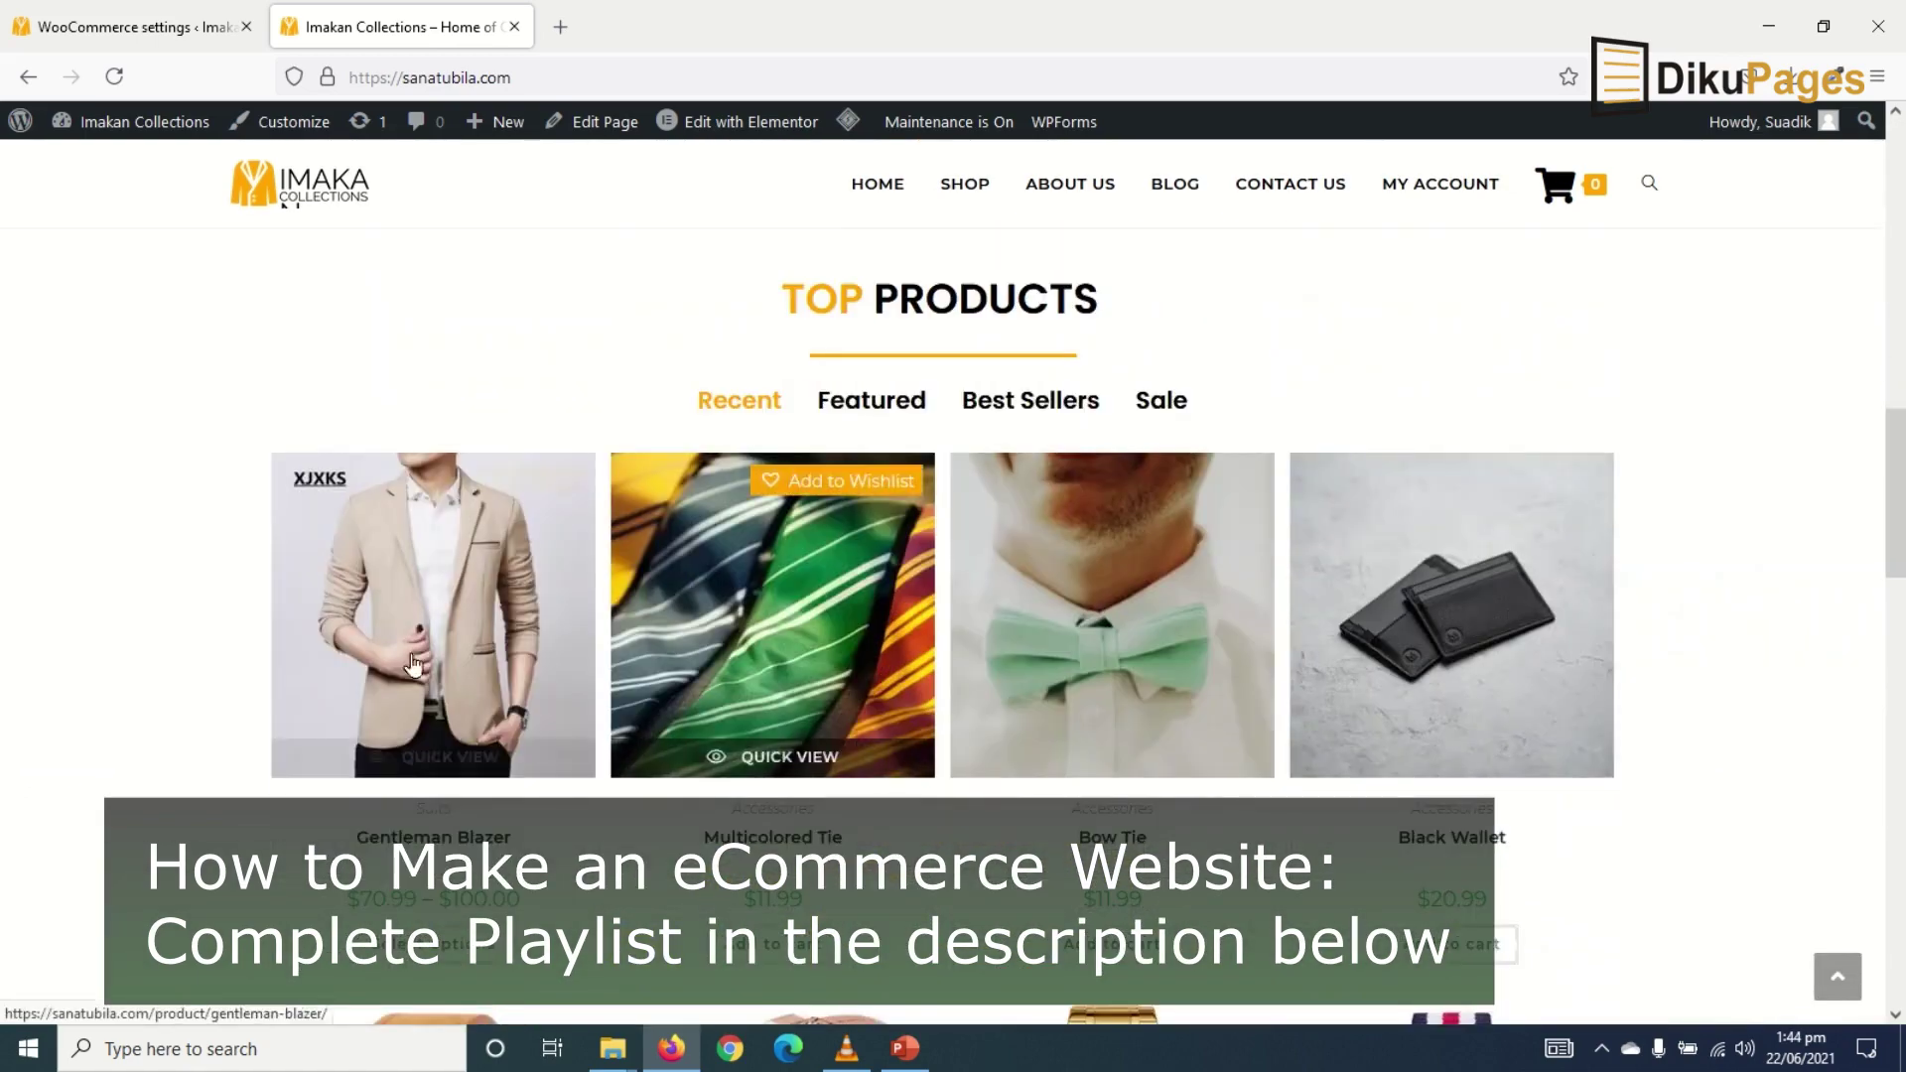
scroll(953, 724, up, 3)
Add one Gentleman Blazer in Blue, size Medium, to the cart at $80.99
click(458, 583)
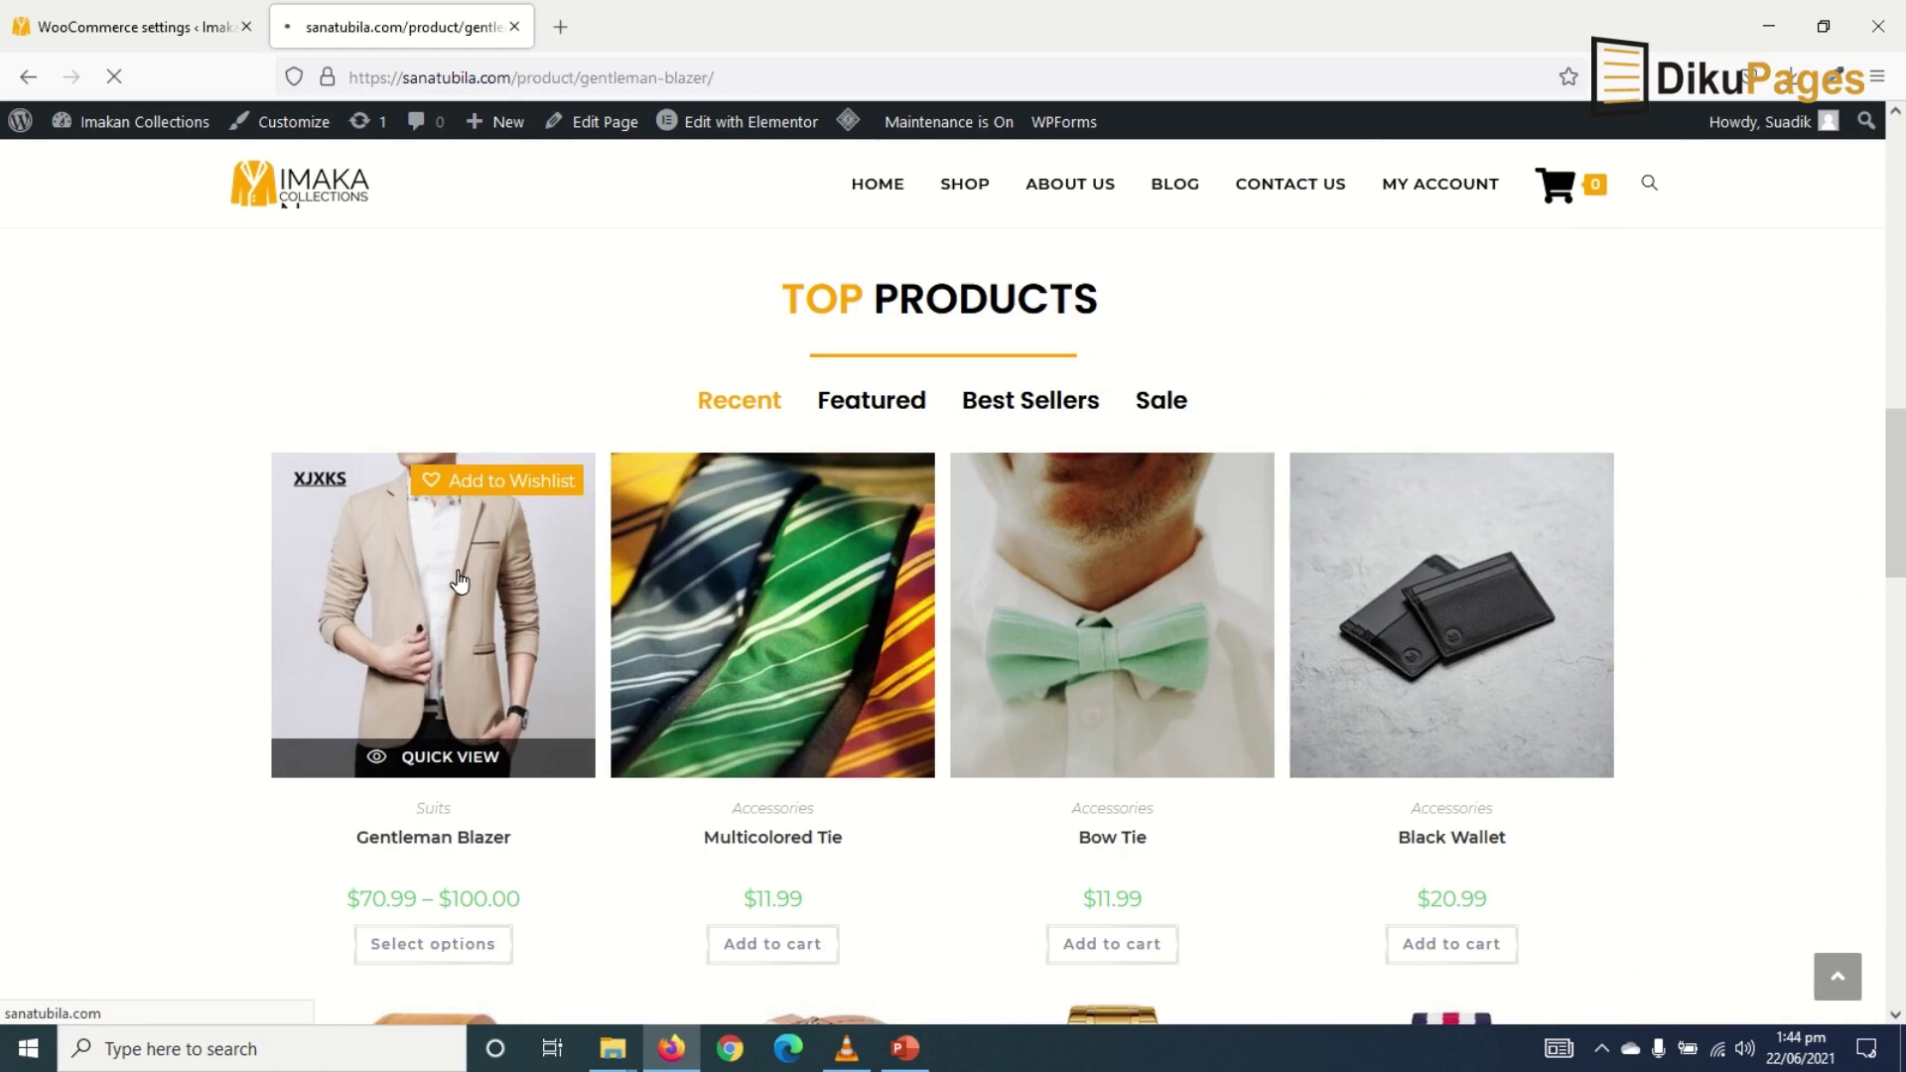
scroll(1142, 794, down, 3)
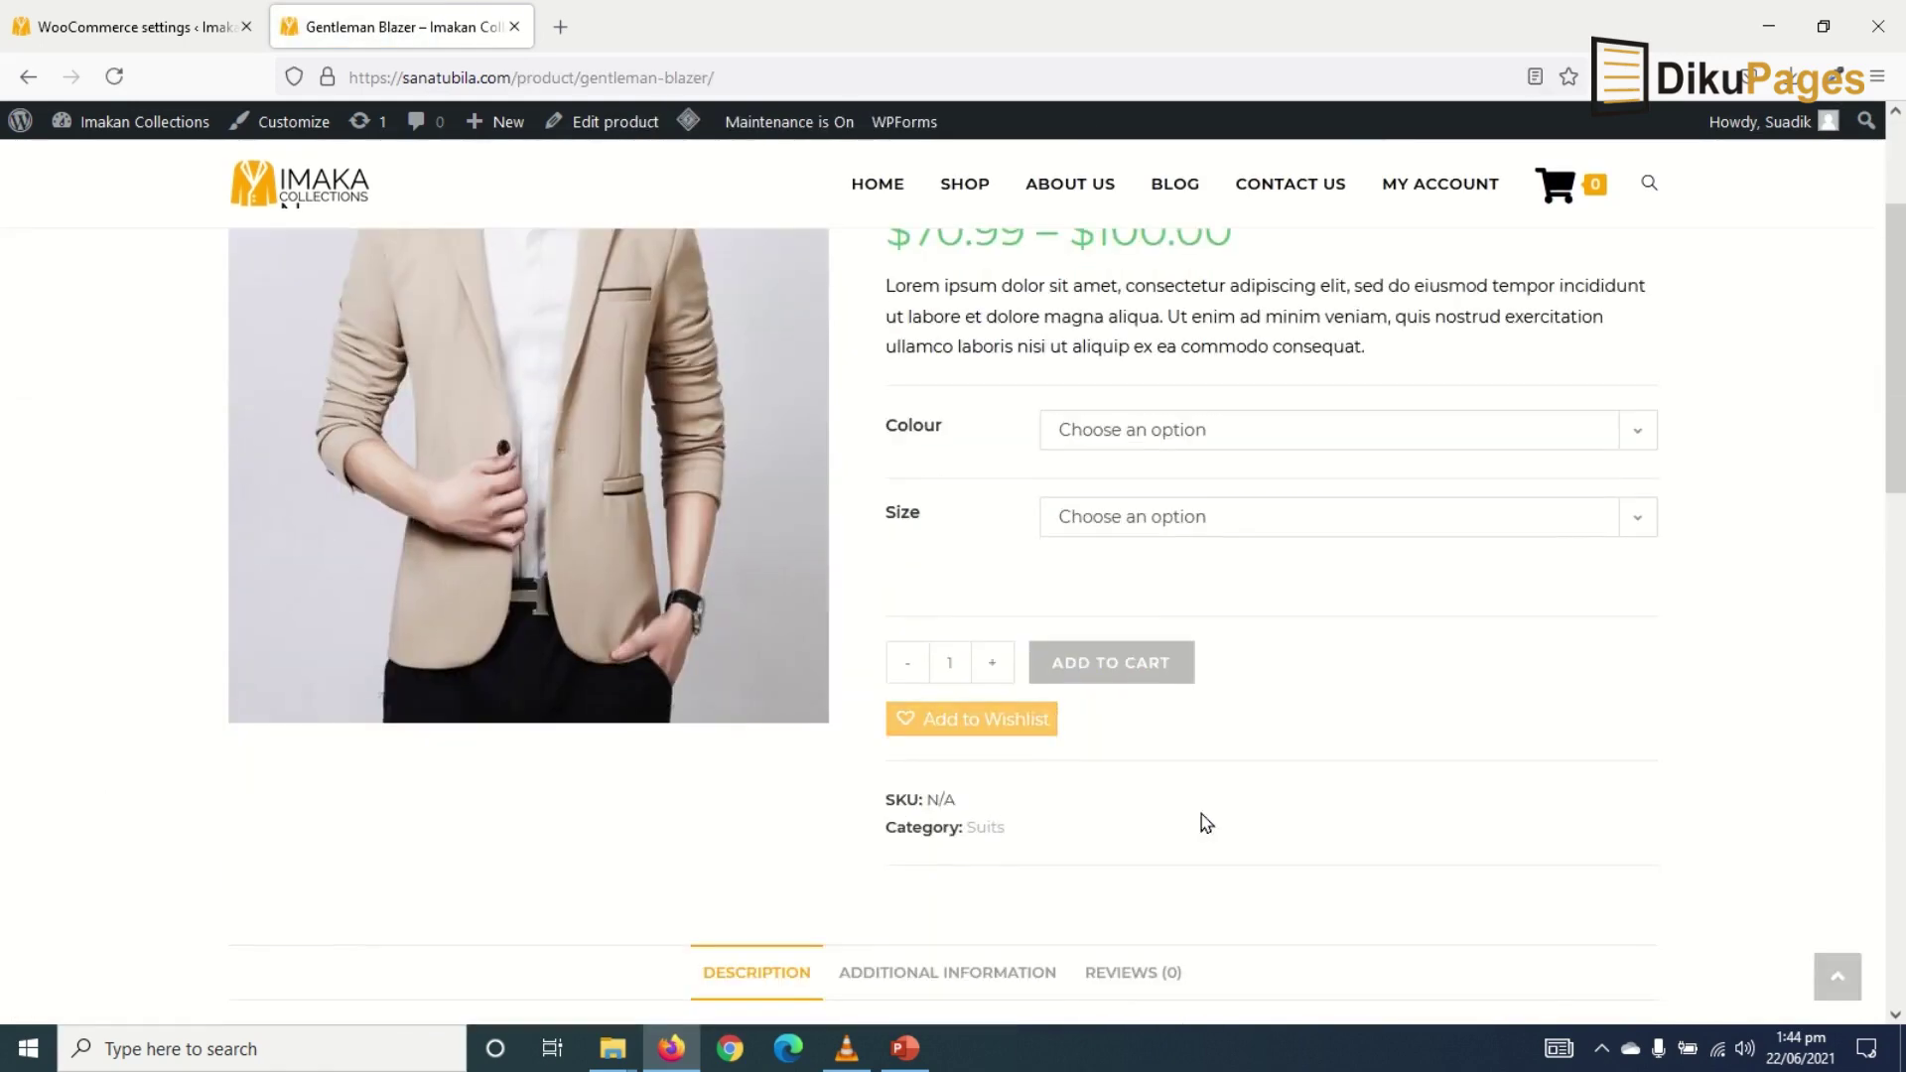
click(1216, 430)
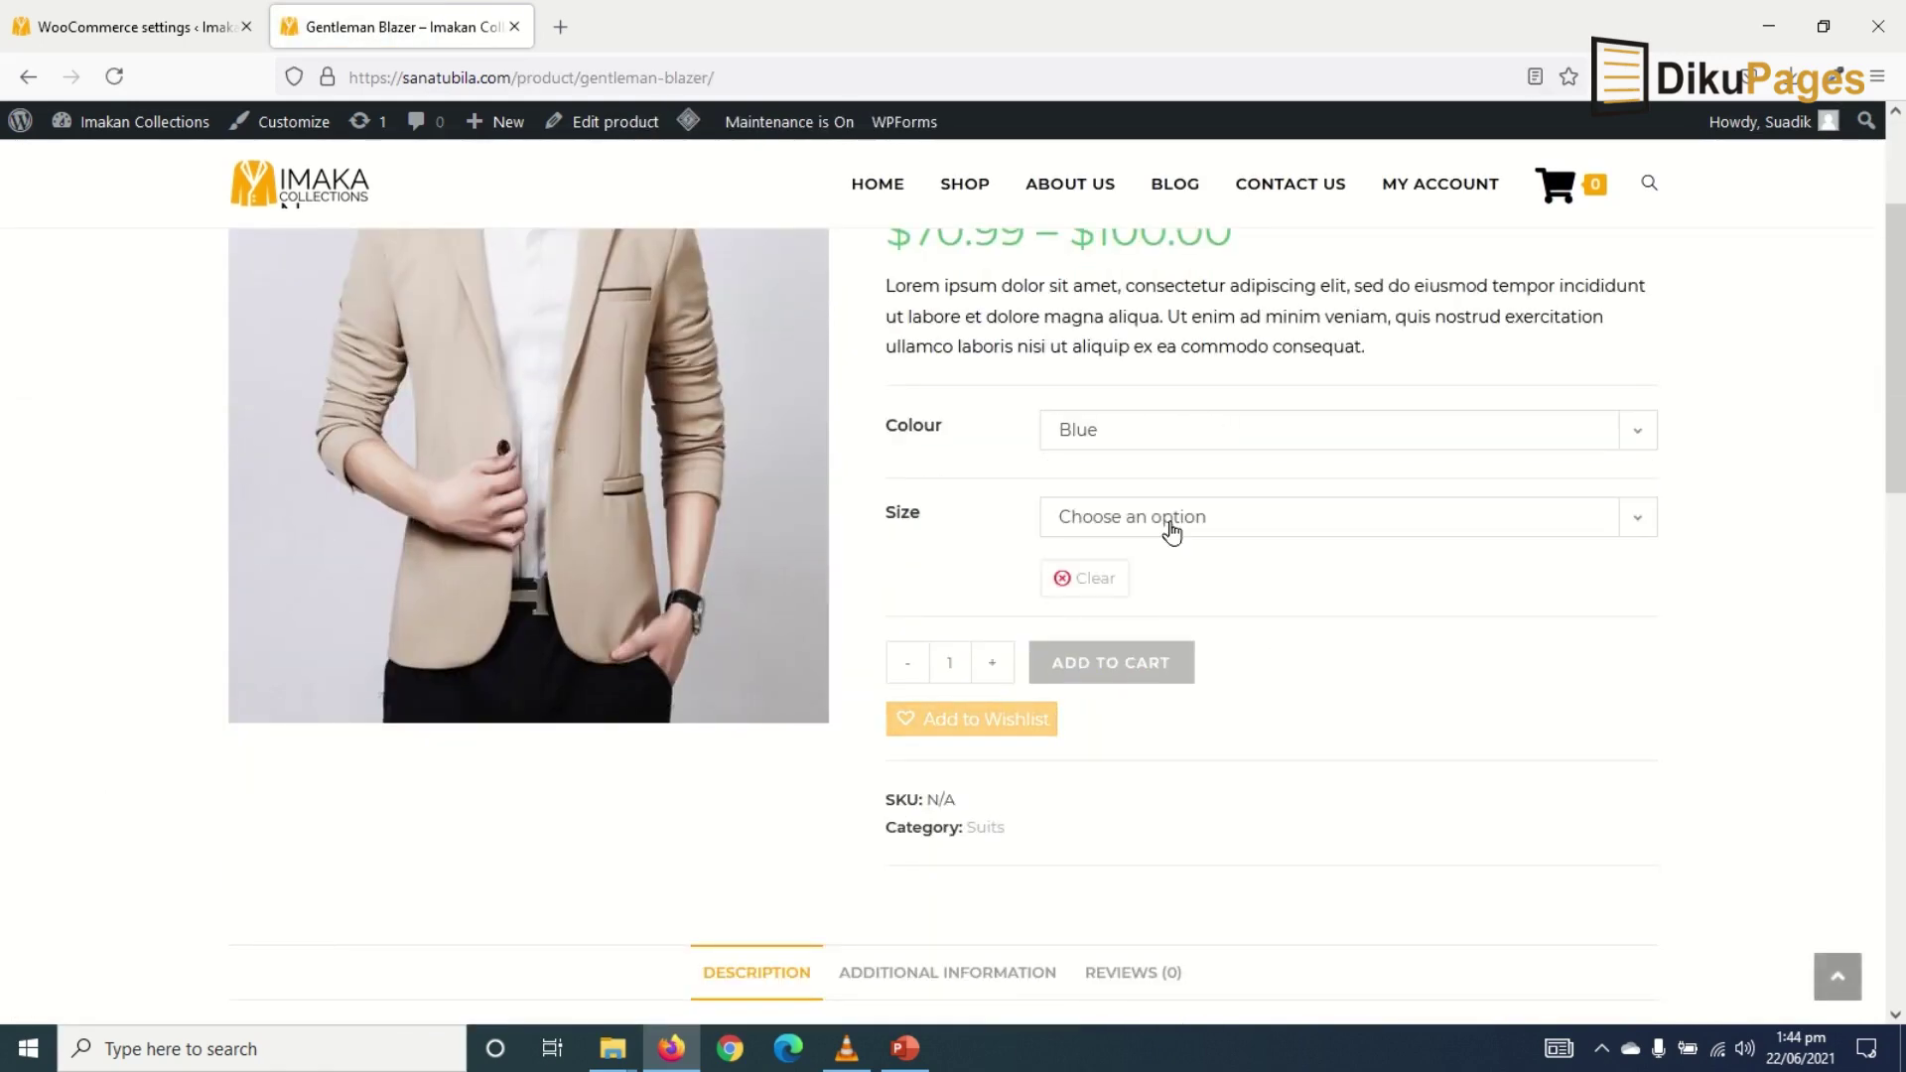
click(1197, 523)
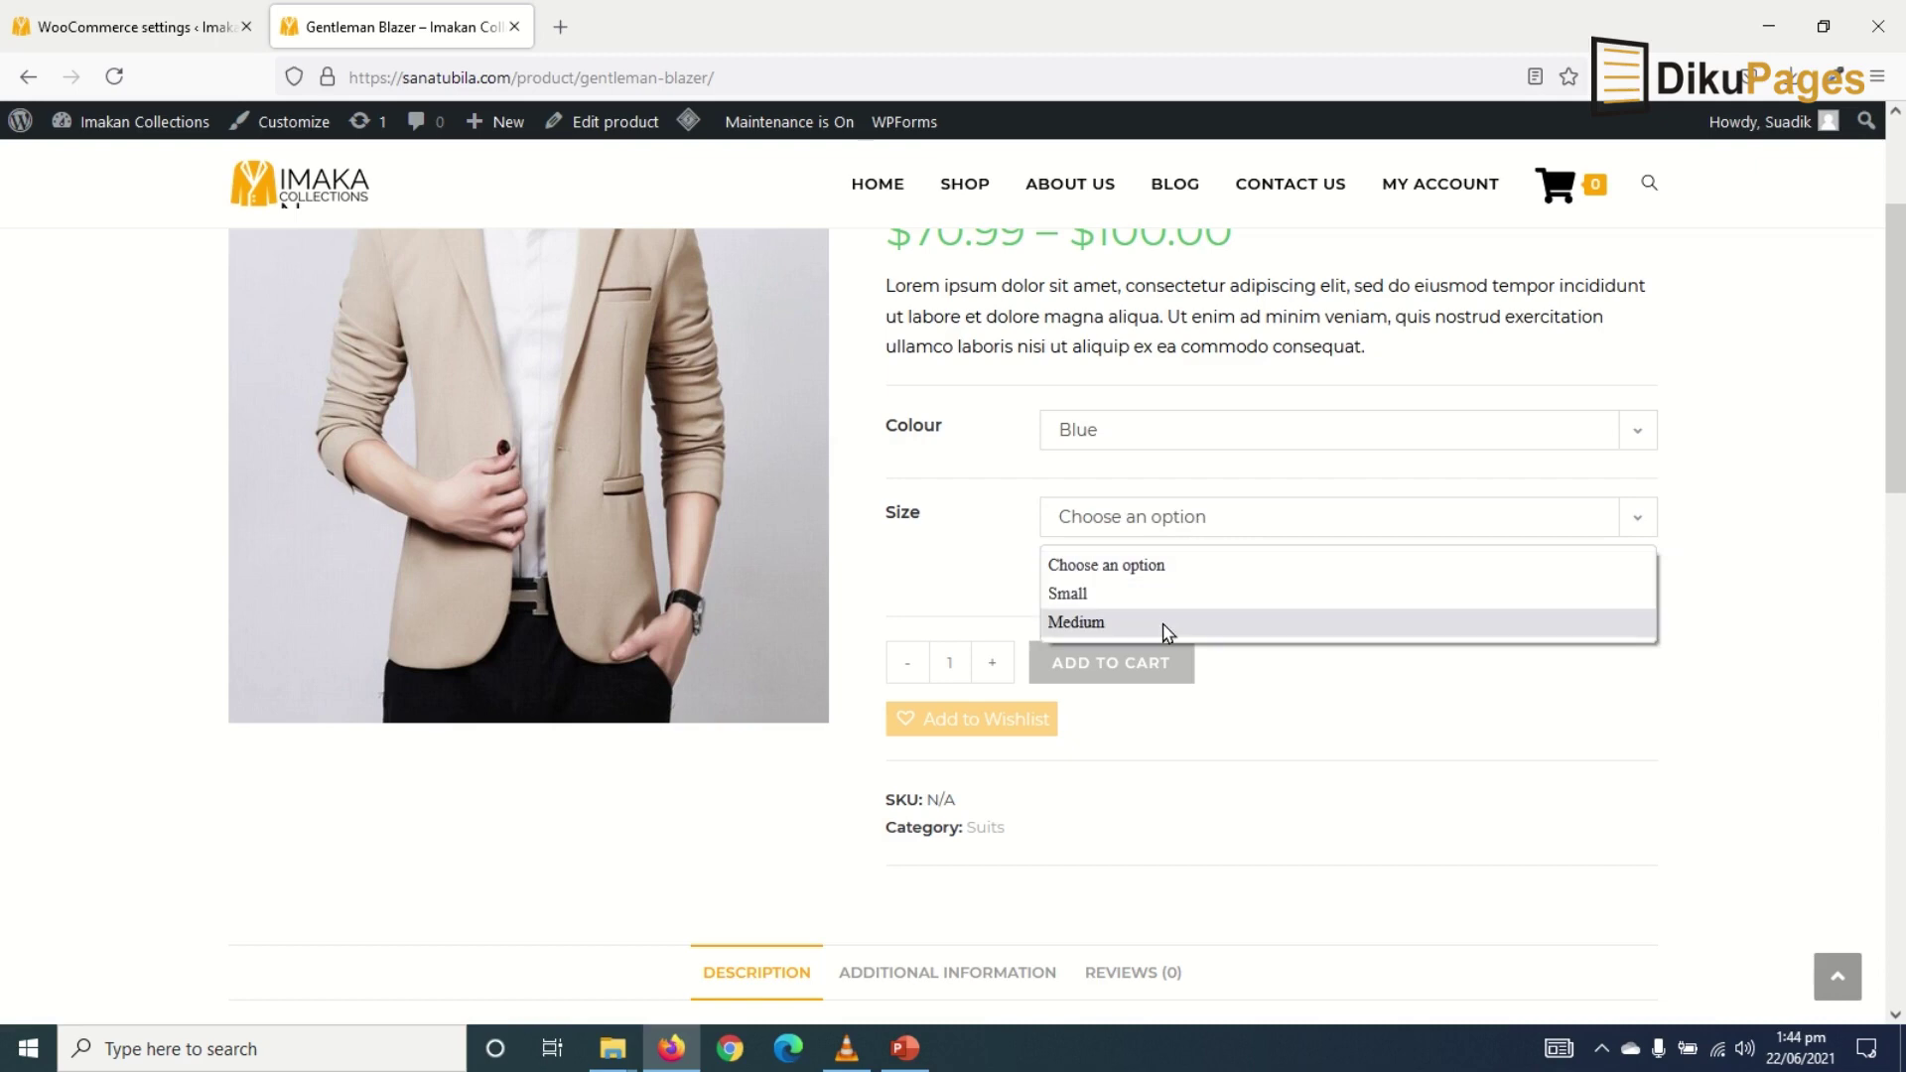
click(1166, 623)
click(1129, 707)
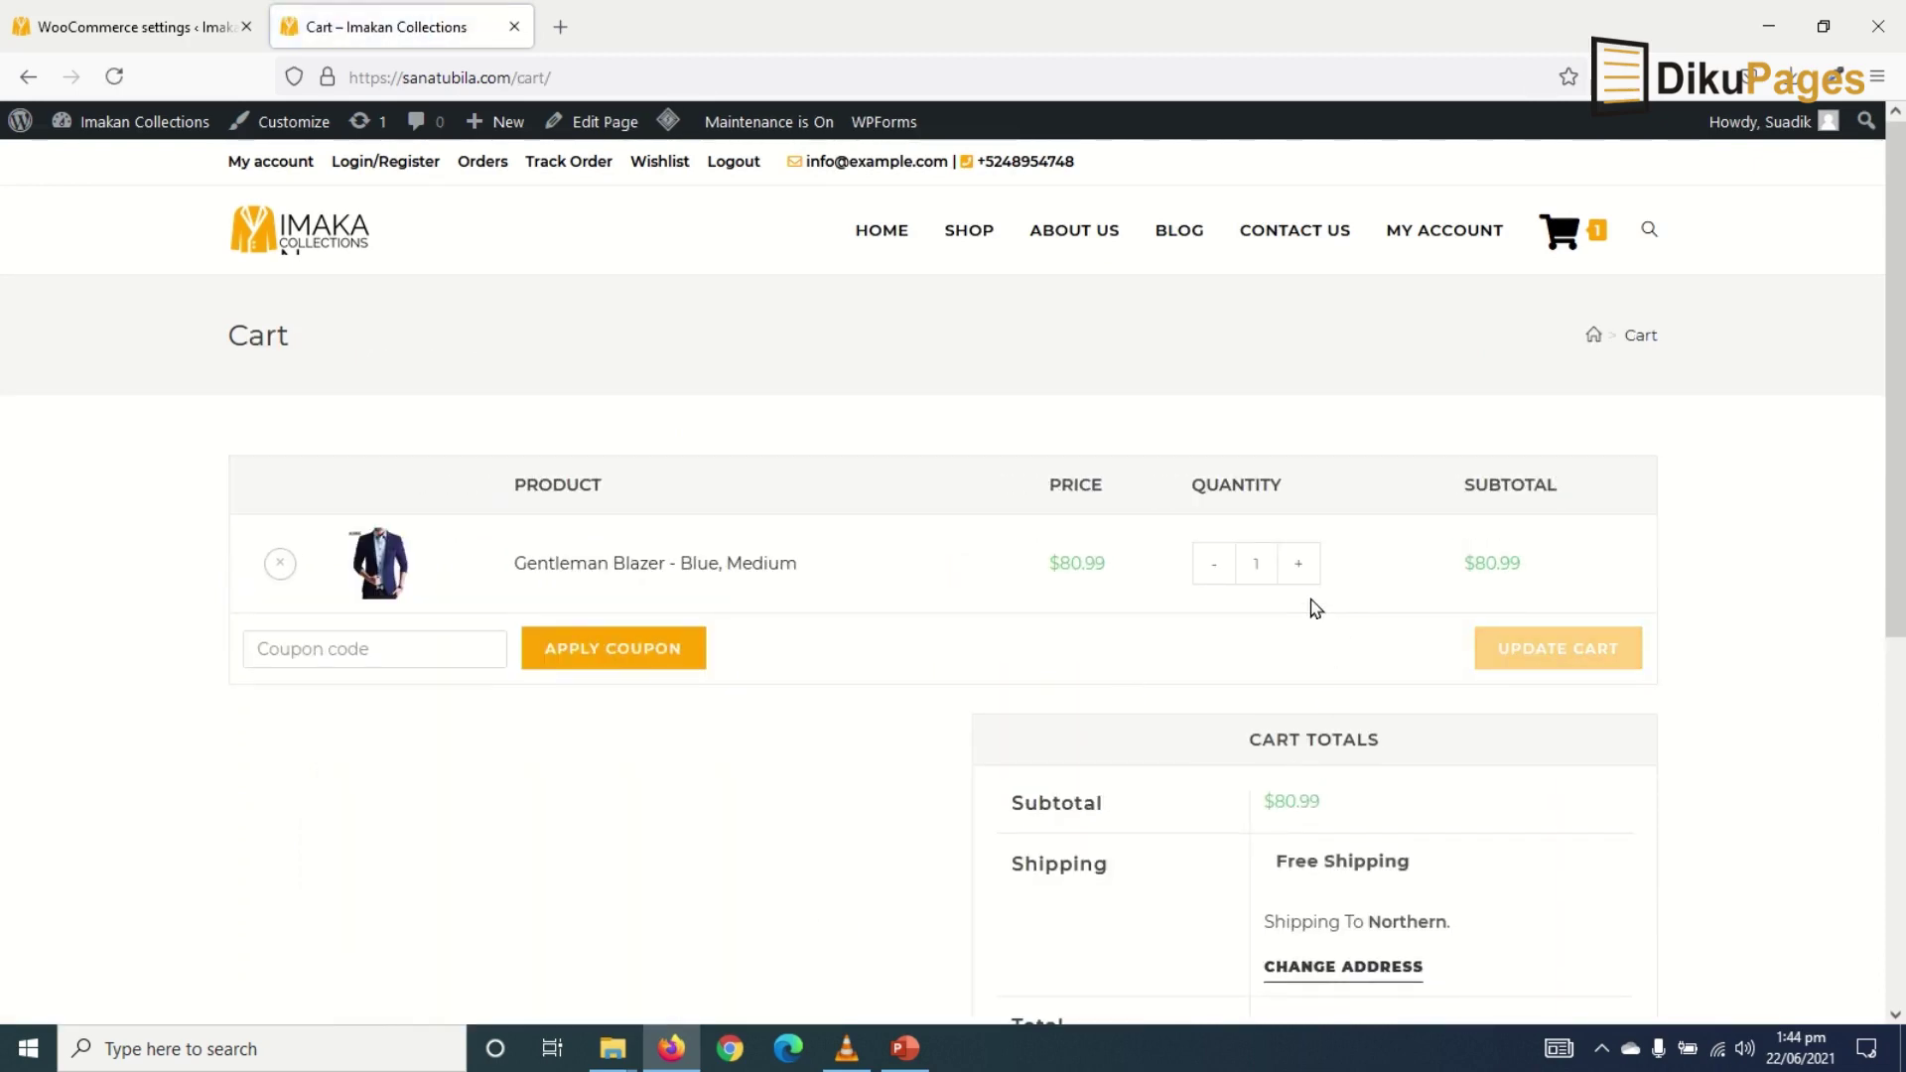
Raise the blazer quantity to 2 and update the cart to a $161.98 subtotal
click(1297, 576)
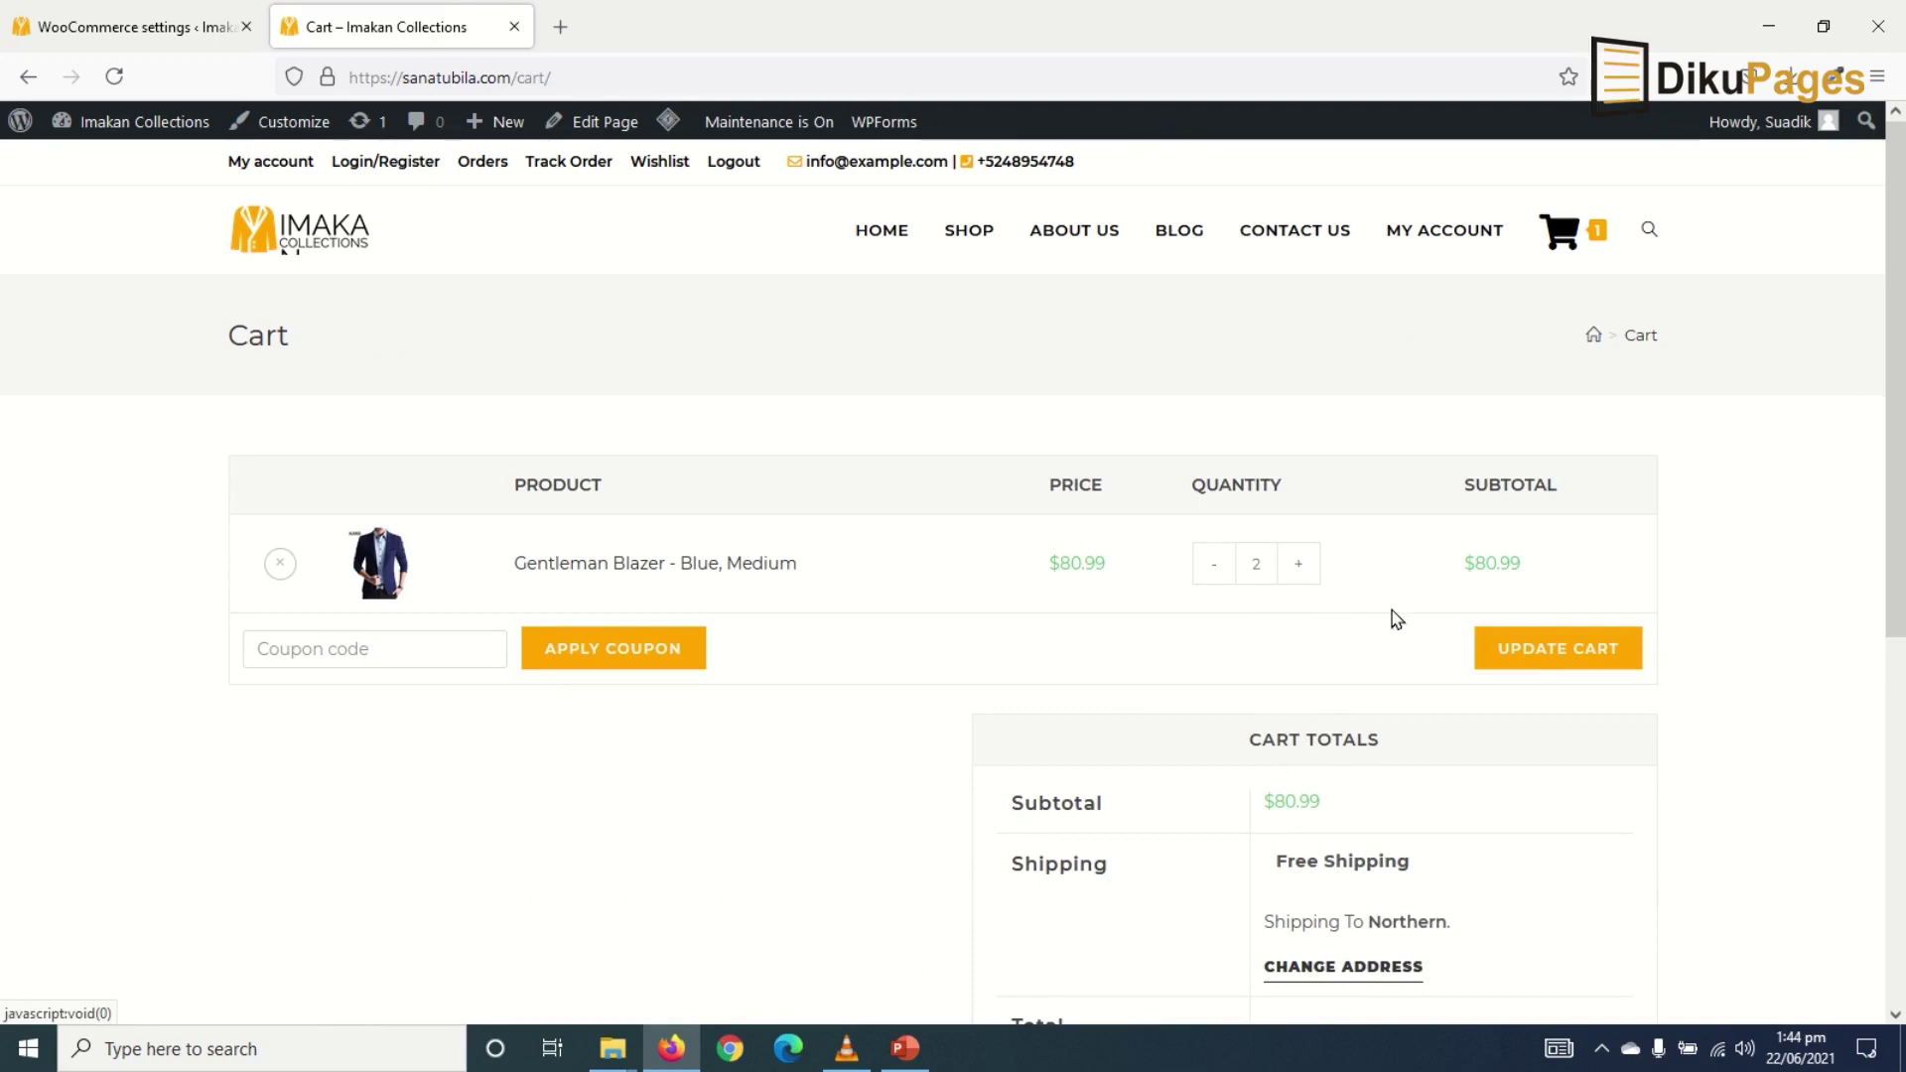
click(1598, 647)
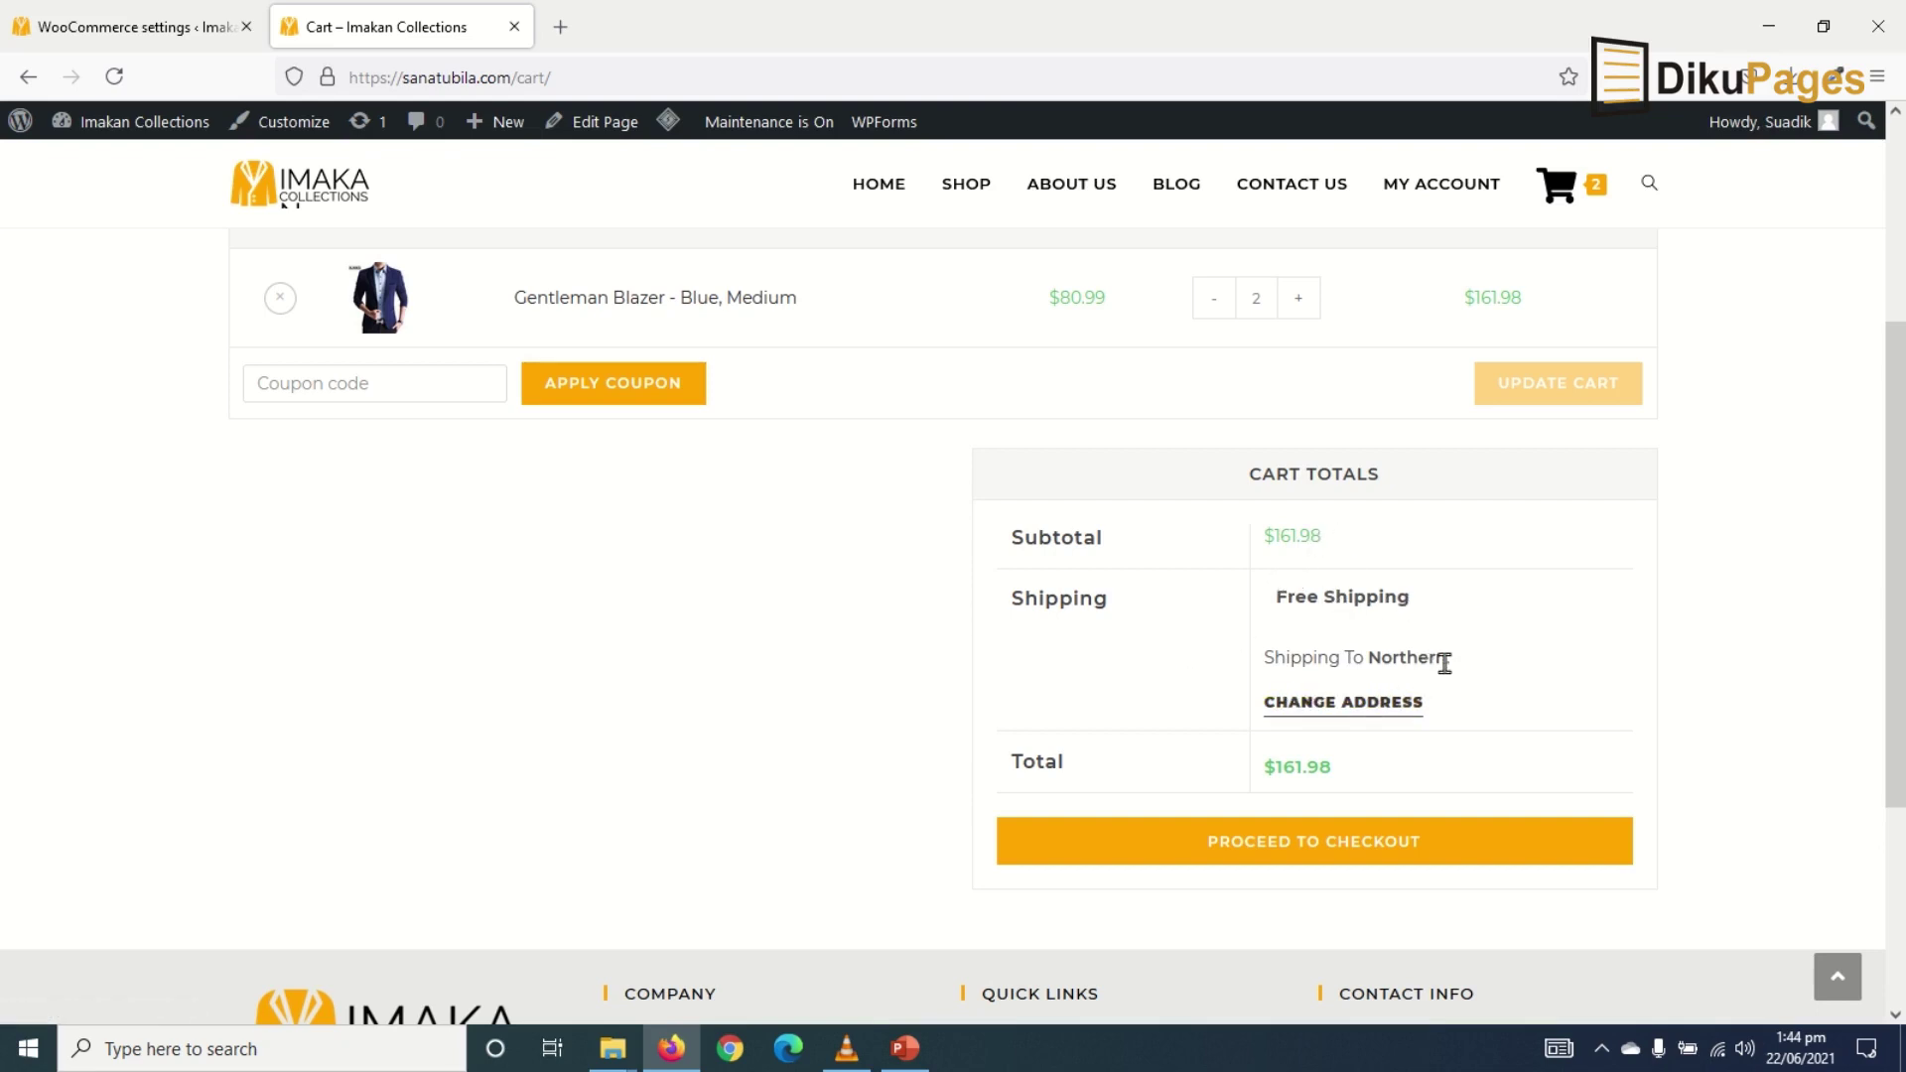
click(1353, 702)
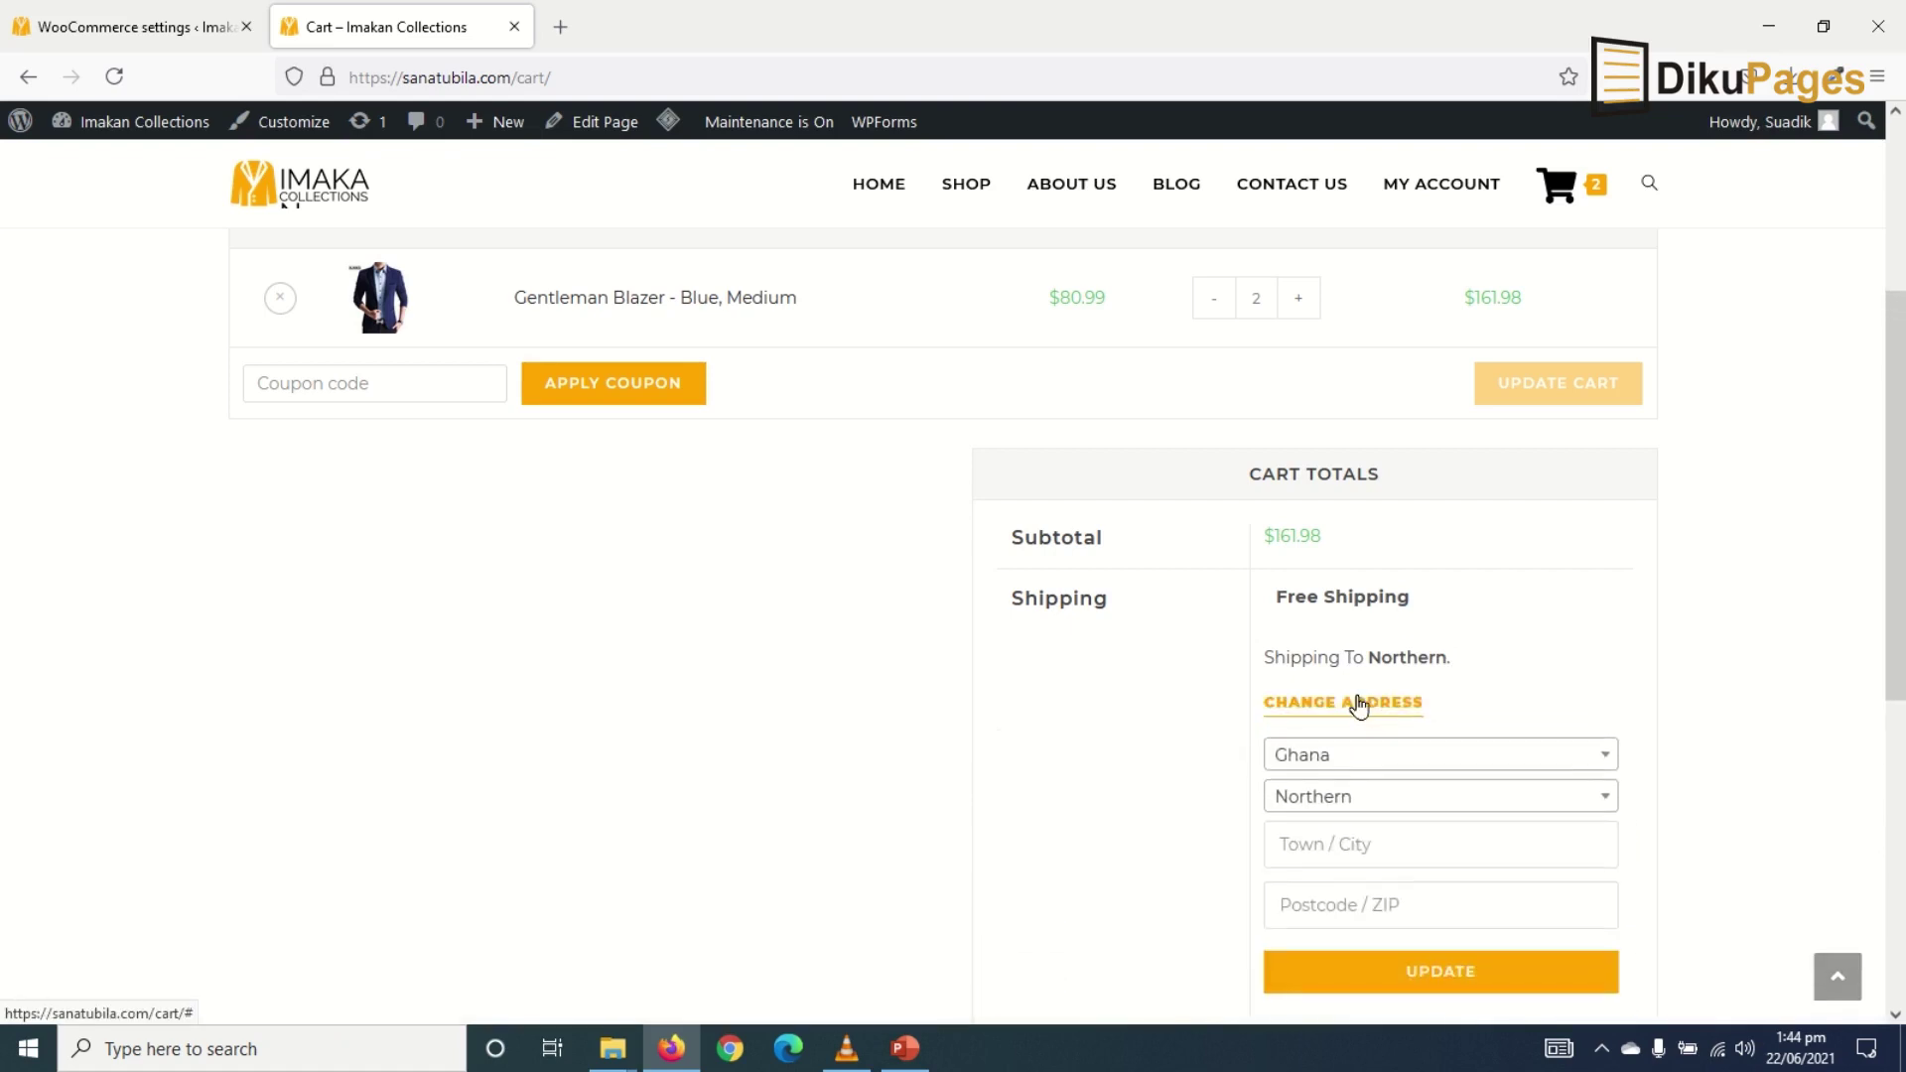
click(1384, 799)
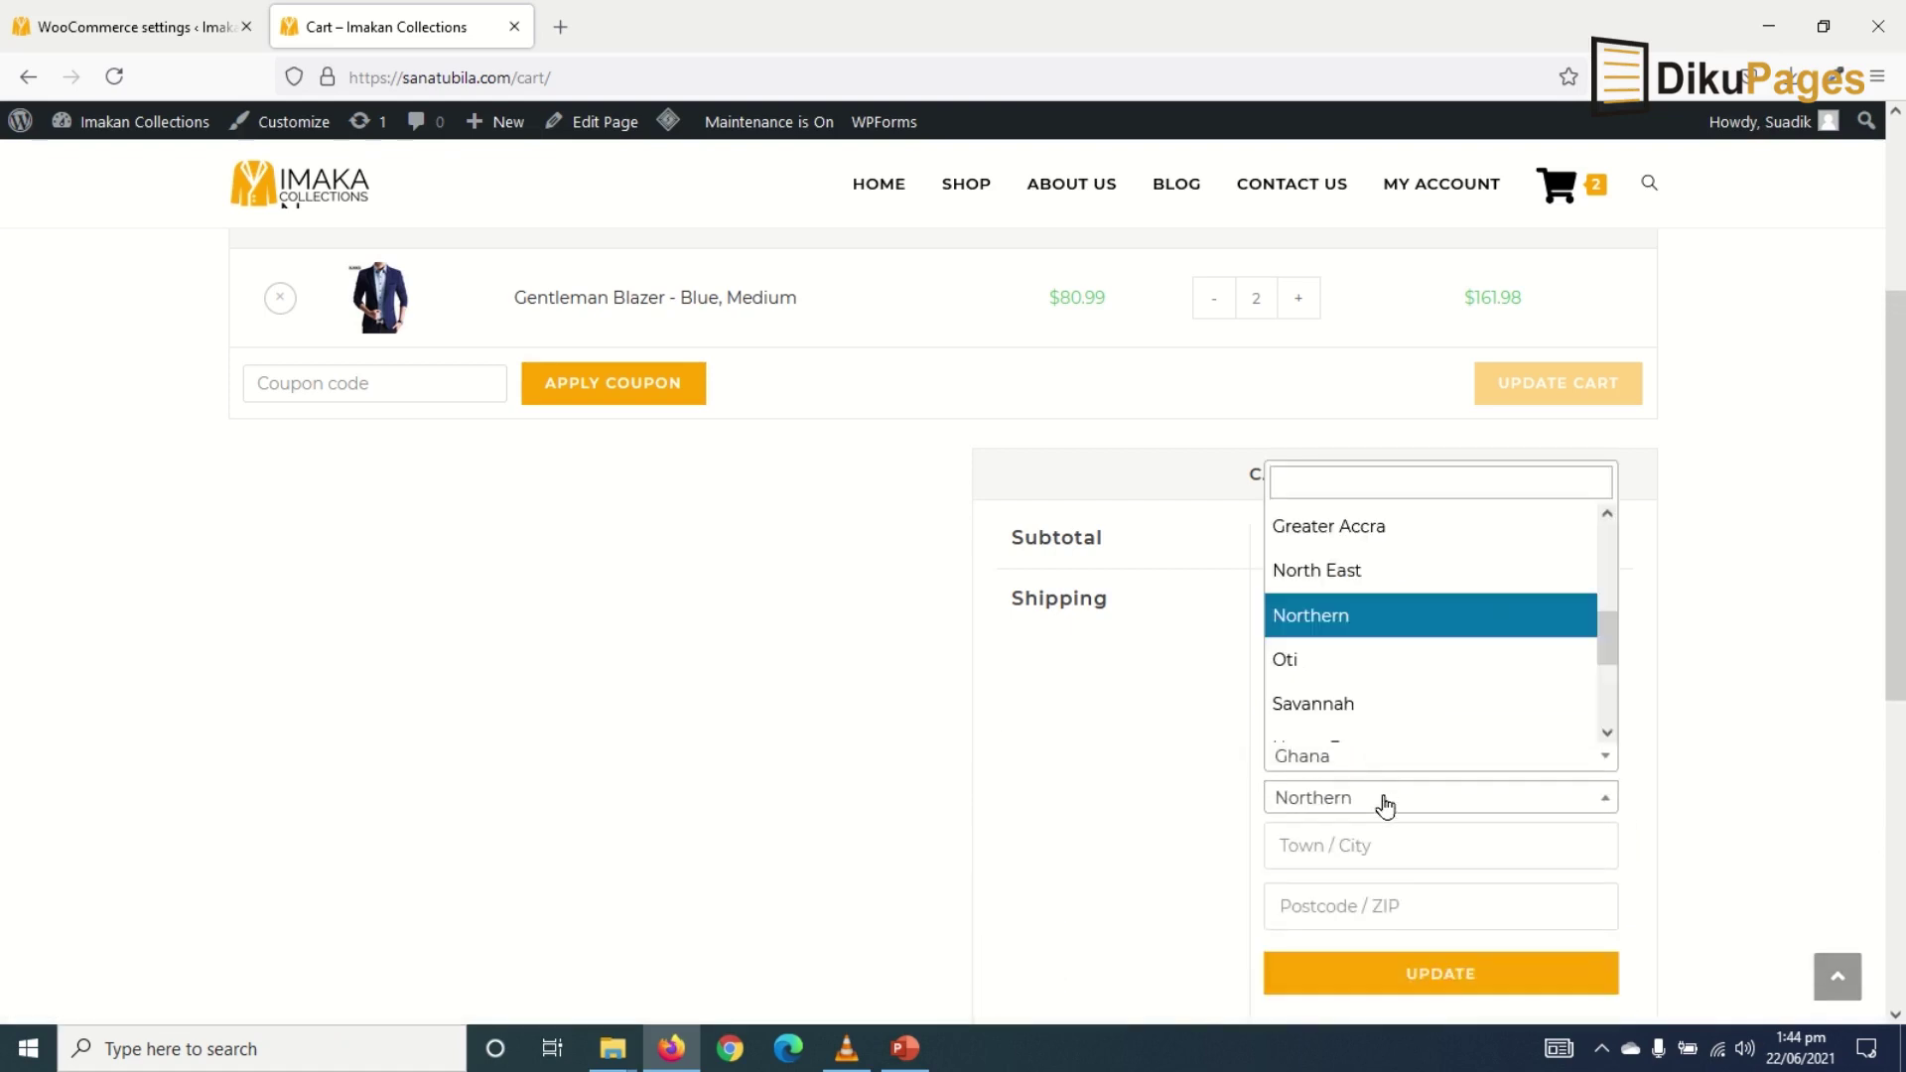
click(1388, 705)
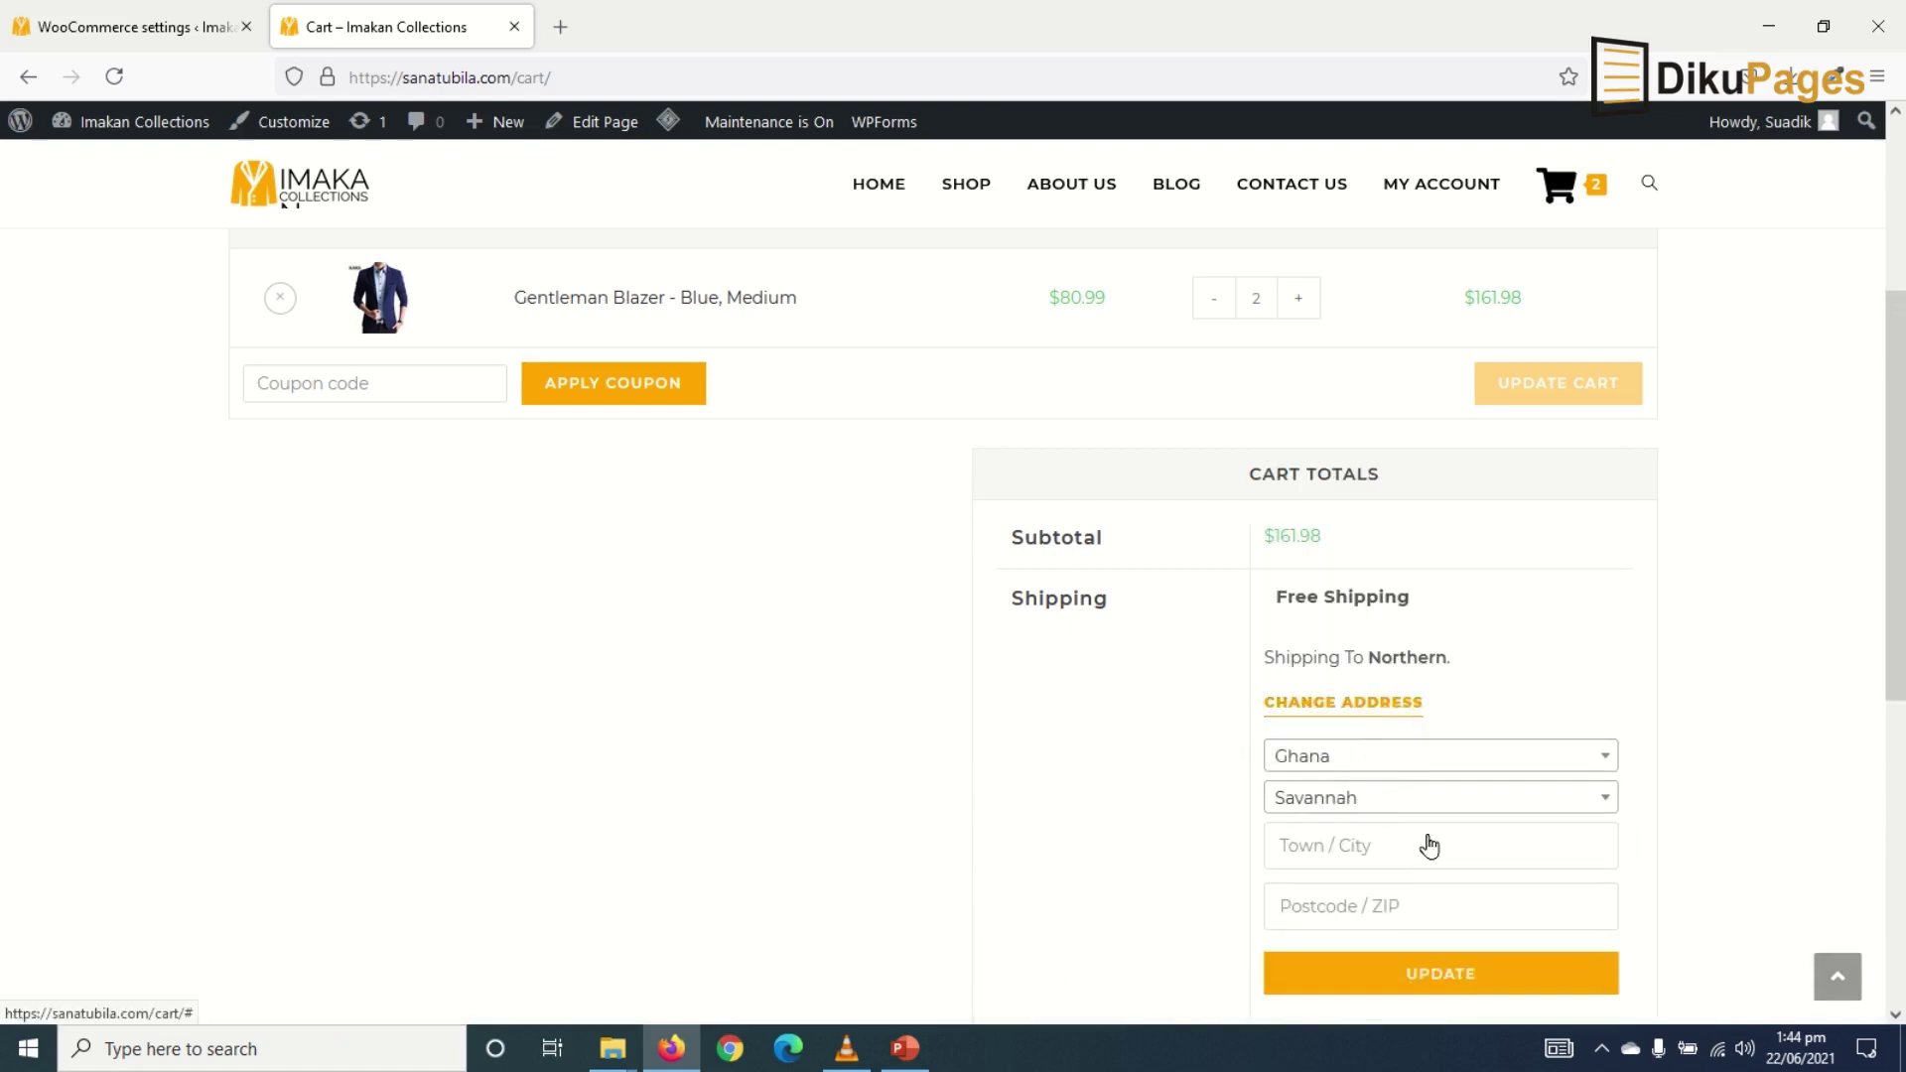
click(1454, 971)
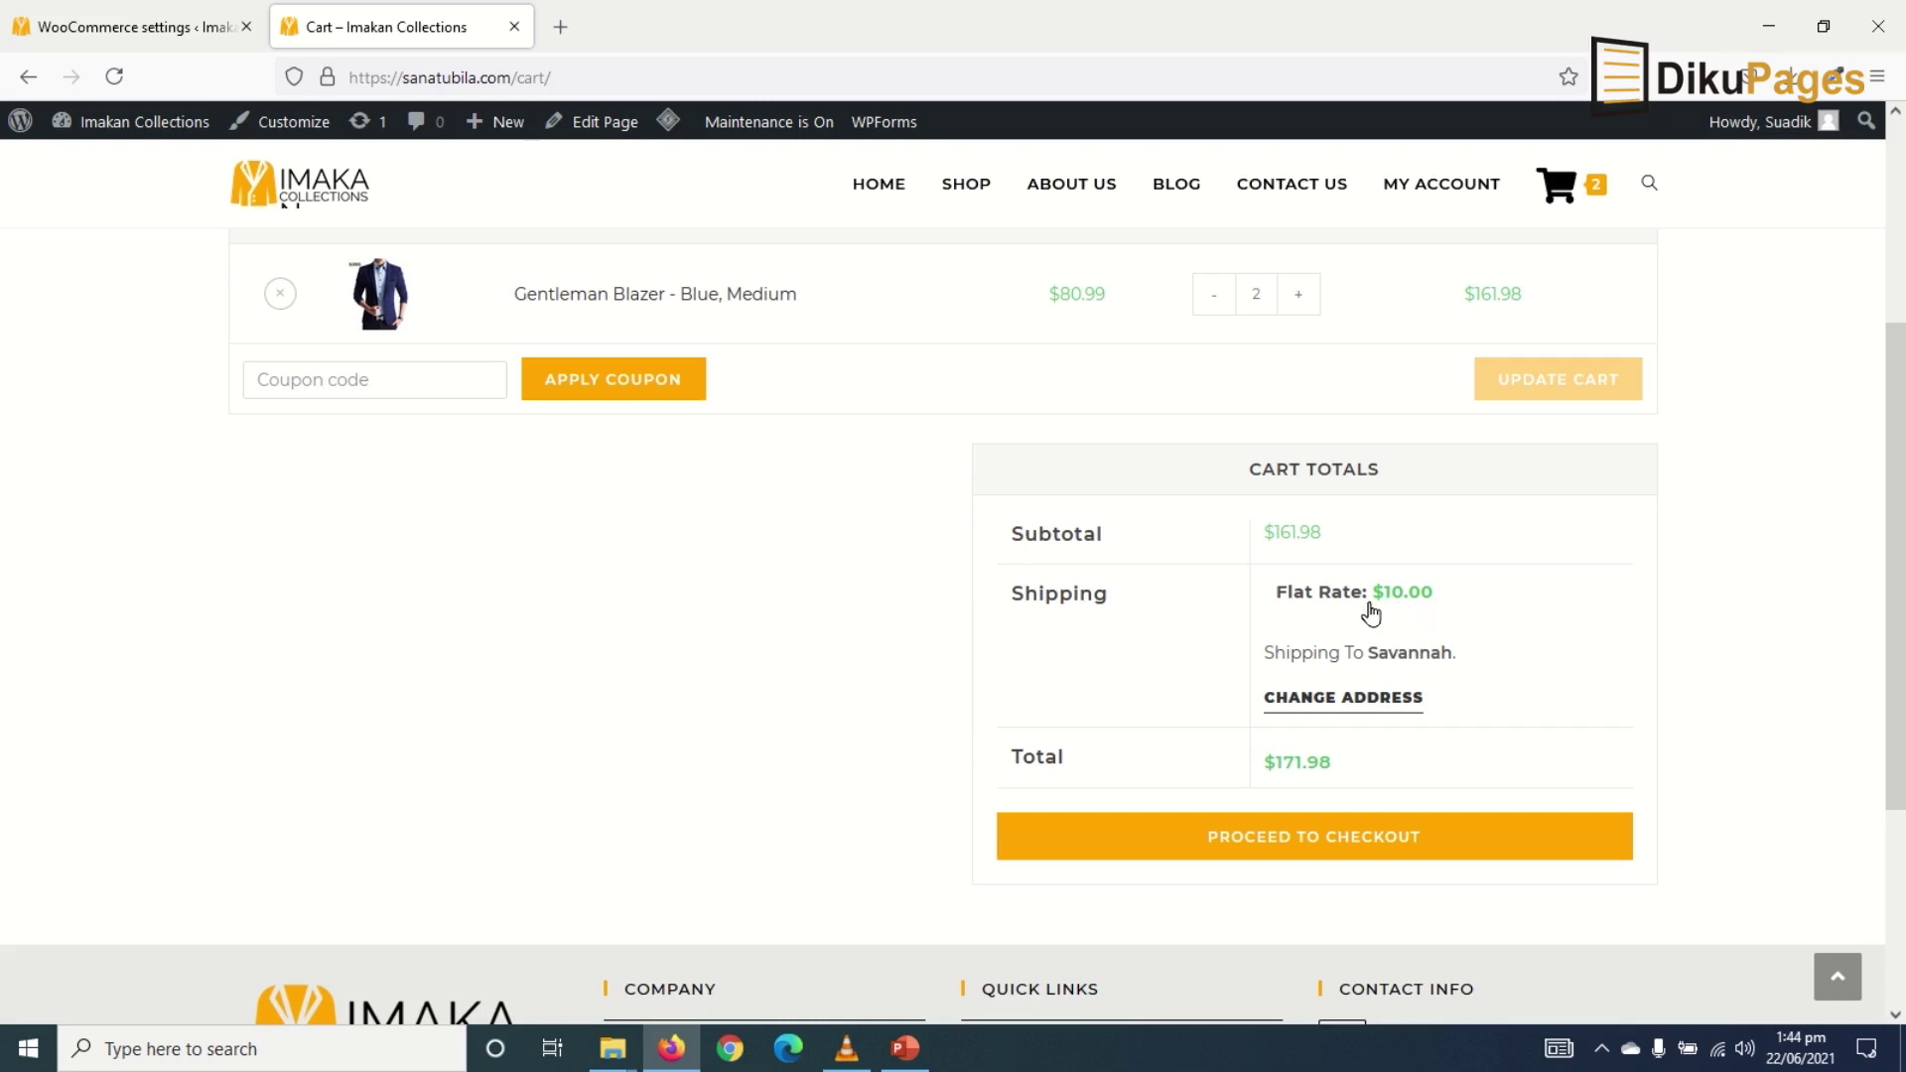
click(1366, 701)
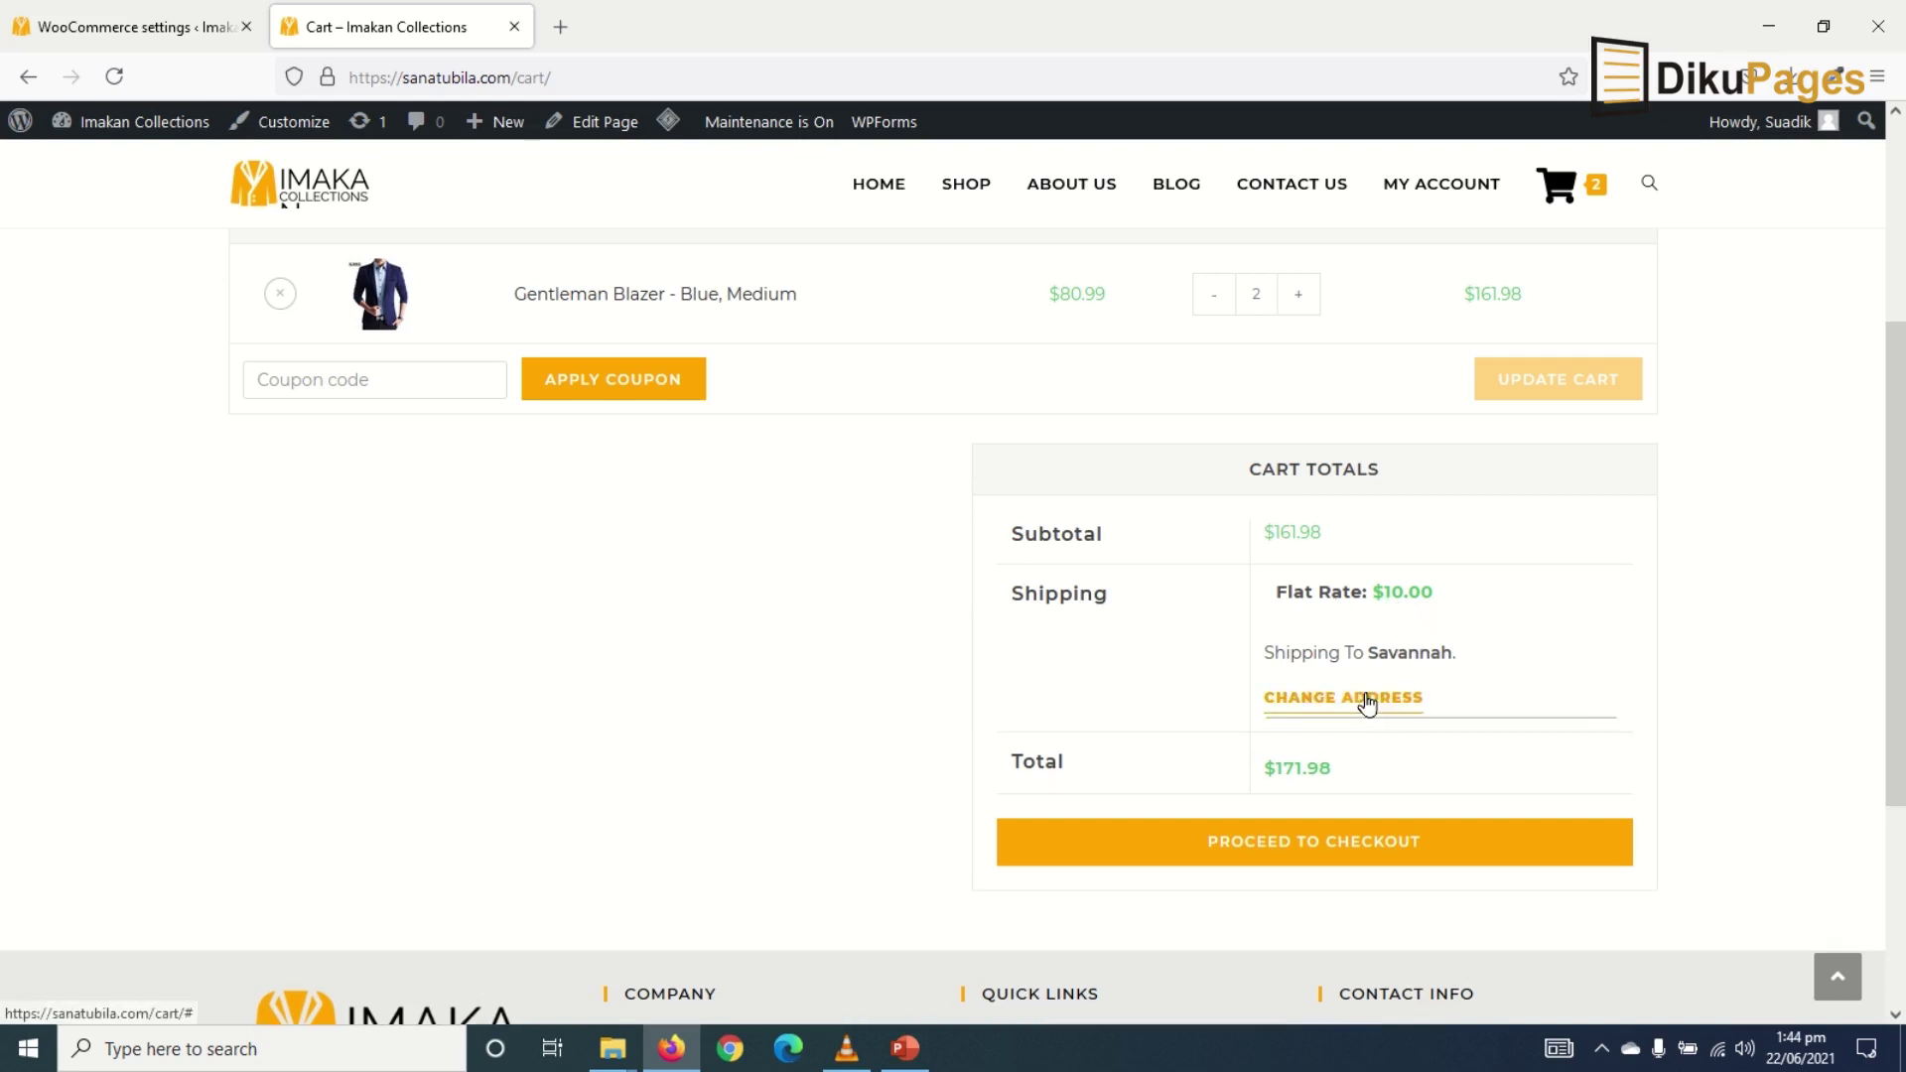
click(1380, 798)
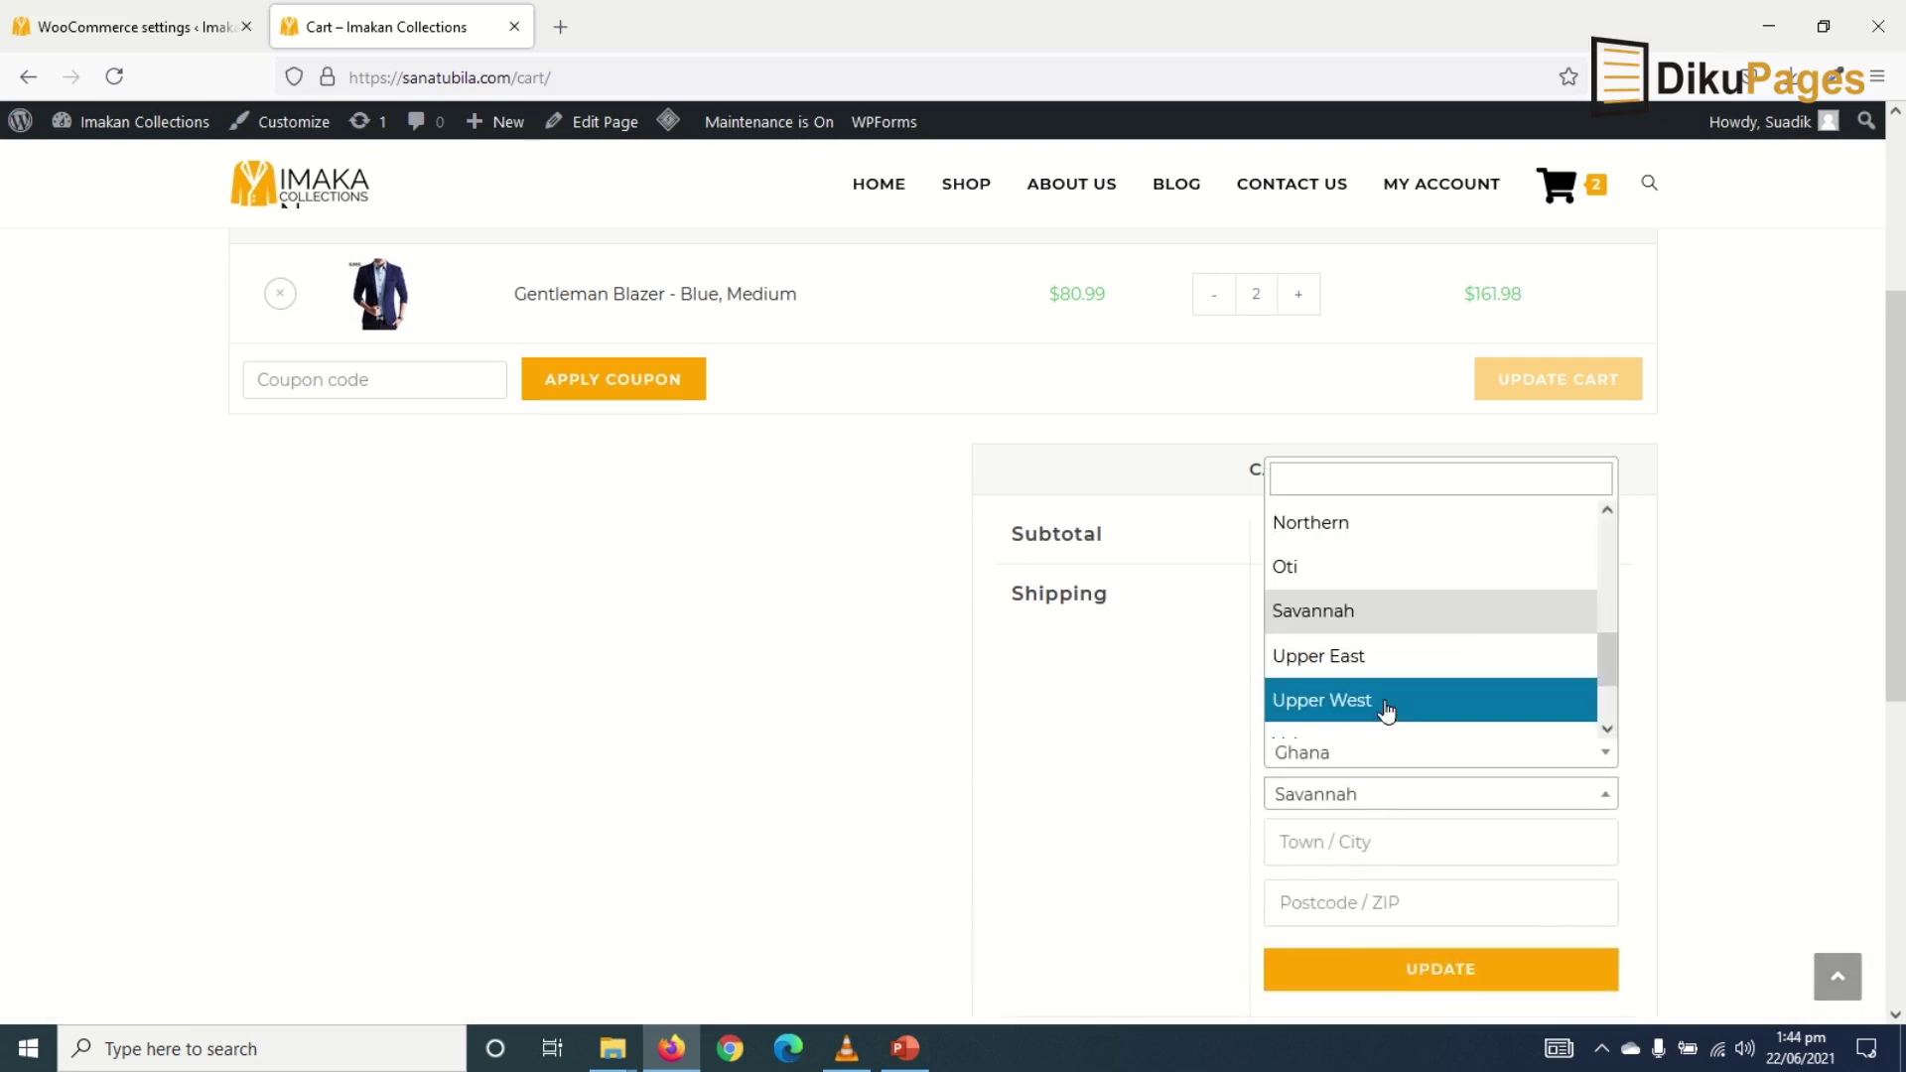
scroll(1387, 707, down, 2)
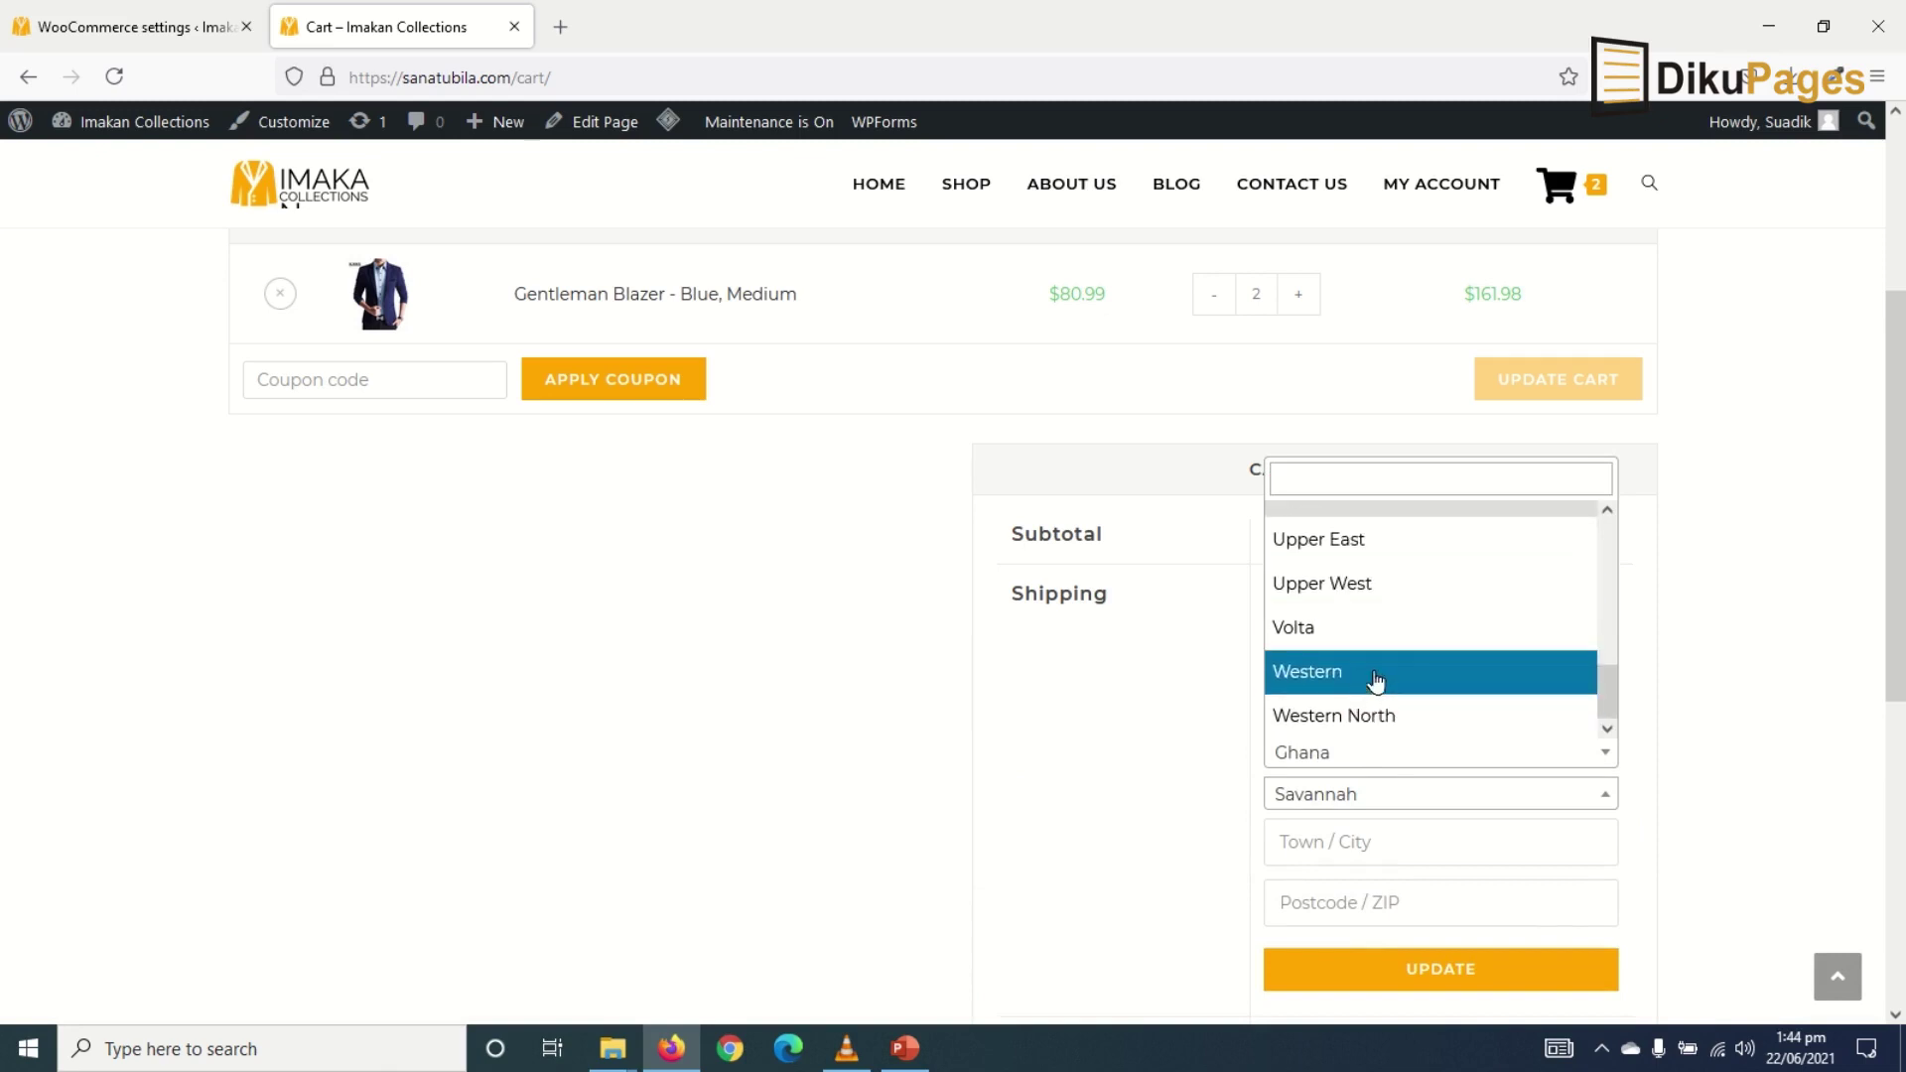
click(1415, 731)
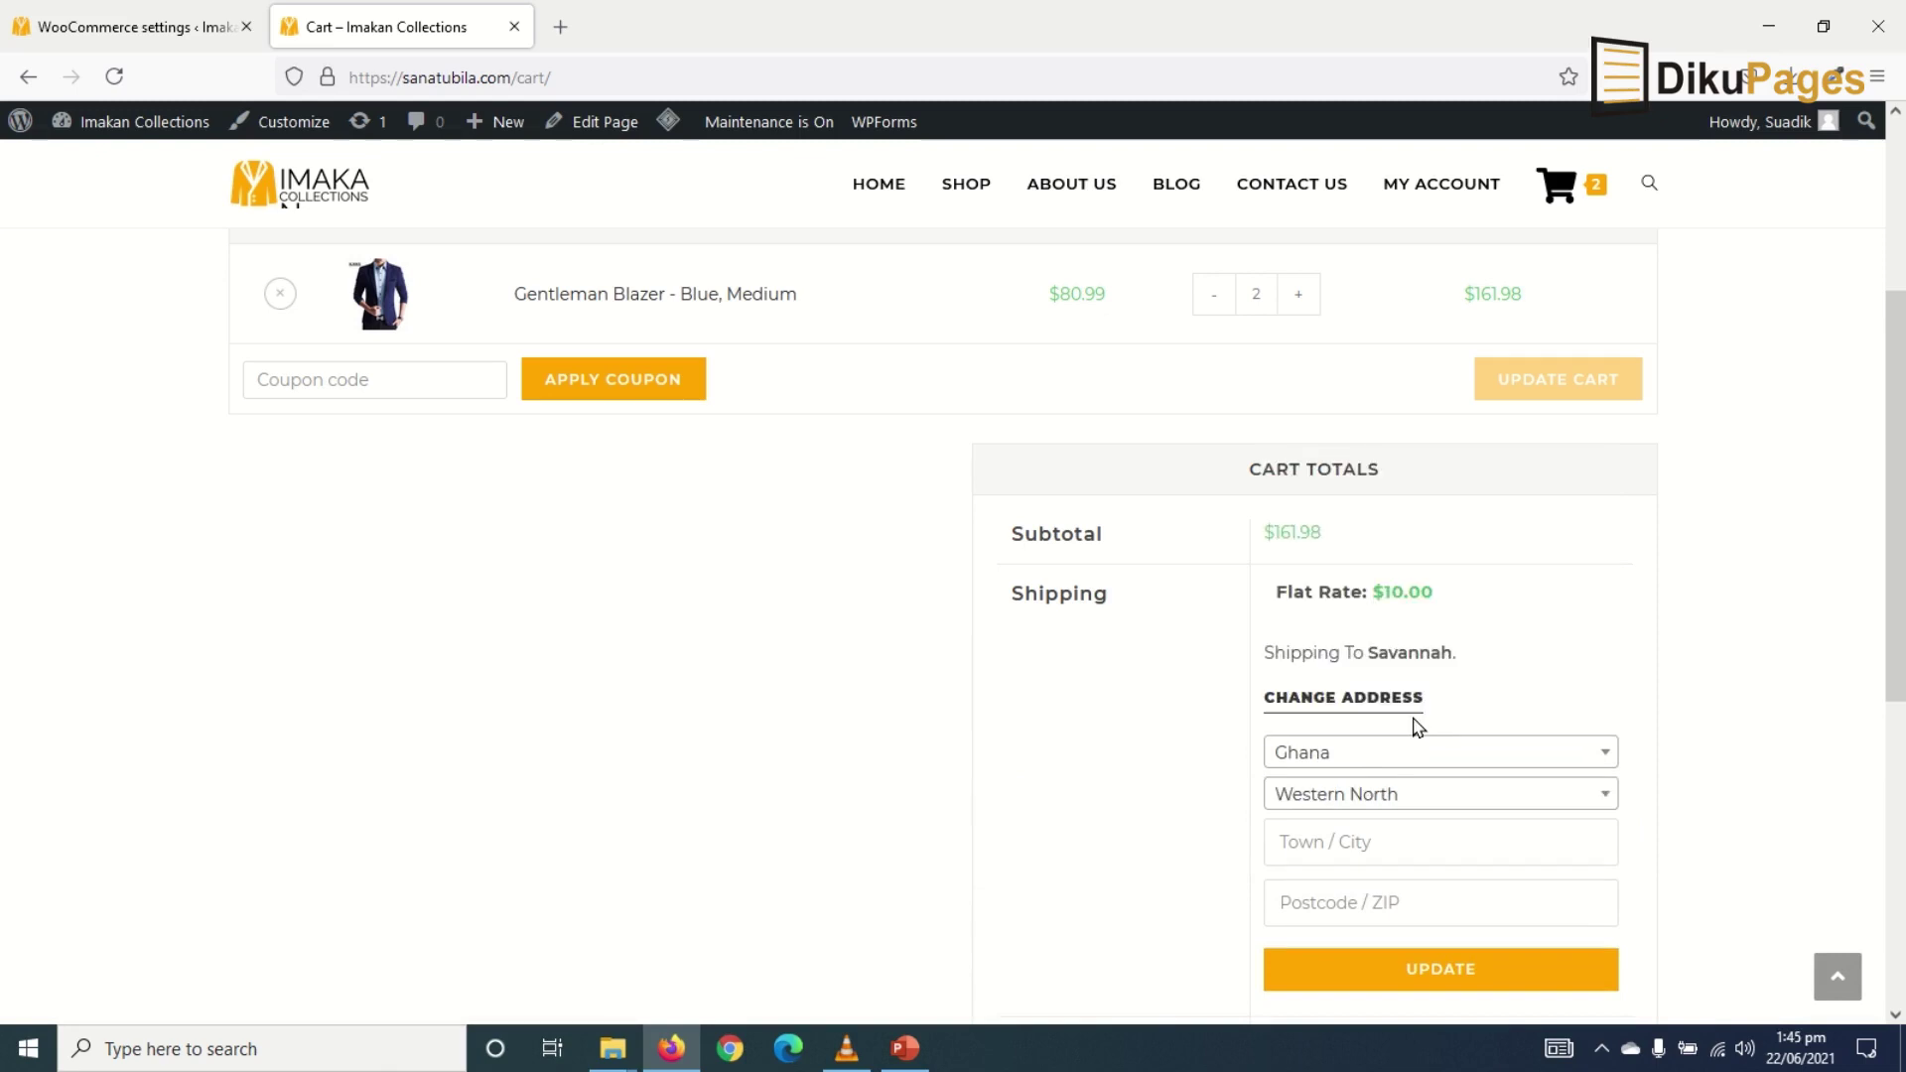
click(1438, 969)
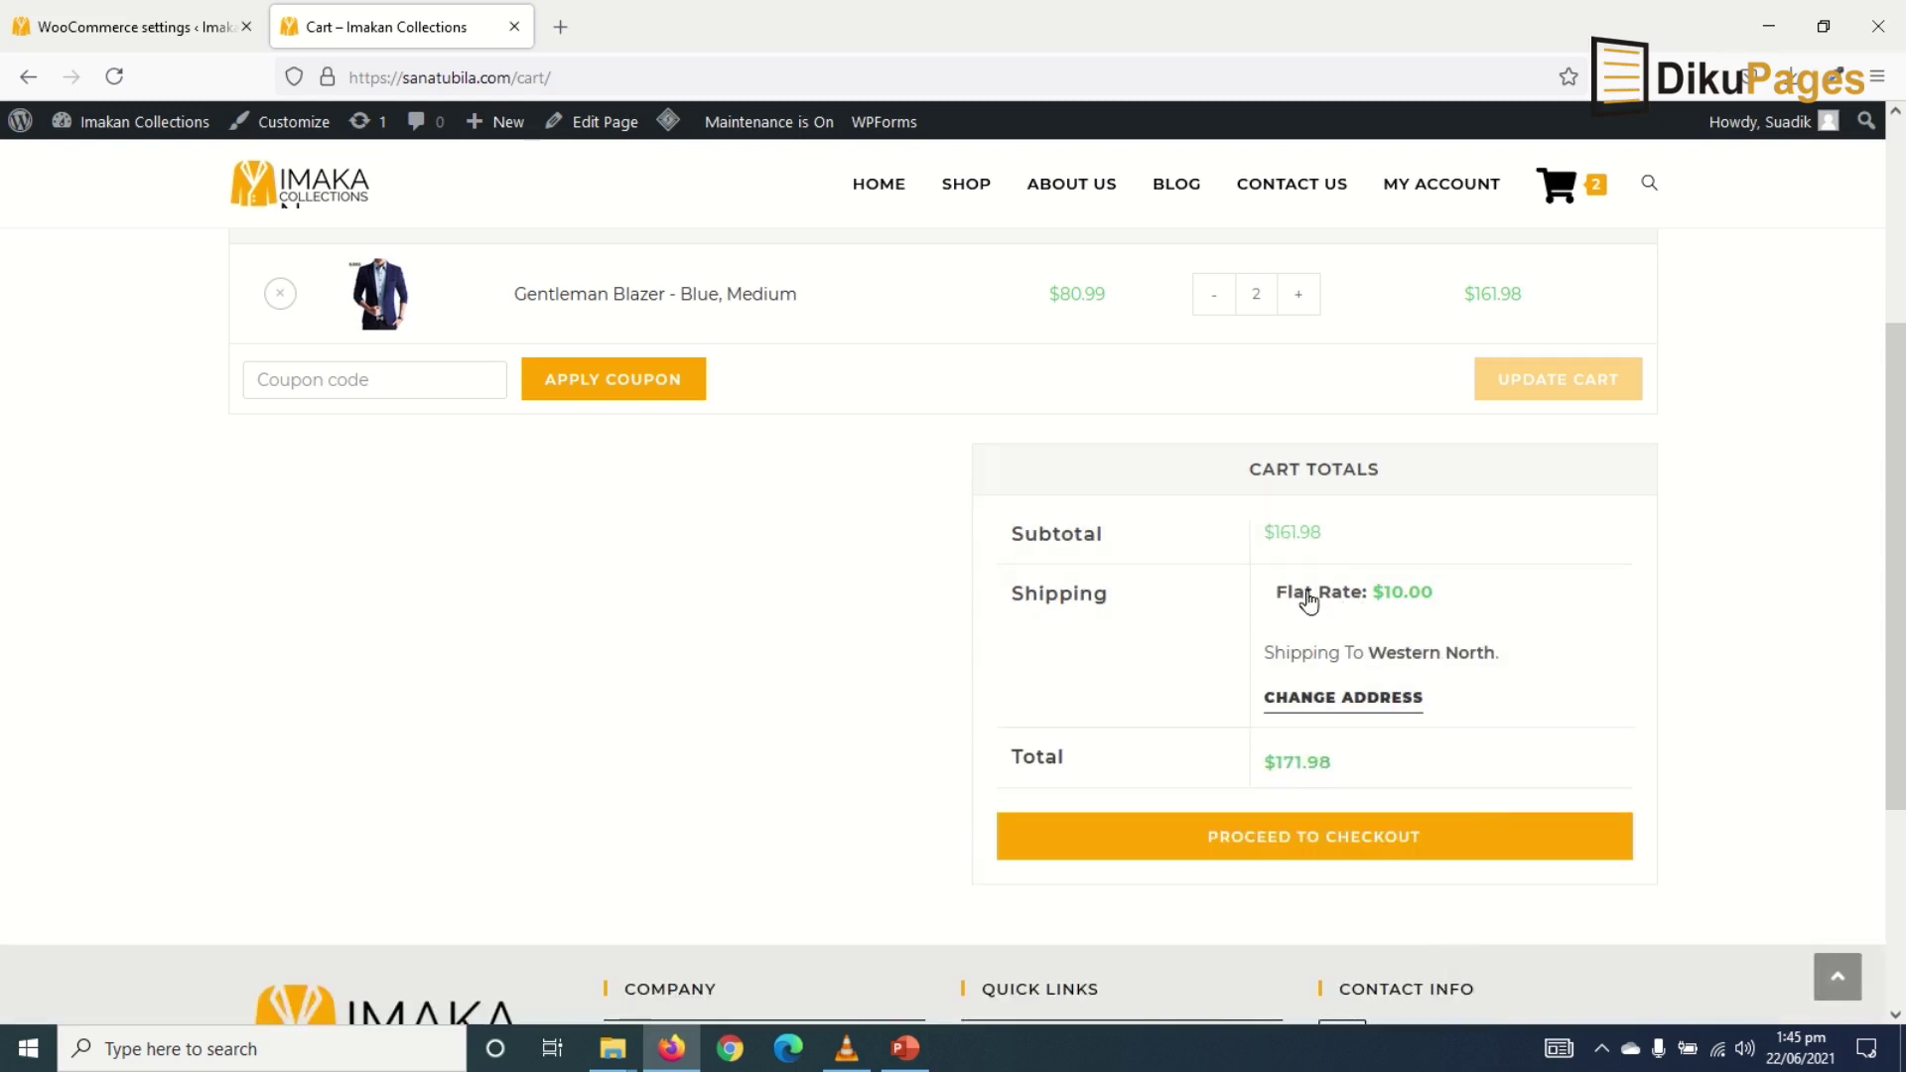
drag(1303, 592, 1501, 601)
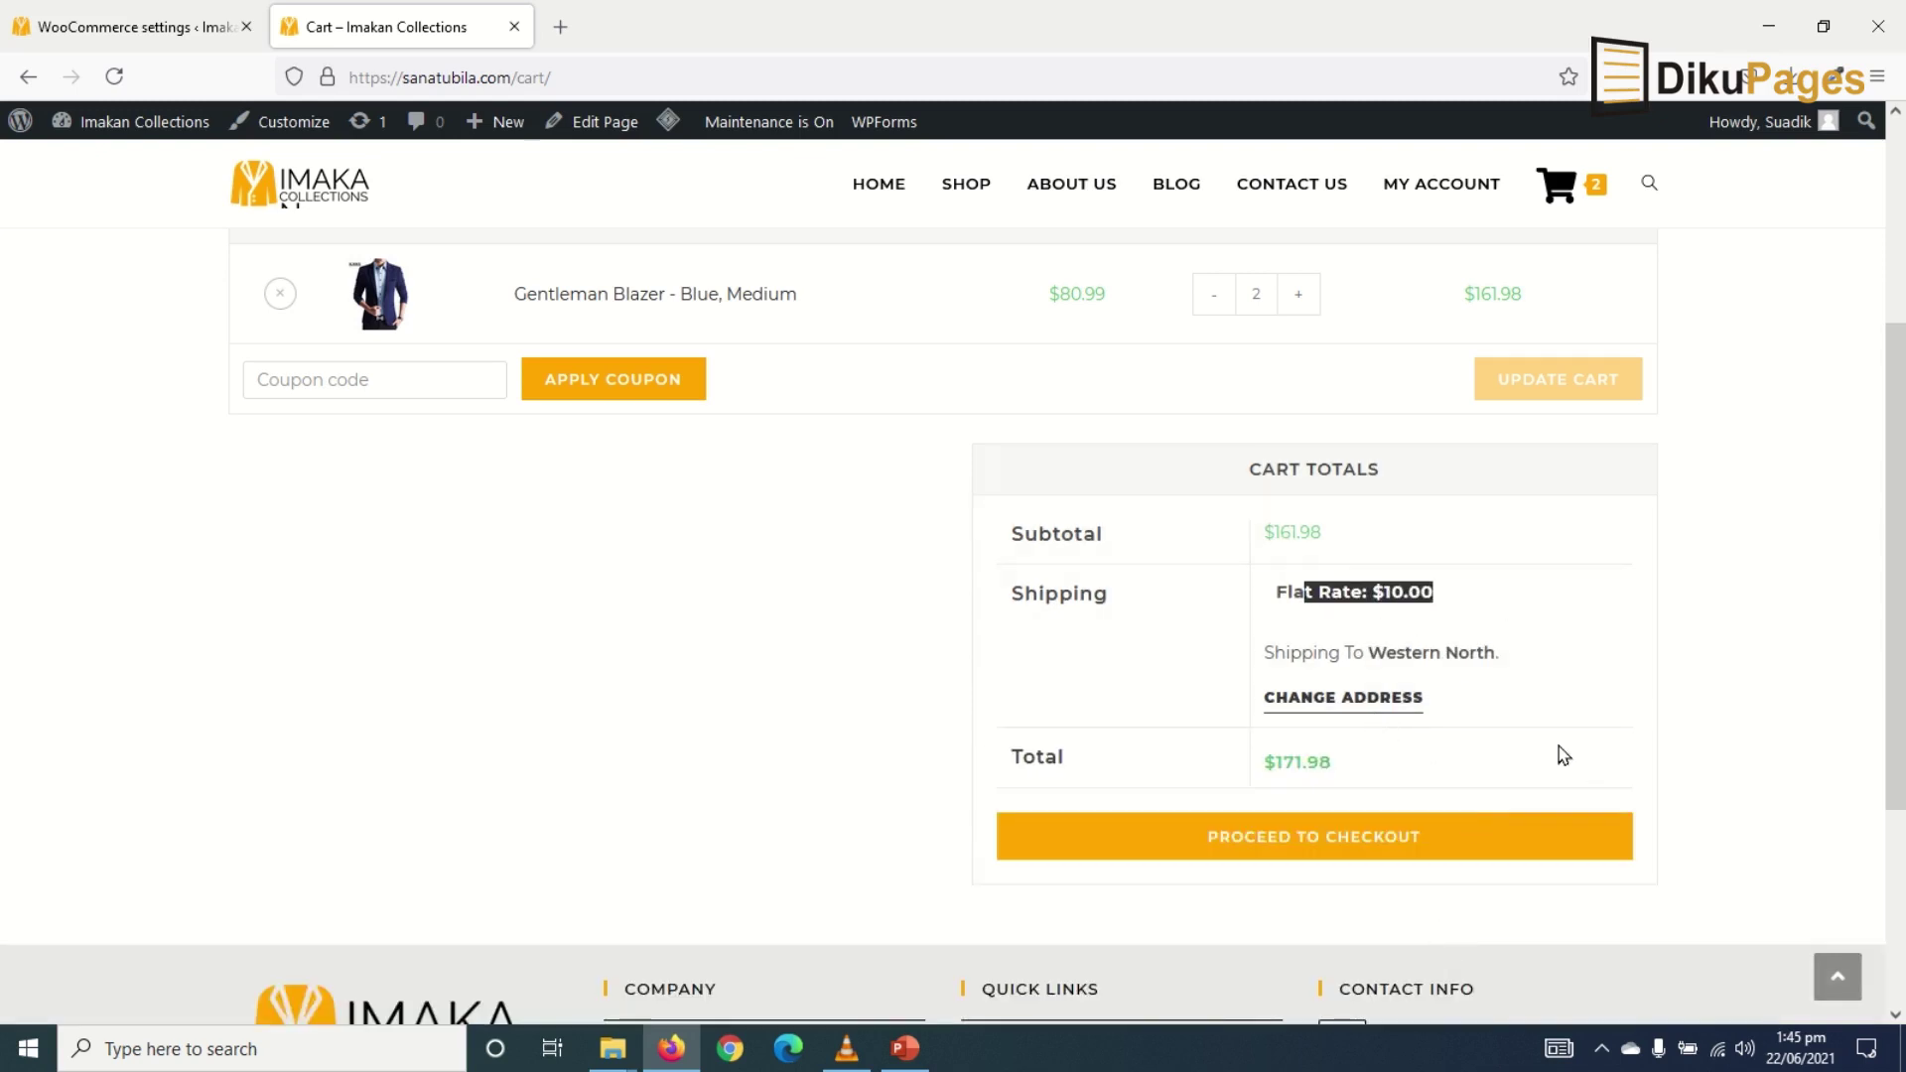
click(1361, 699)
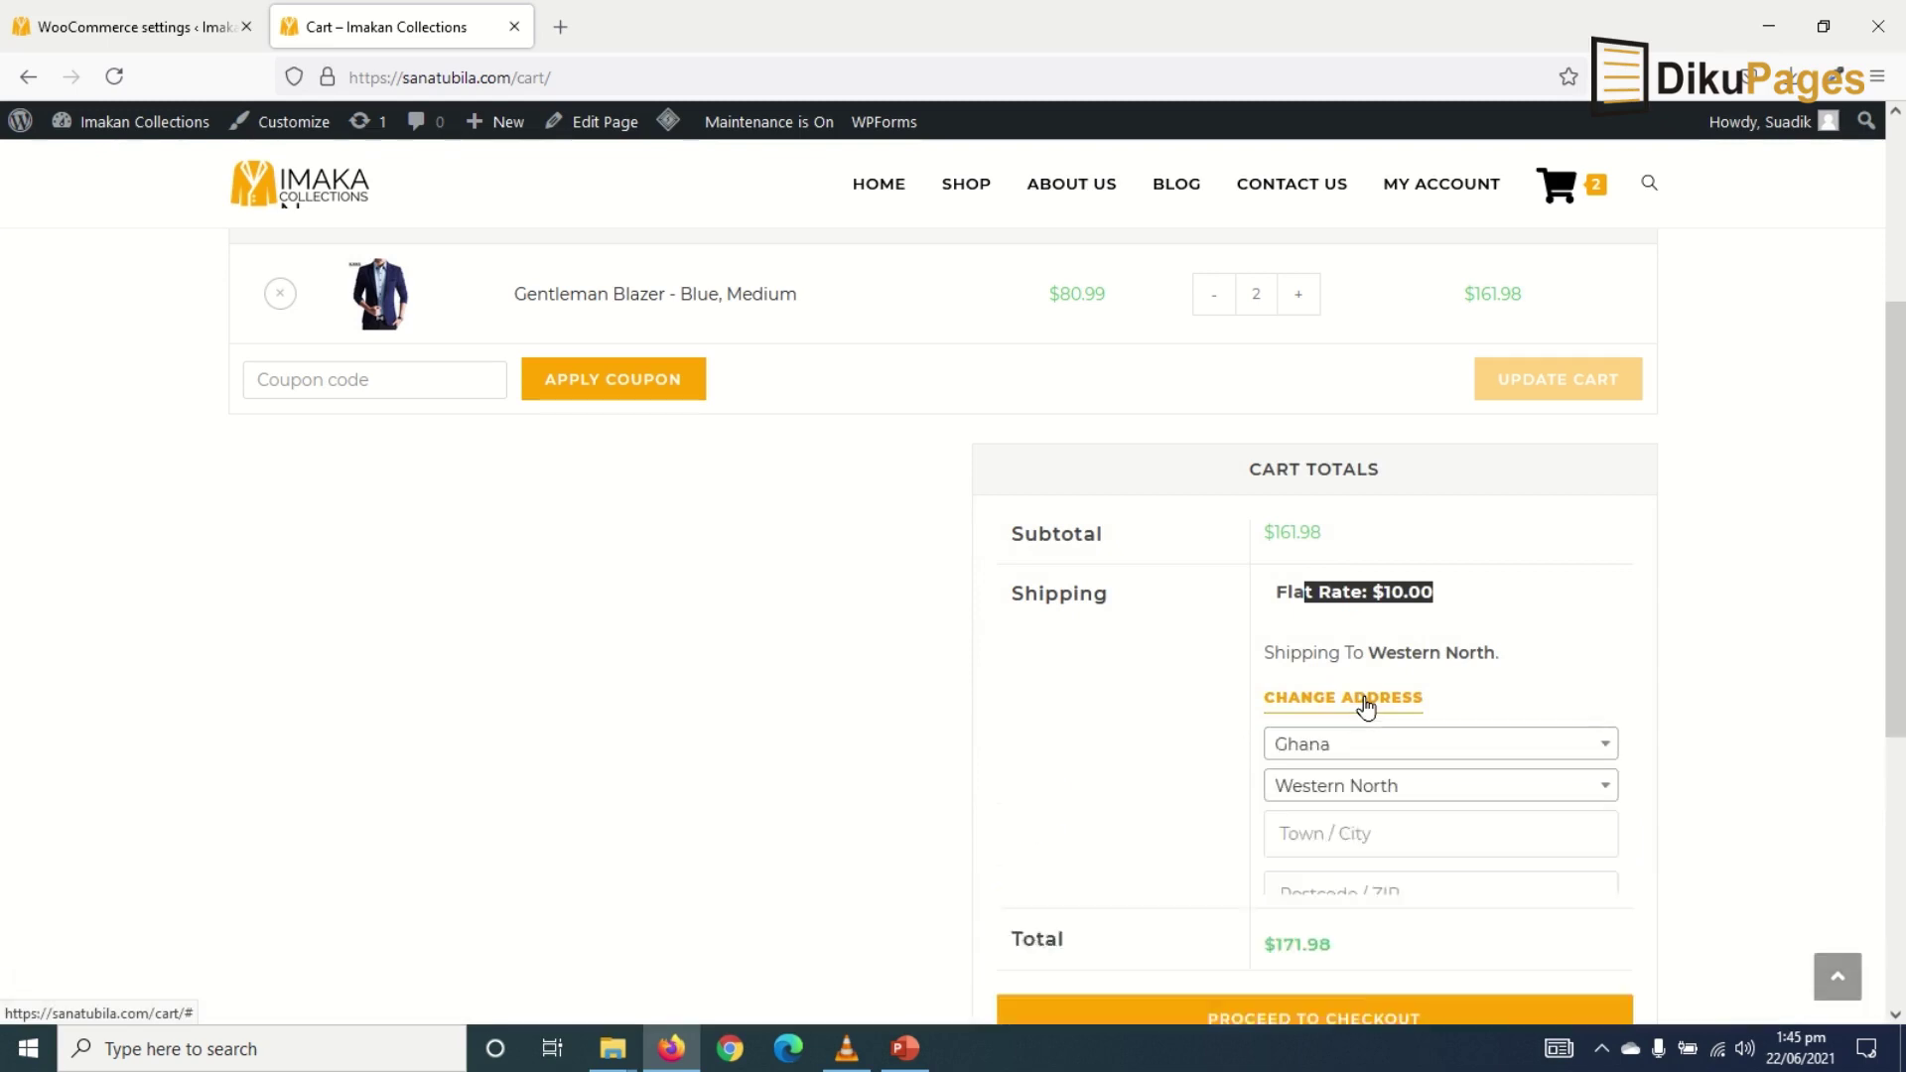
click(1383, 797)
scroll(1390, 740, up, 5)
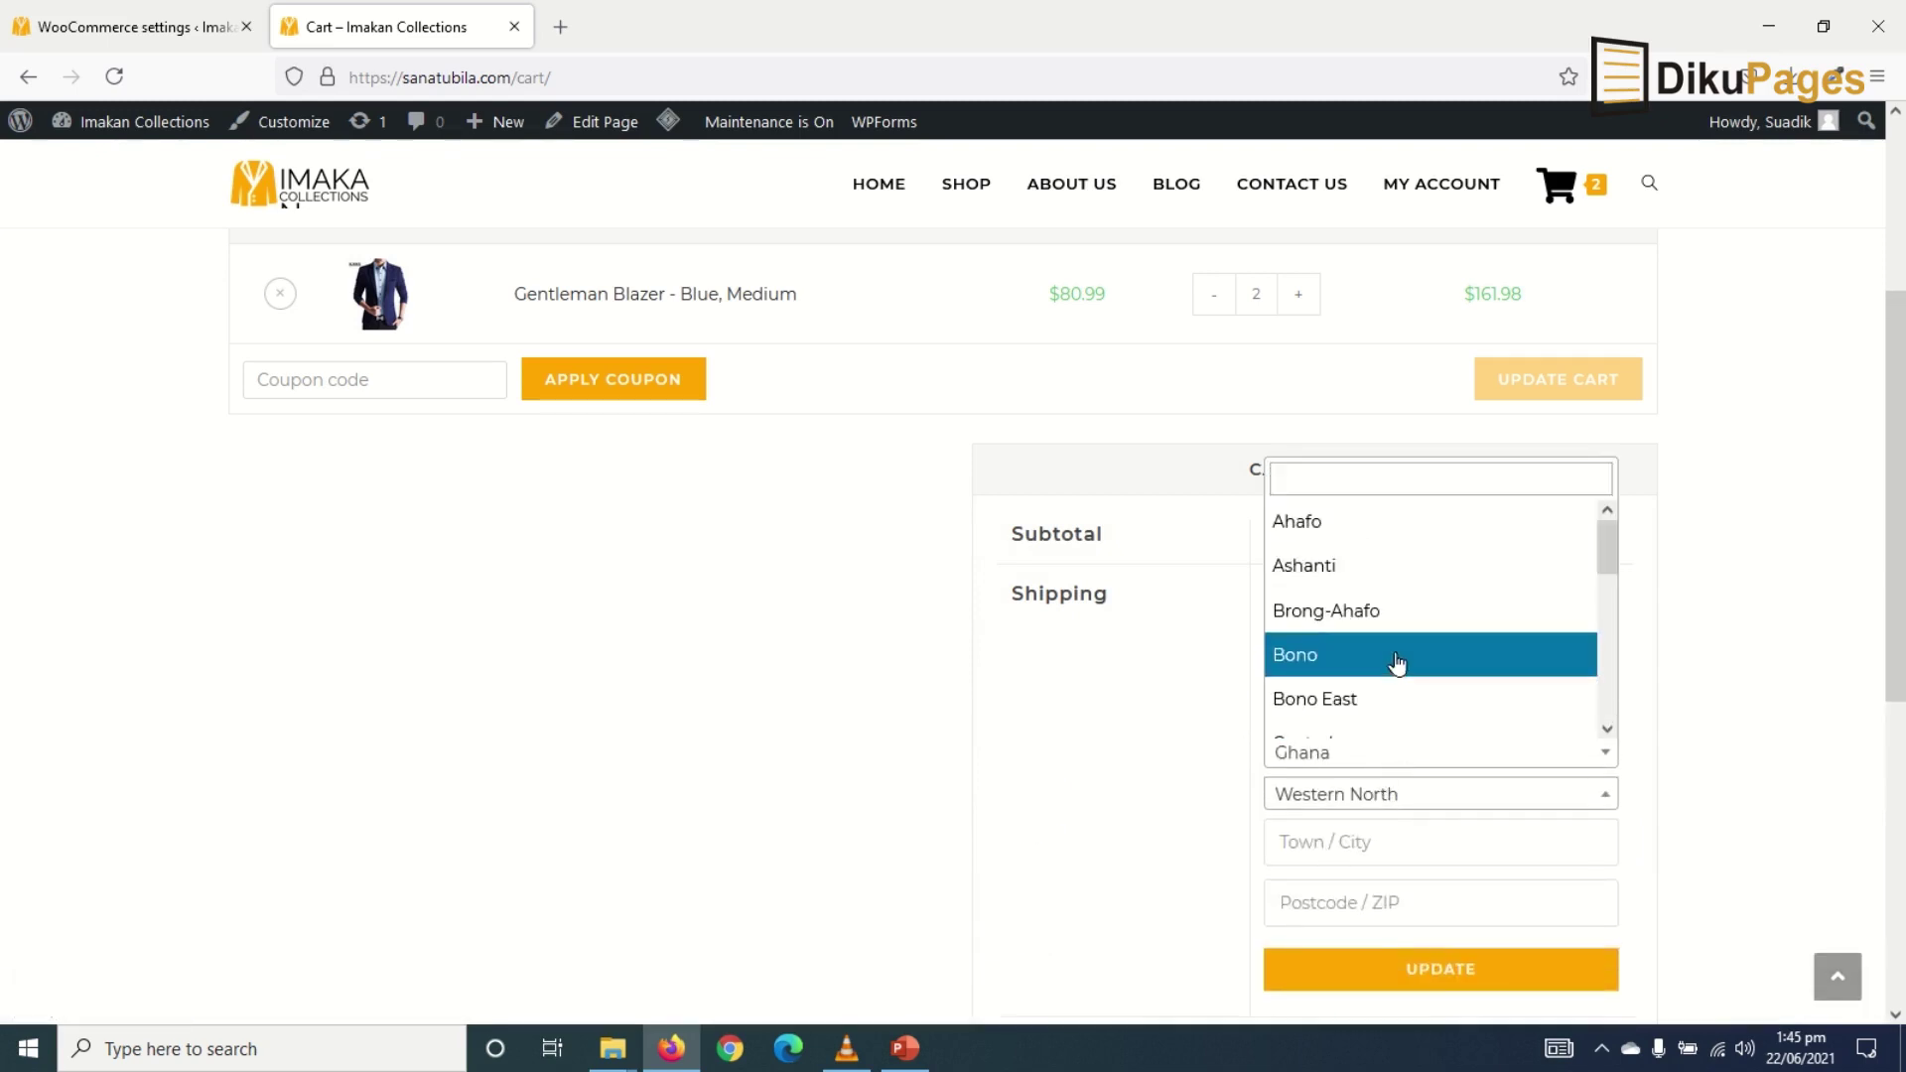
scroll(1393, 667, down, 4)
click(1377, 546)
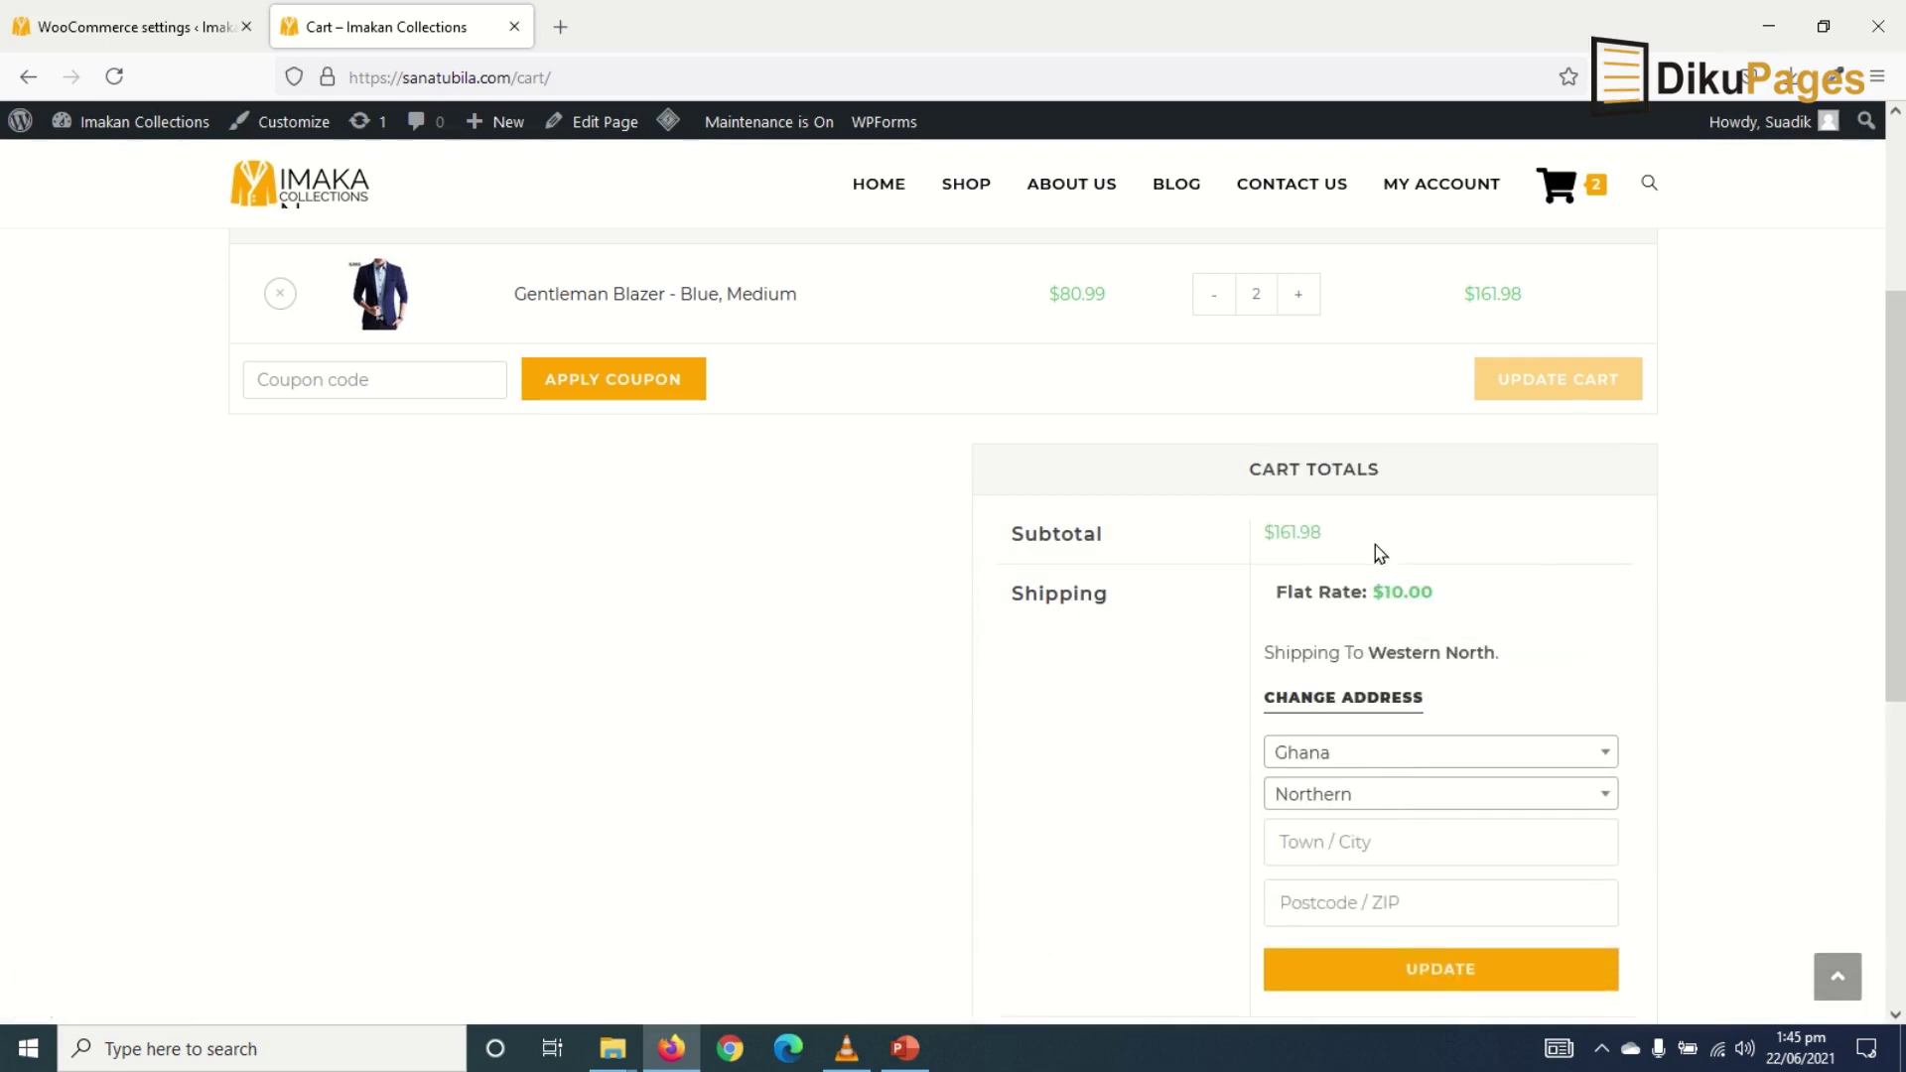
click(1438, 967)
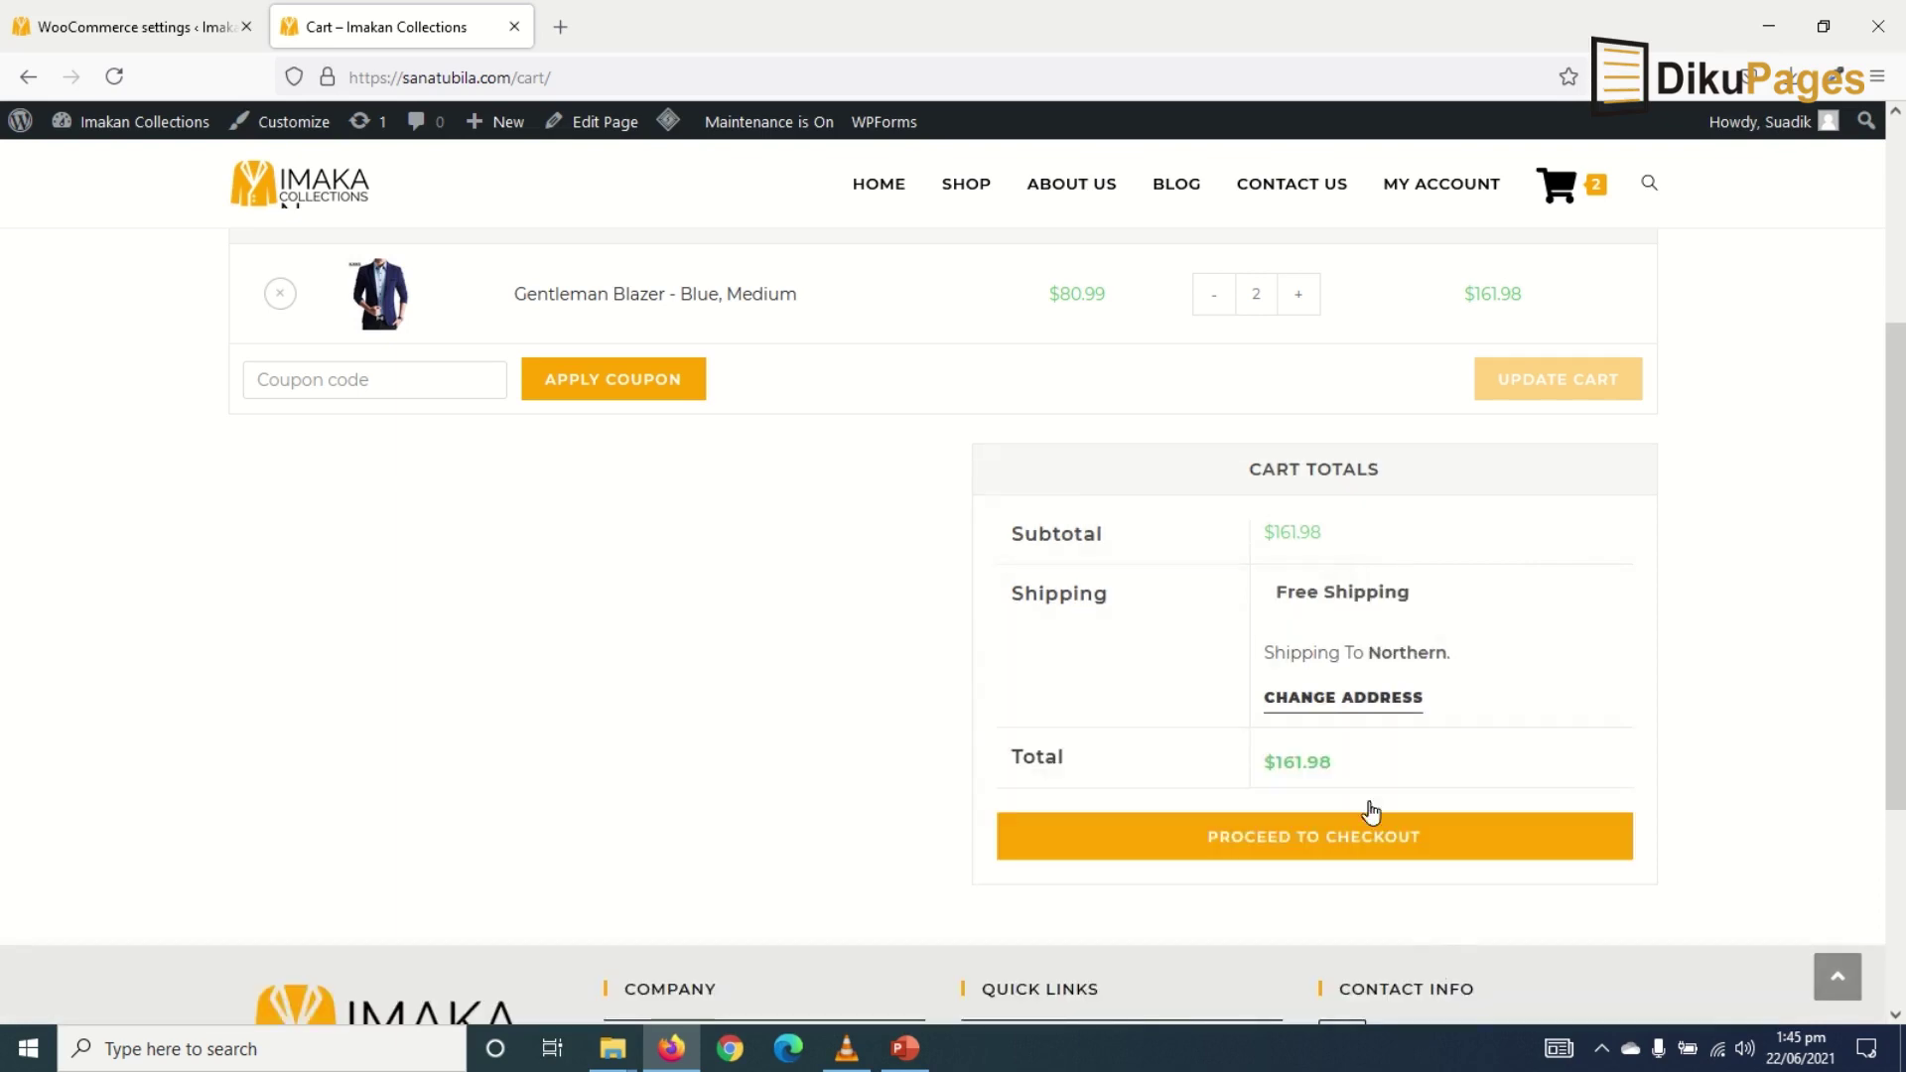
click(1325, 849)
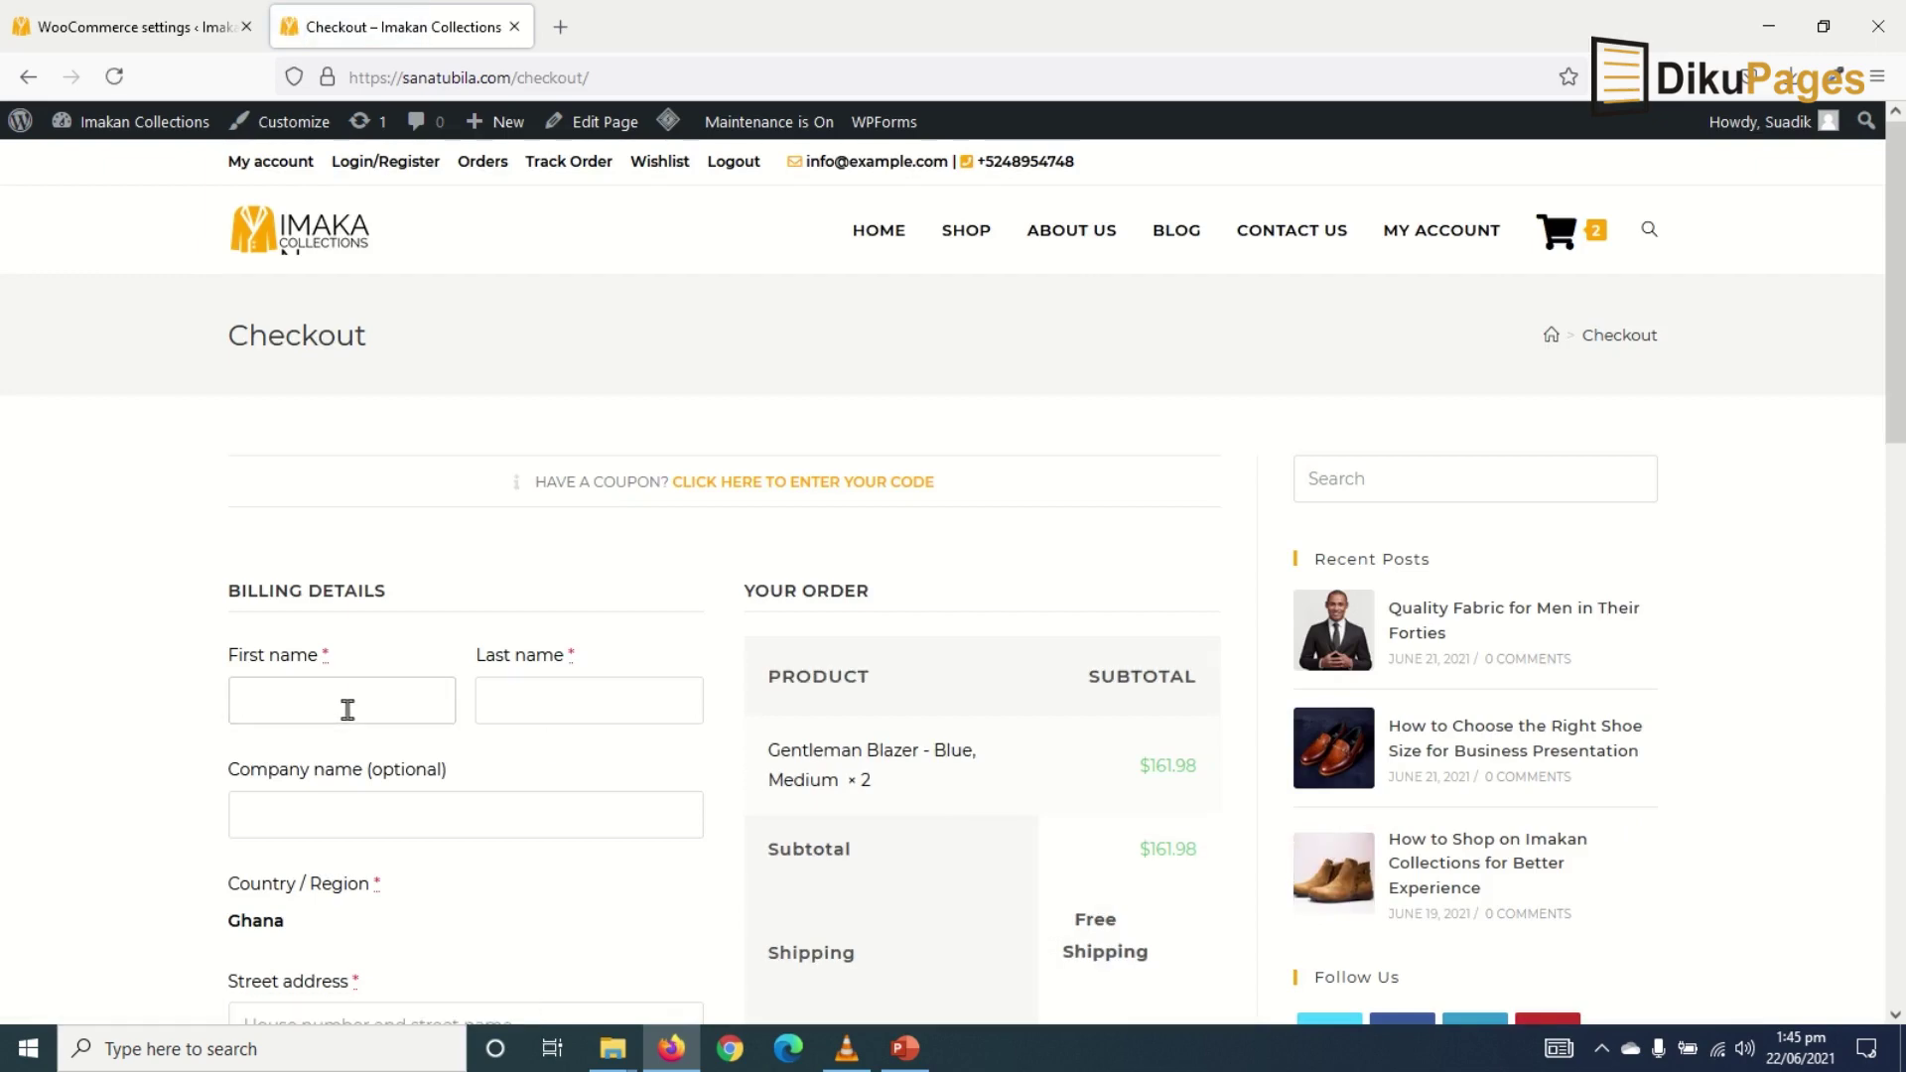
Autofill the checkout billing details from the First name field
scroll(347, 709, down, 10)
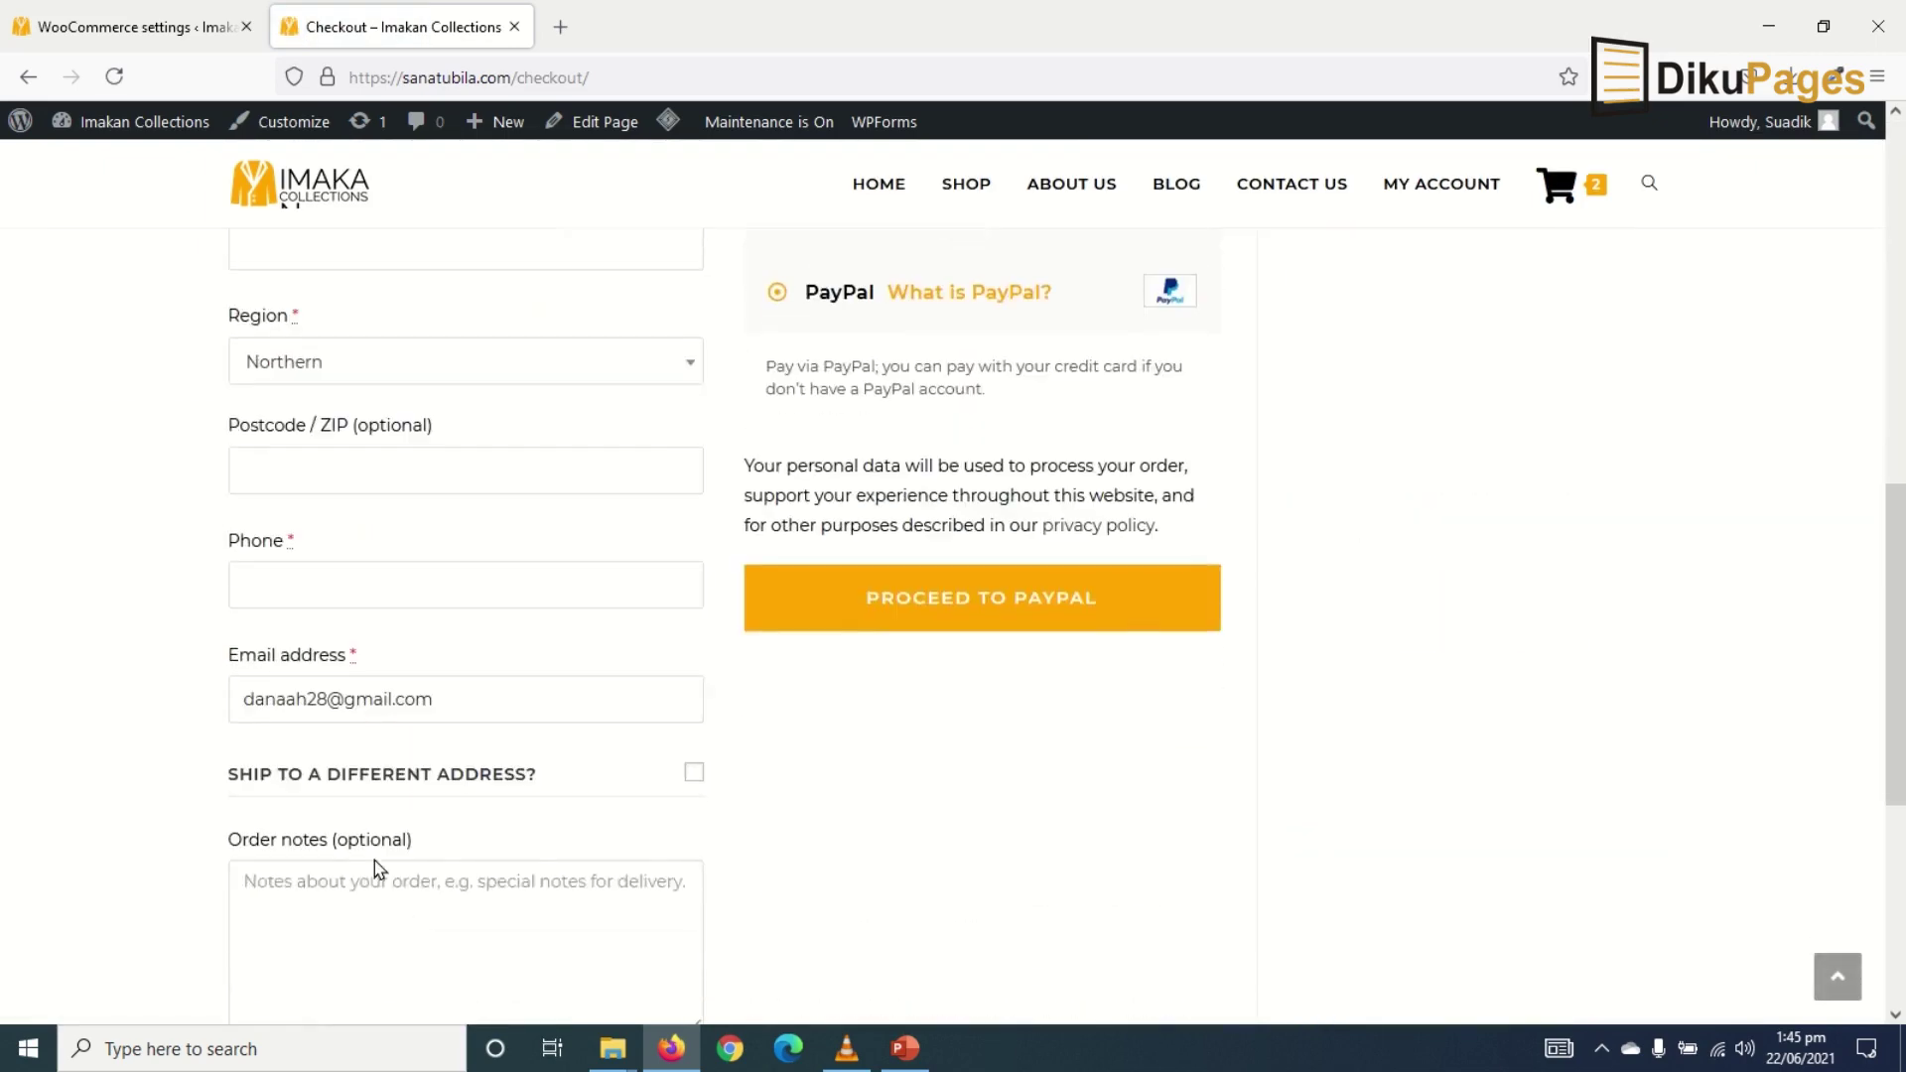
scroll(478, 874, up, 10)
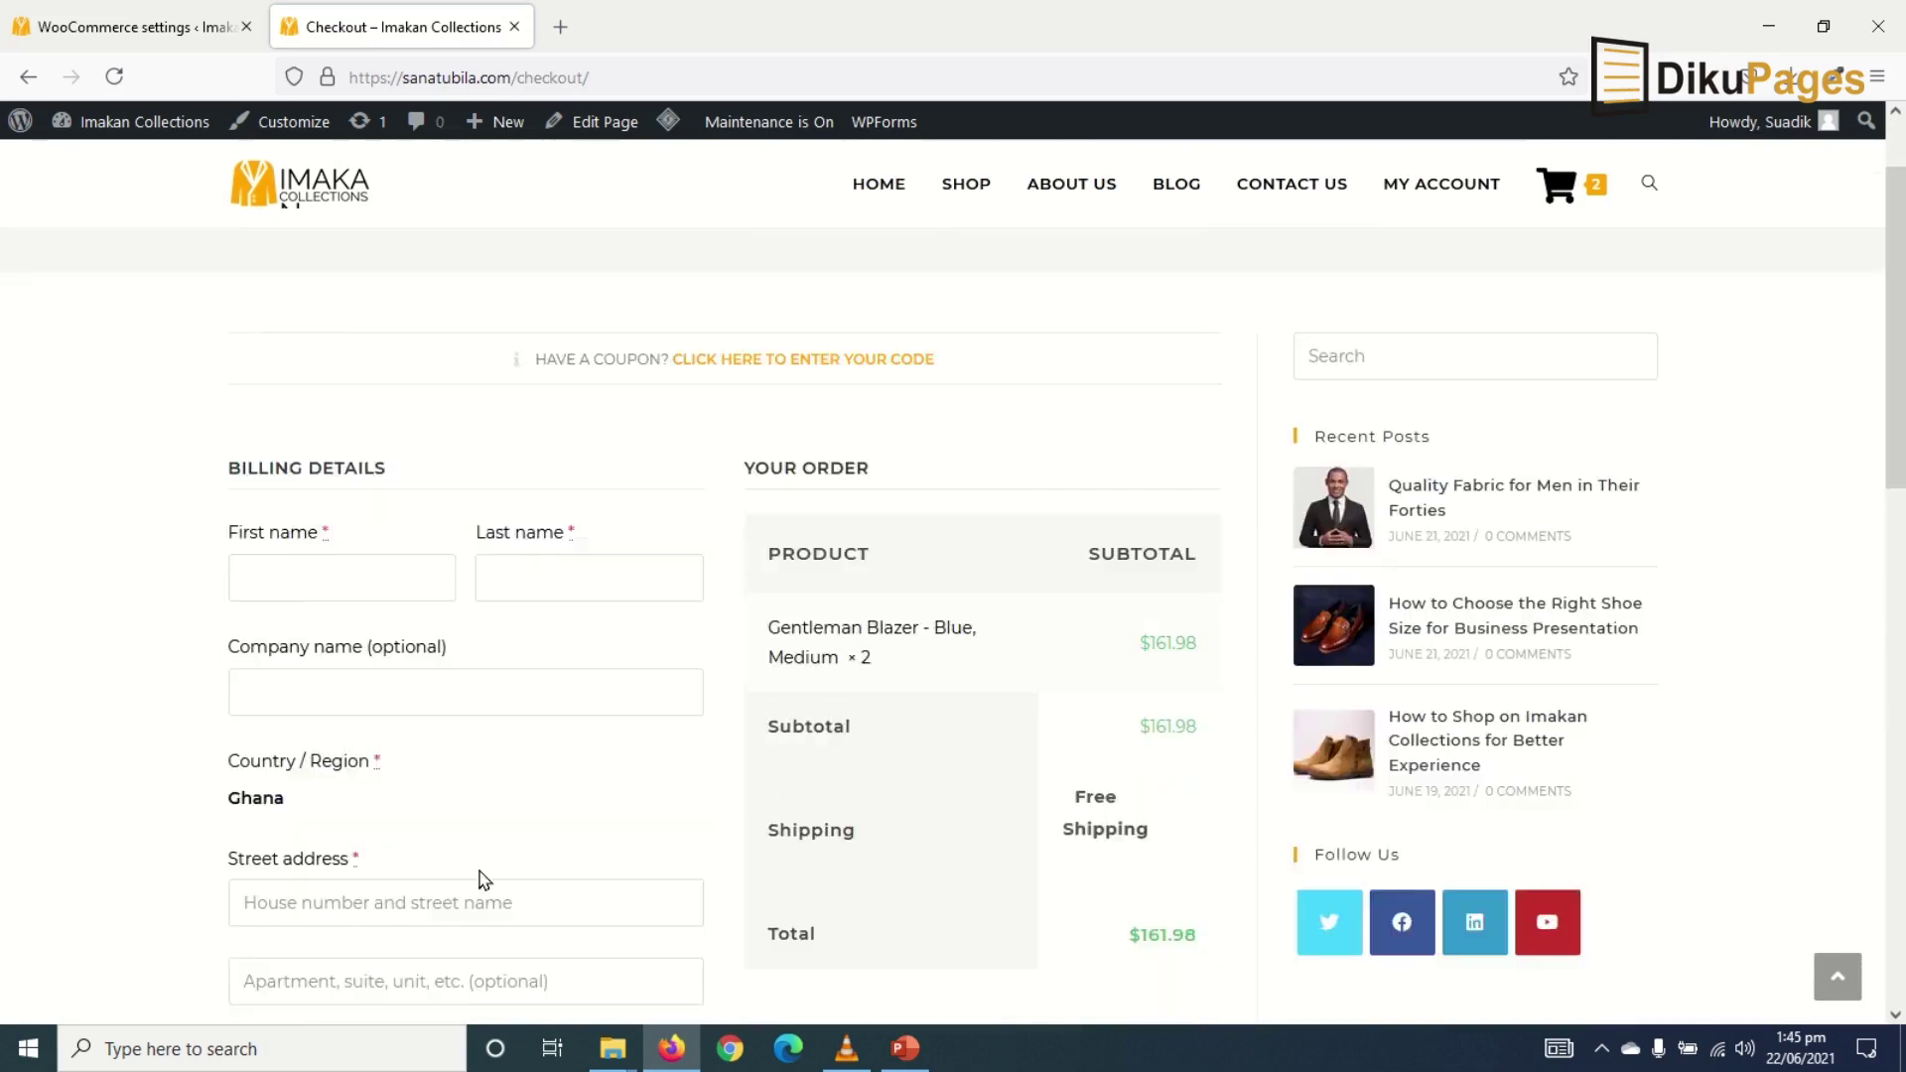
click(337, 701)
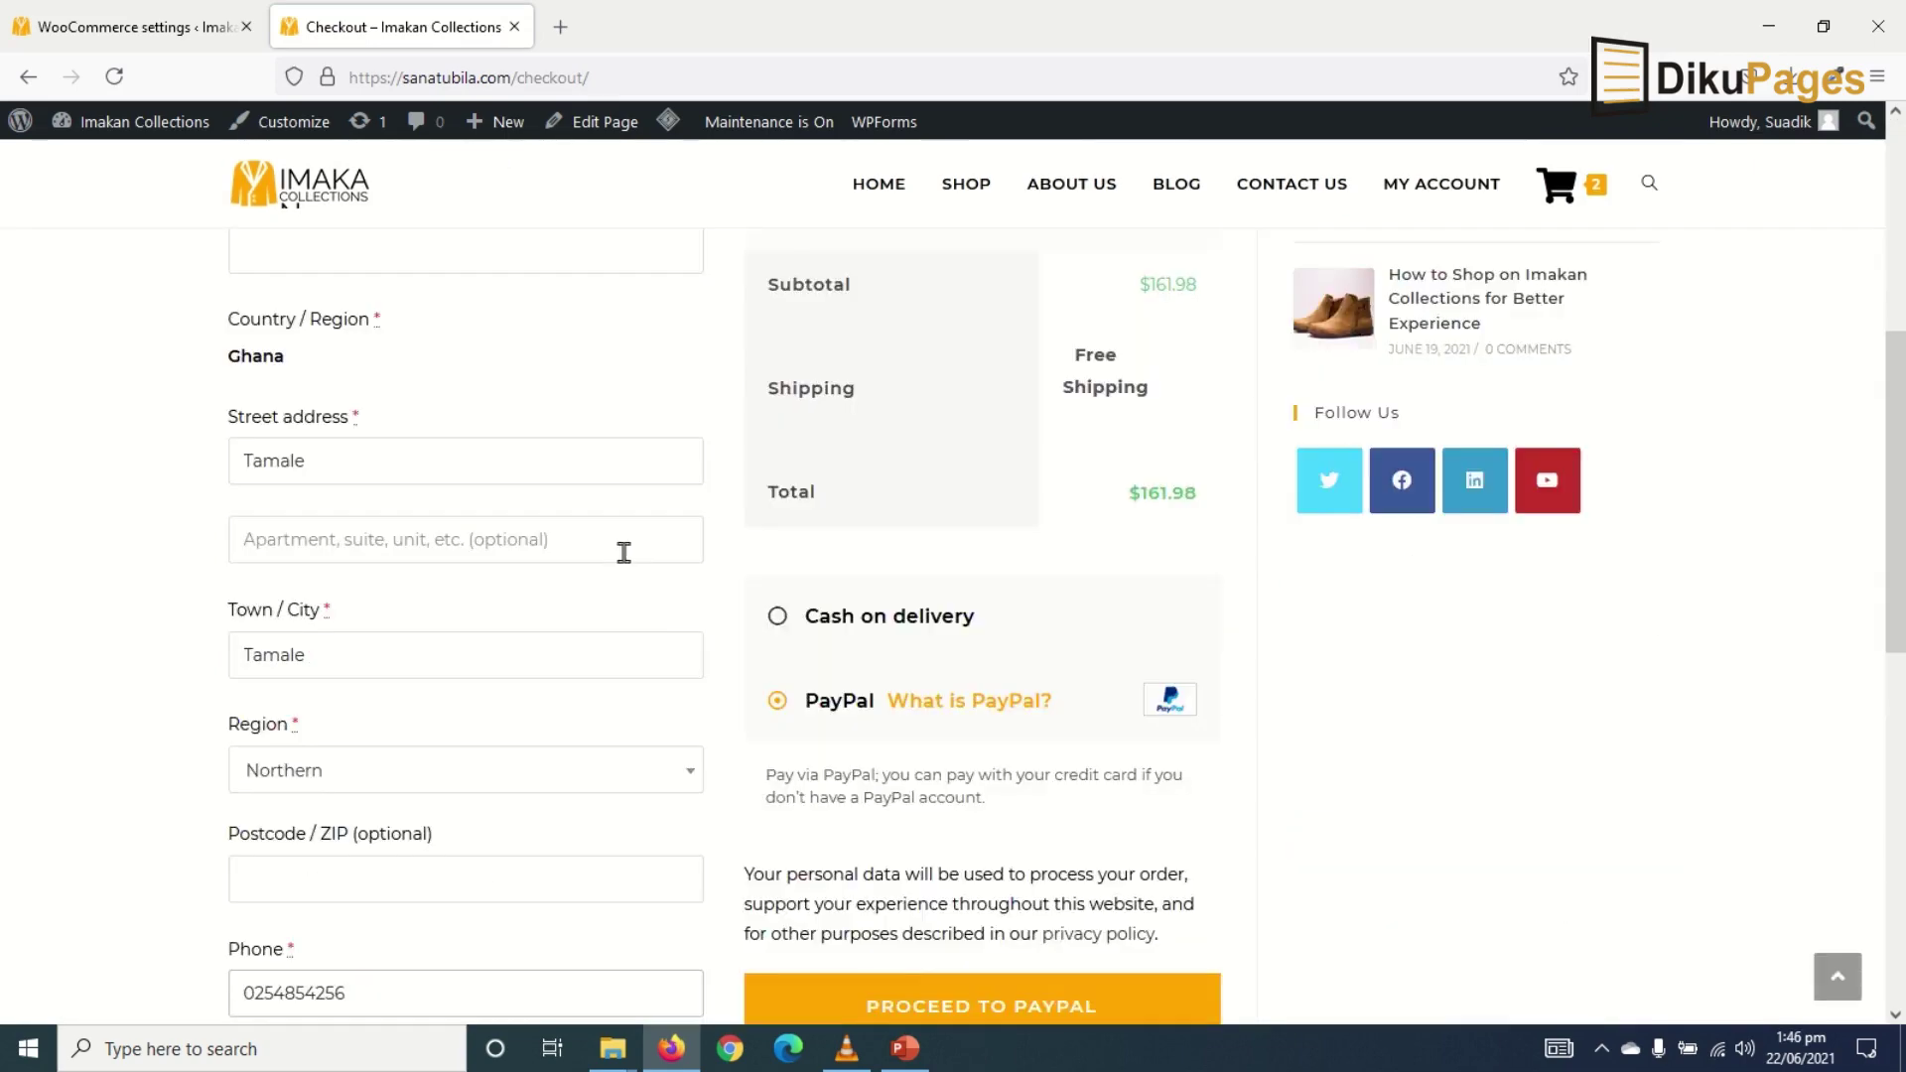
Choose Cash on delivery as payment and place the $161.98 order
scroll(595, 536, up, 5)
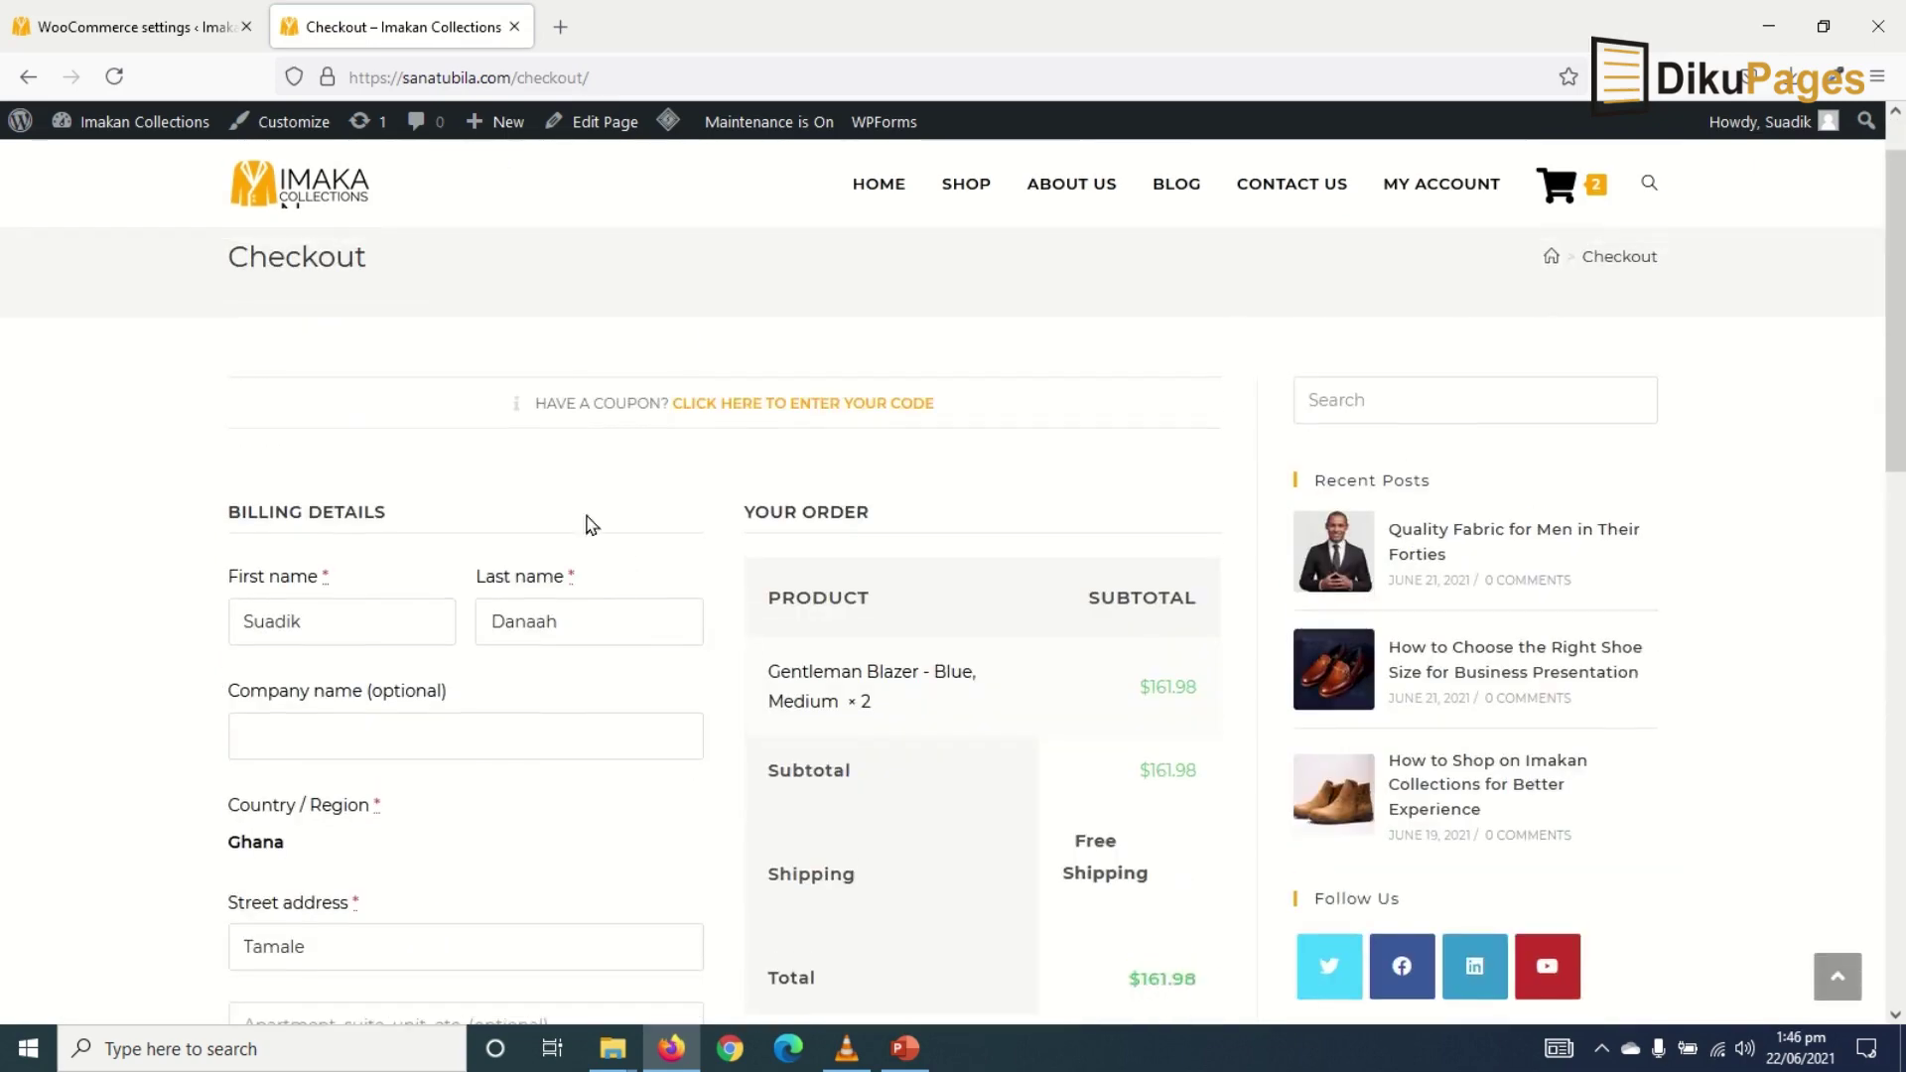
scroll(477, 698, down, 2)
scroll(479, 720, down, 2)
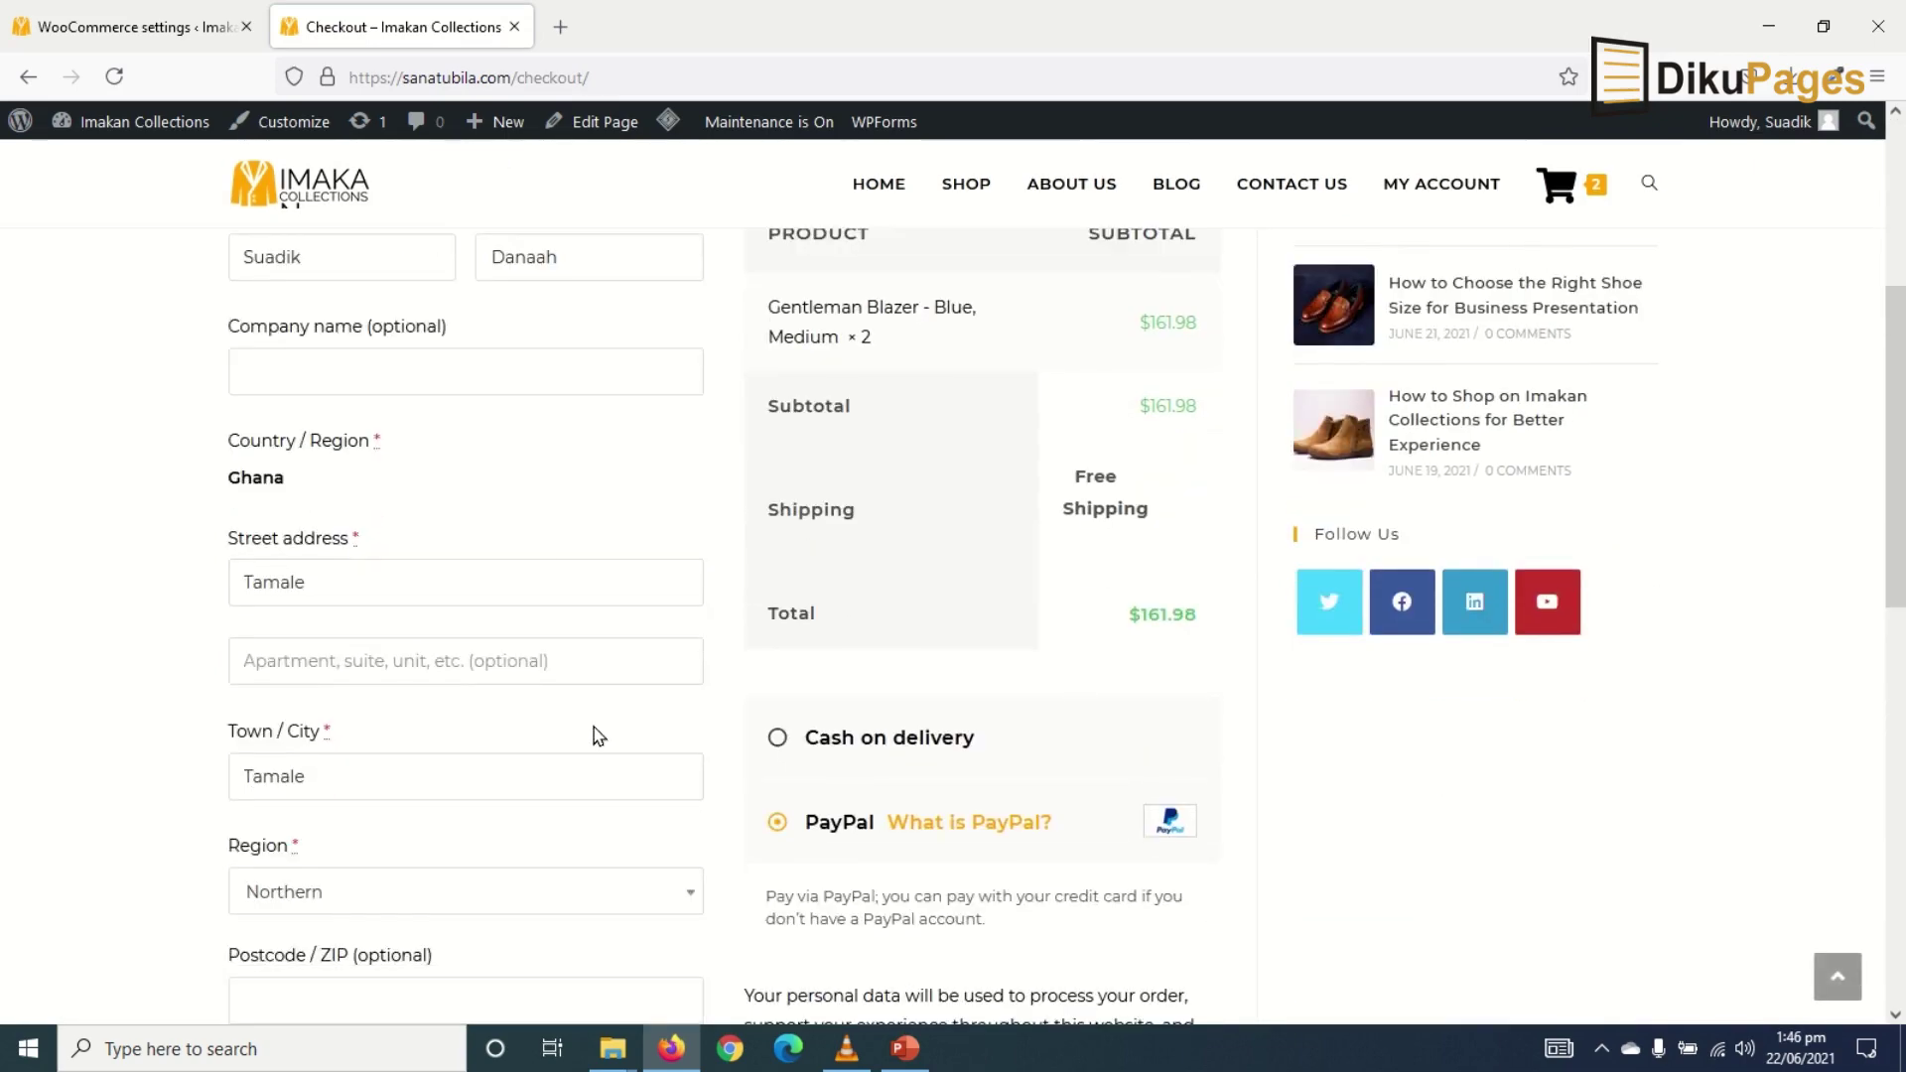
click(778, 739)
scroll(982, 761, down, 4)
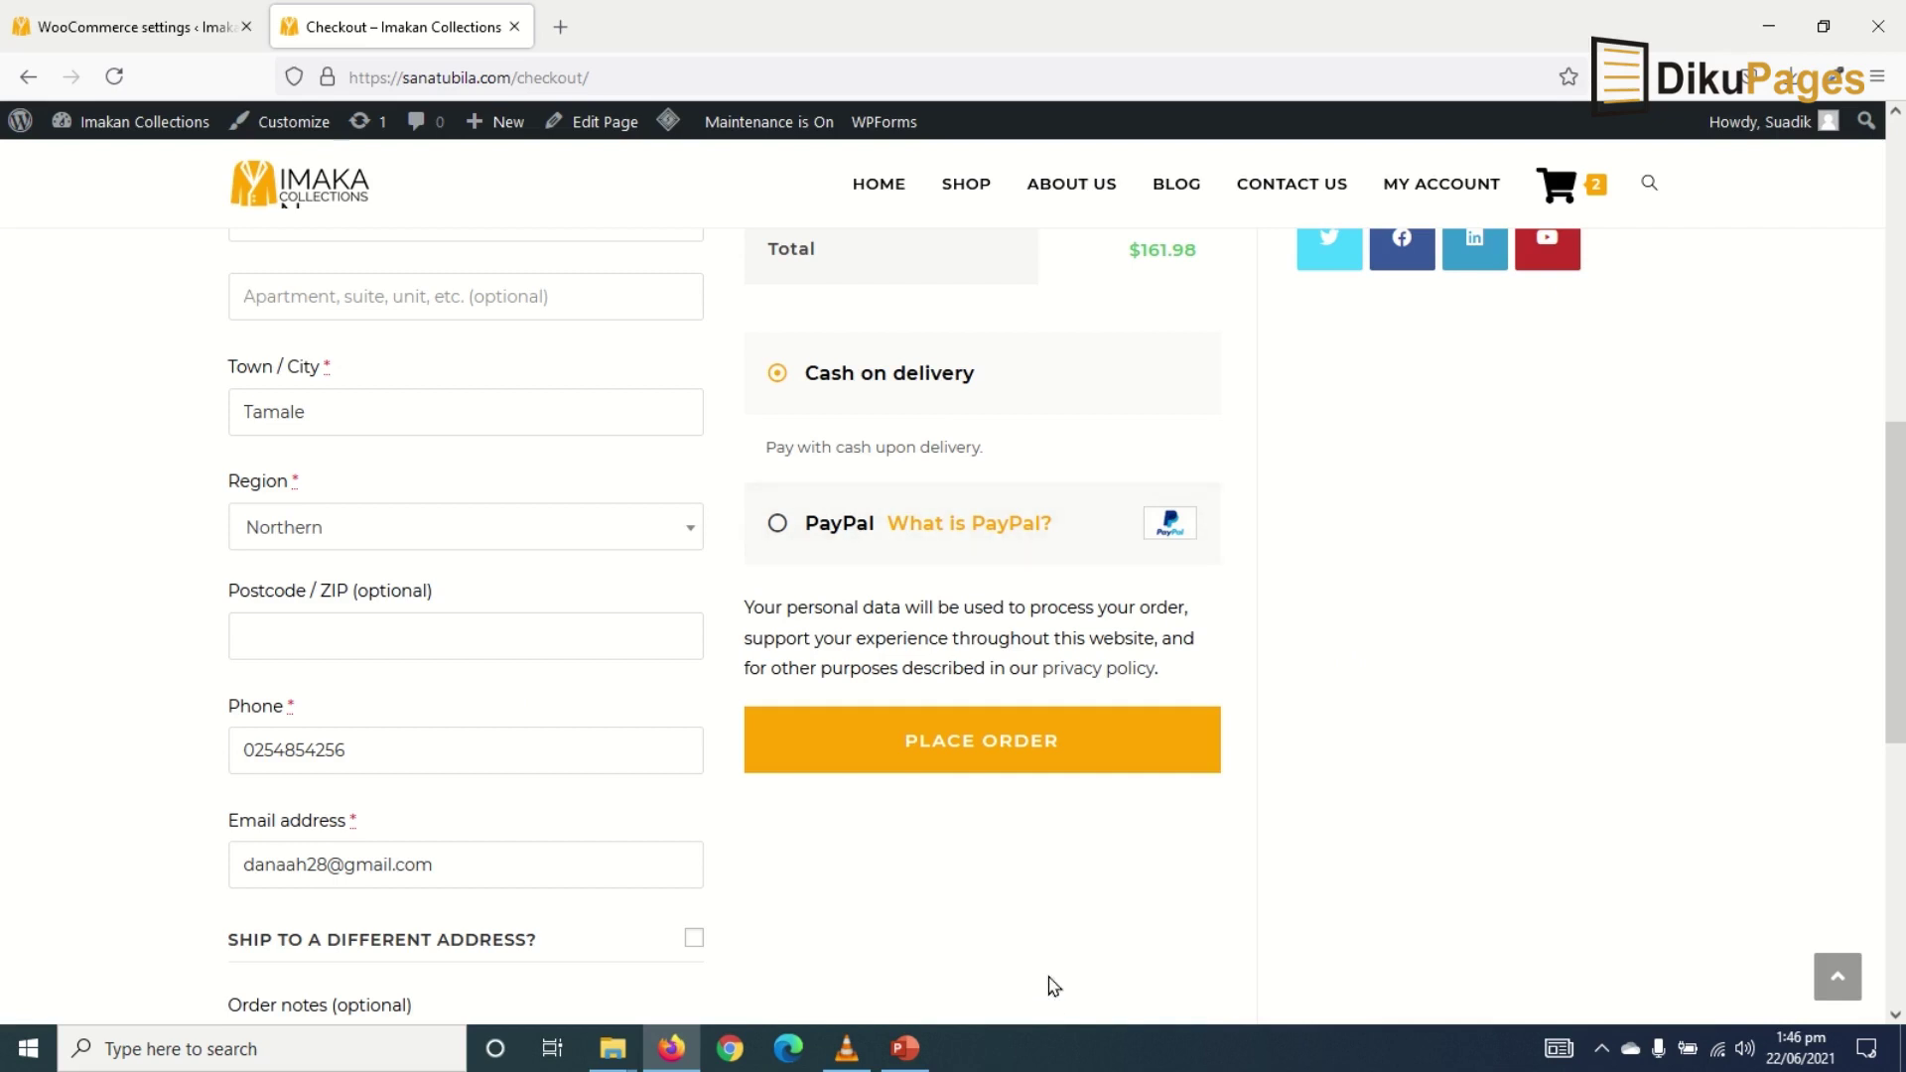
click(988, 754)
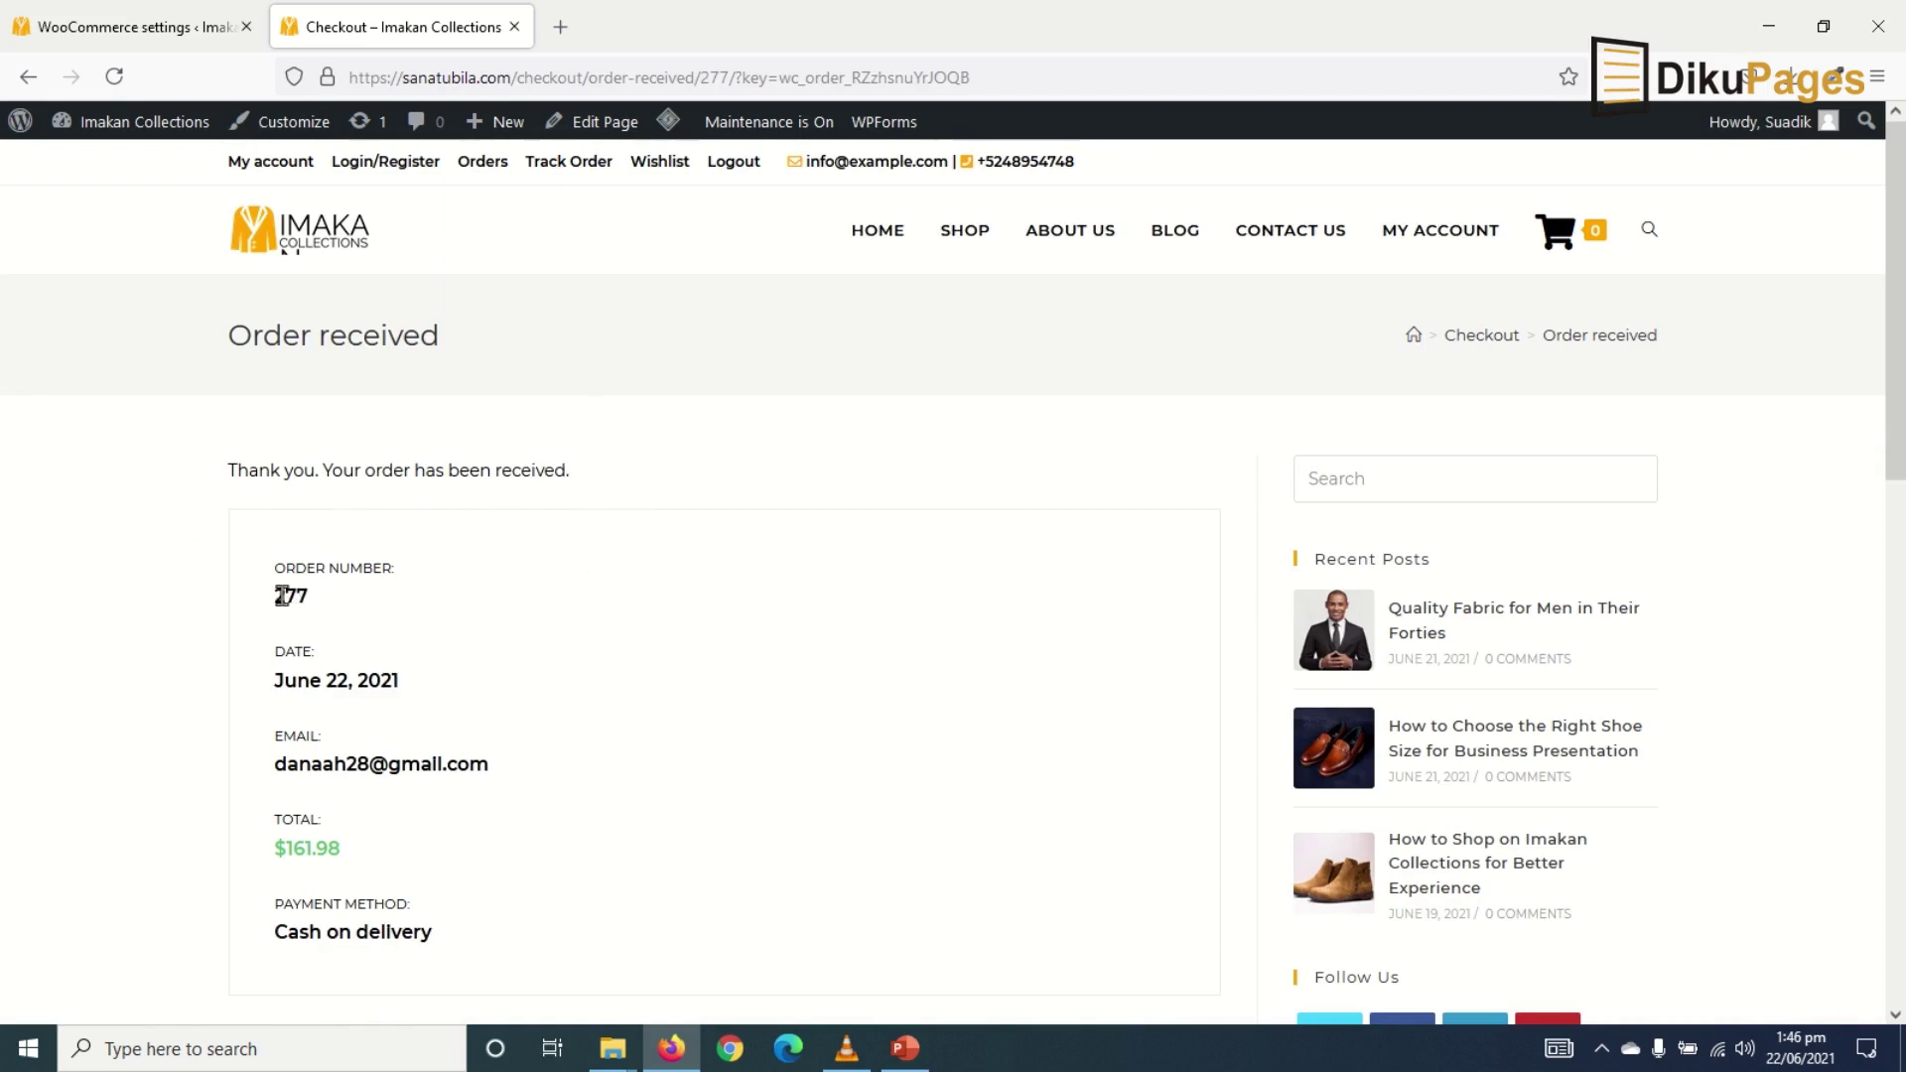
Highlight the order number, date, total and payment method on the Order received page
drag(281, 596, 311, 608)
drag(298, 680, 367, 683)
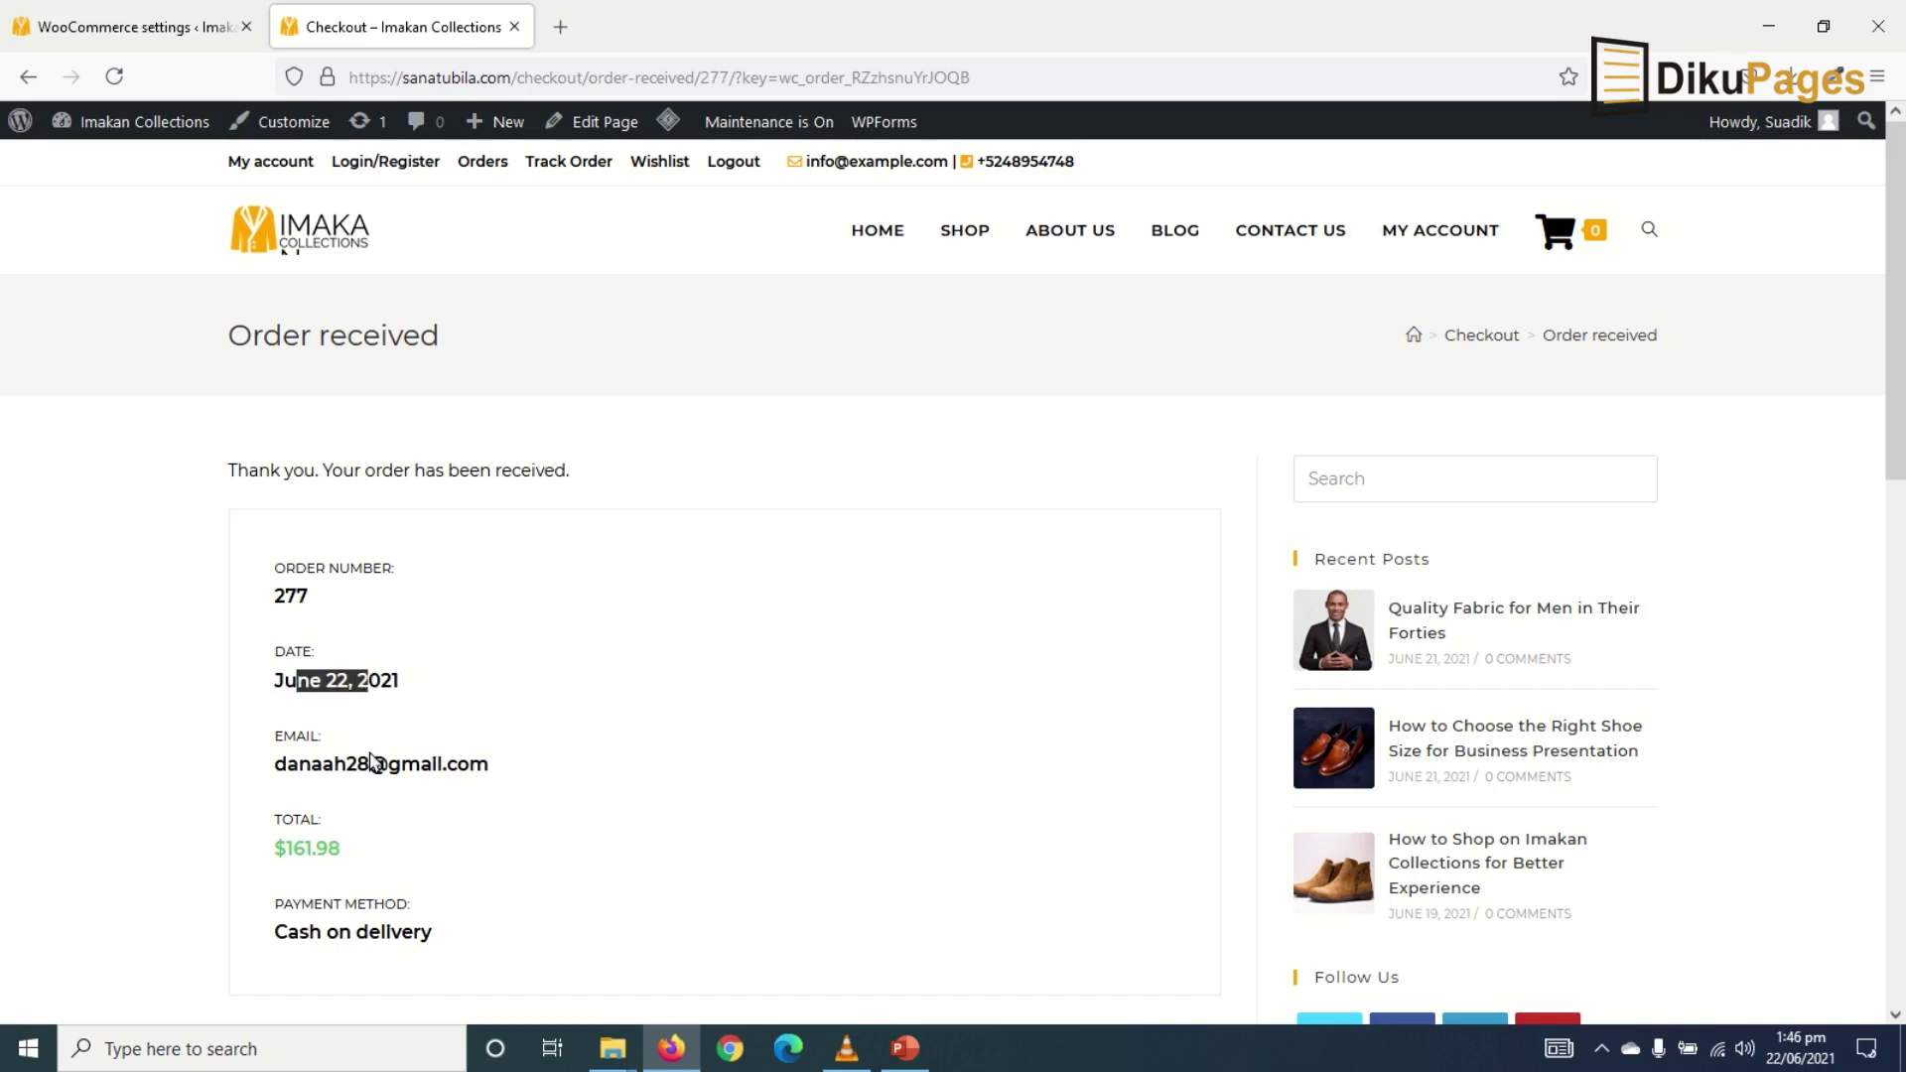
drag(349, 846, 260, 865)
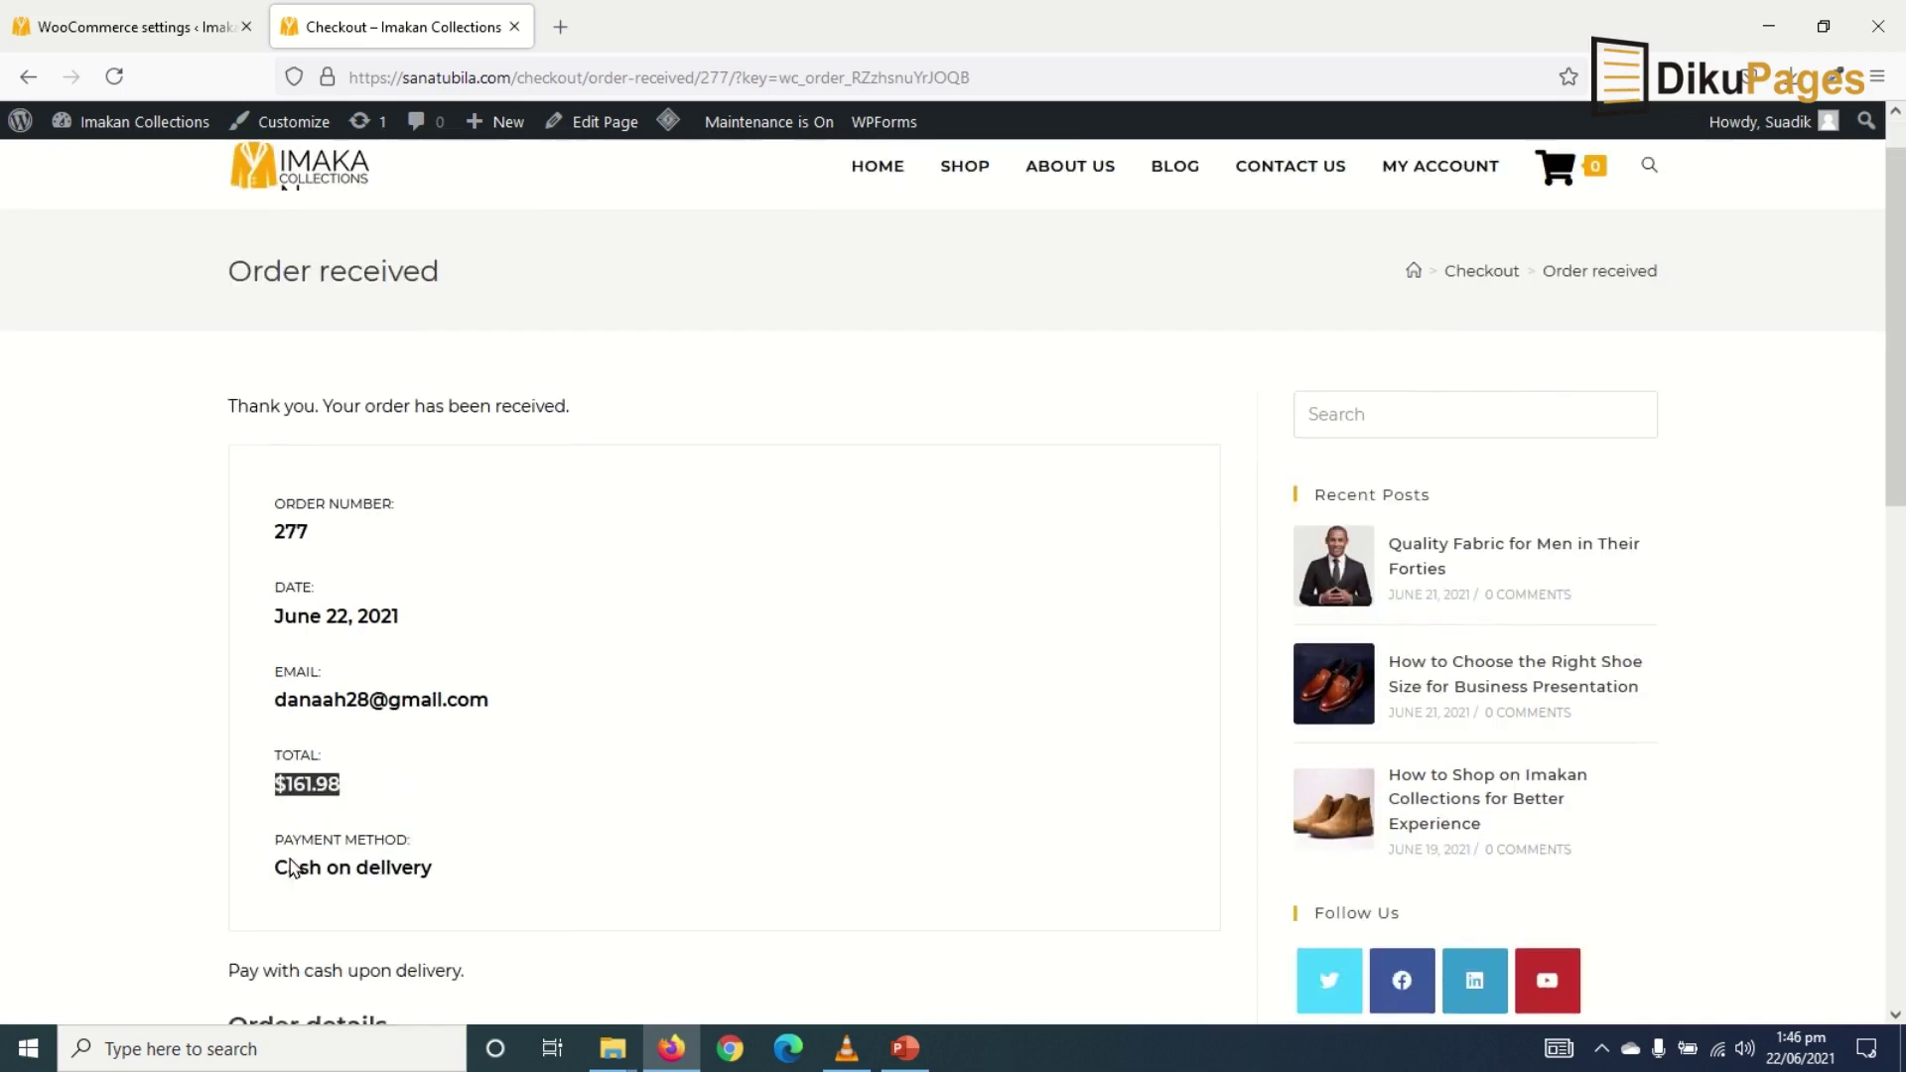
scroll(262, 863, down, 3)
double_click(307, 658)
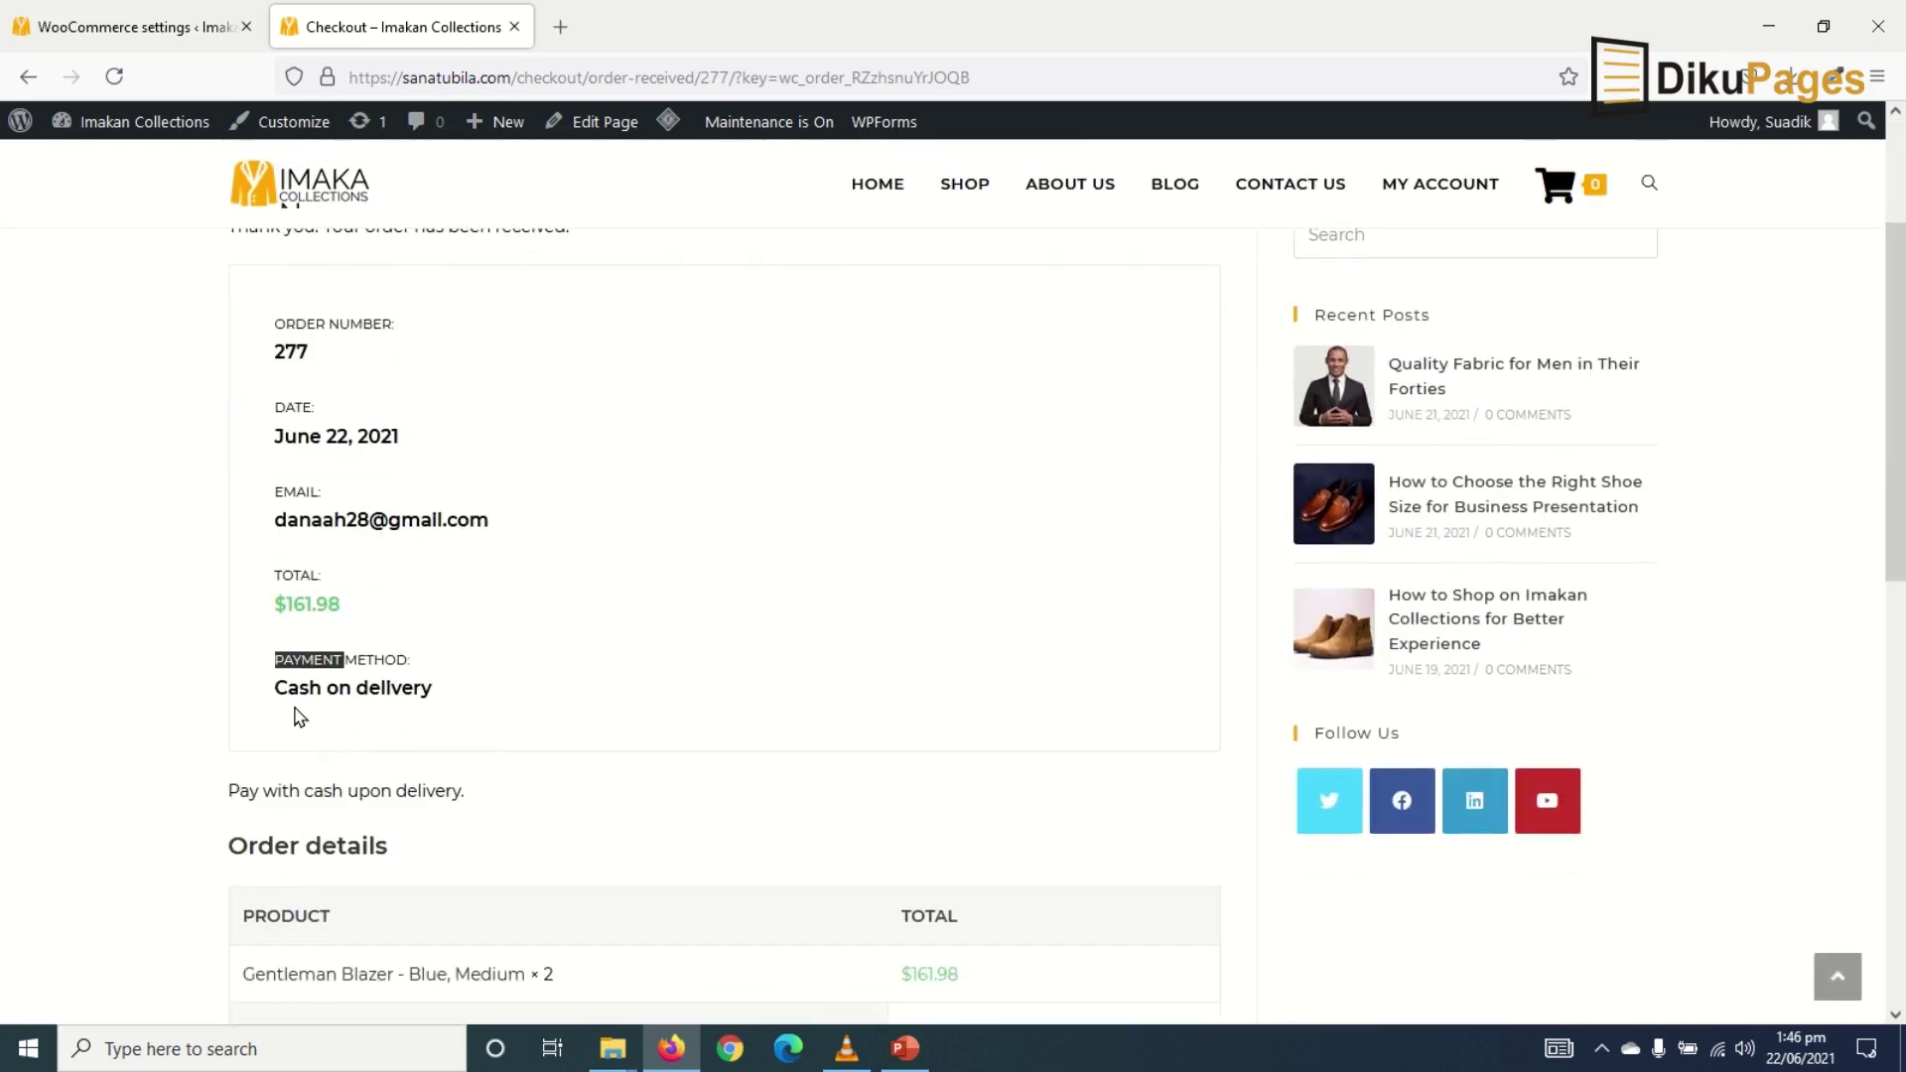
Review the order's billing and shipping addresses further down the confirmation page
scroll(466, 710, down, 5)
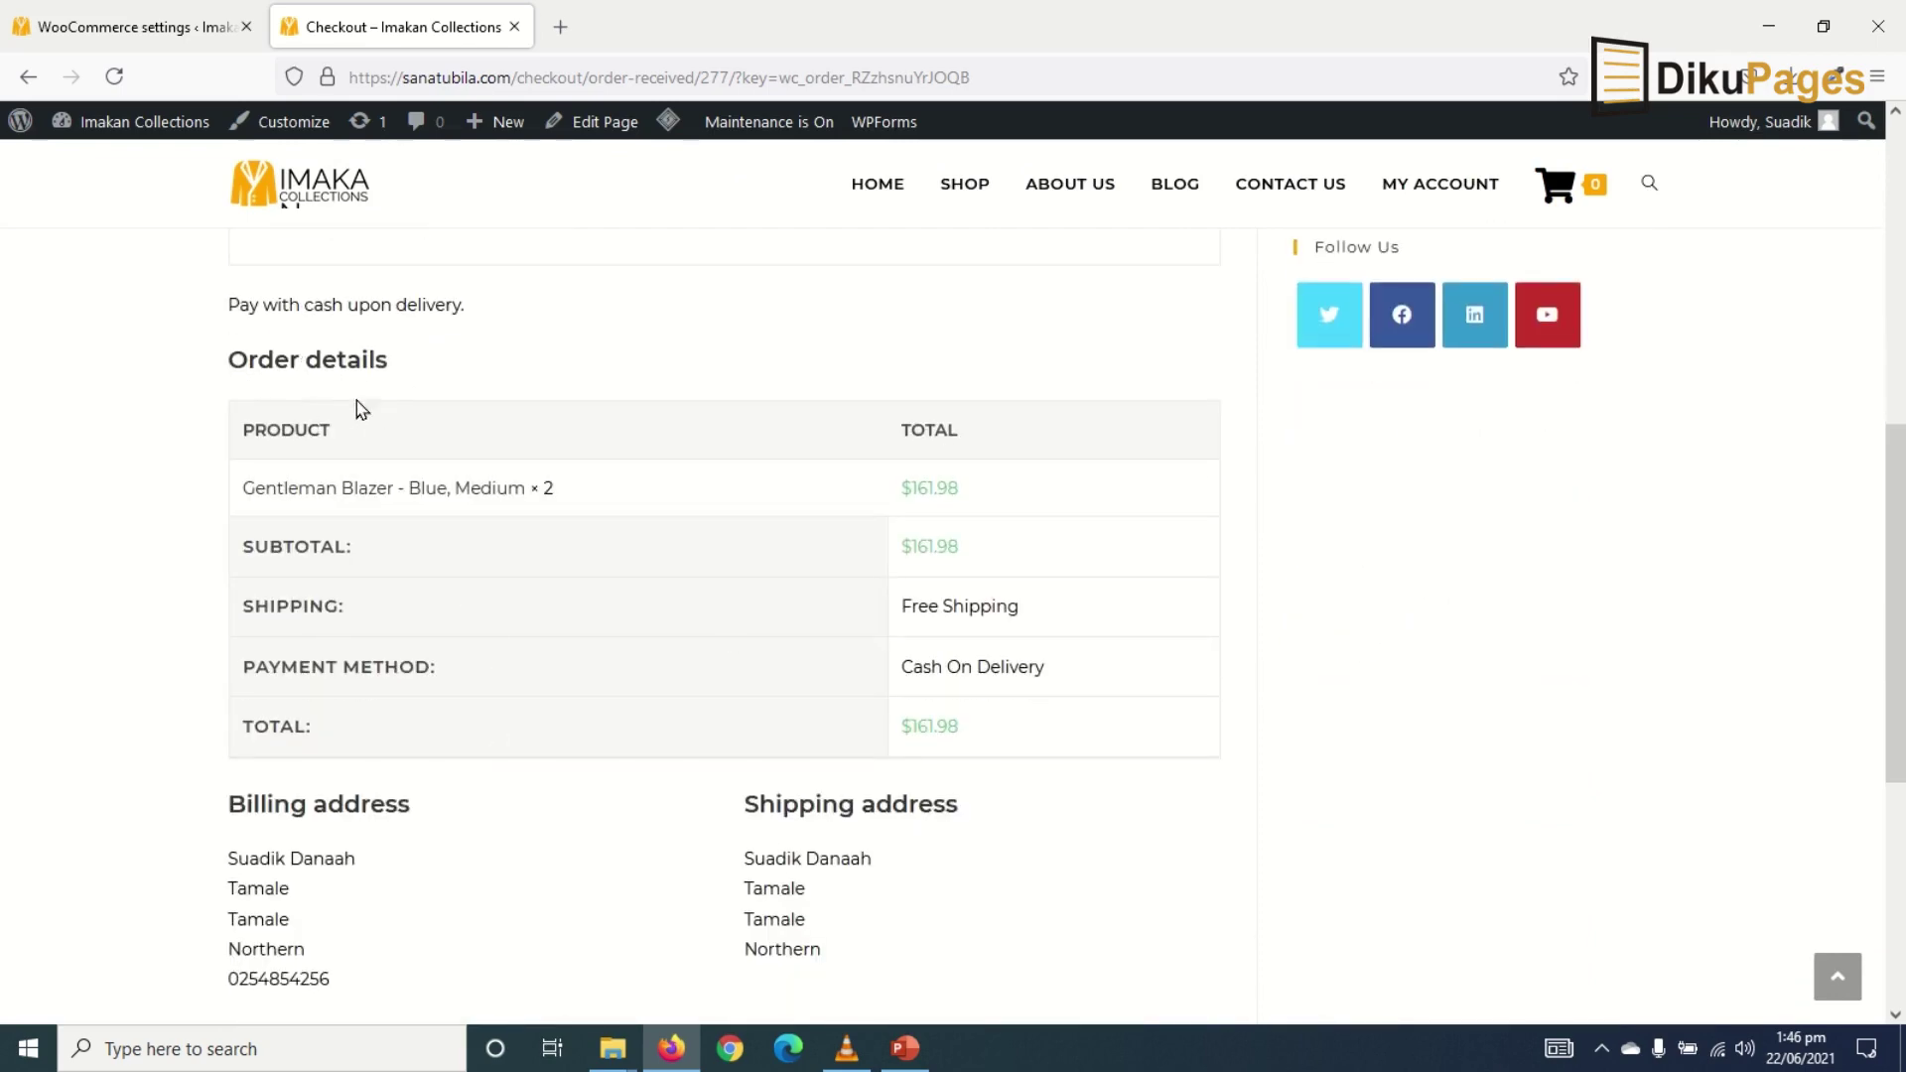
scroll(996, 901, down, 3)
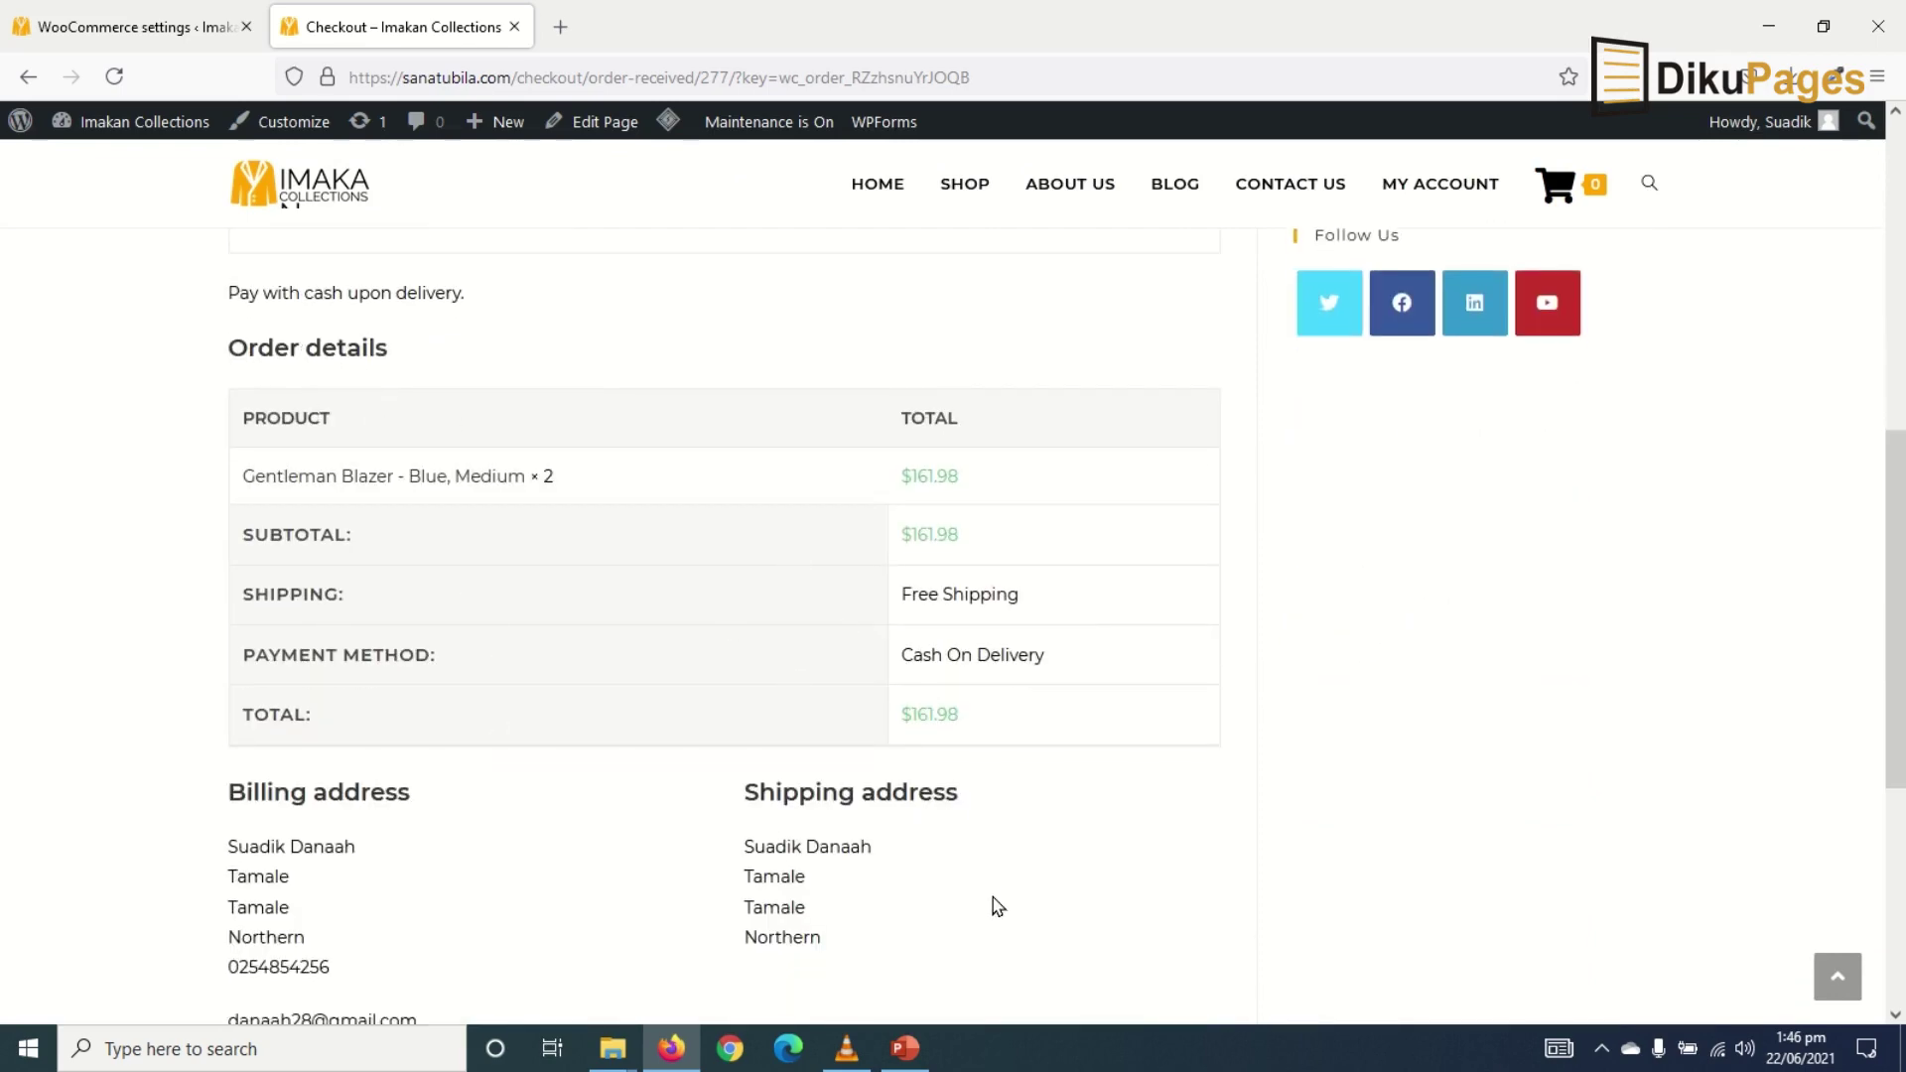
drag(230, 615, 290, 647)
triple_click(317, 561)
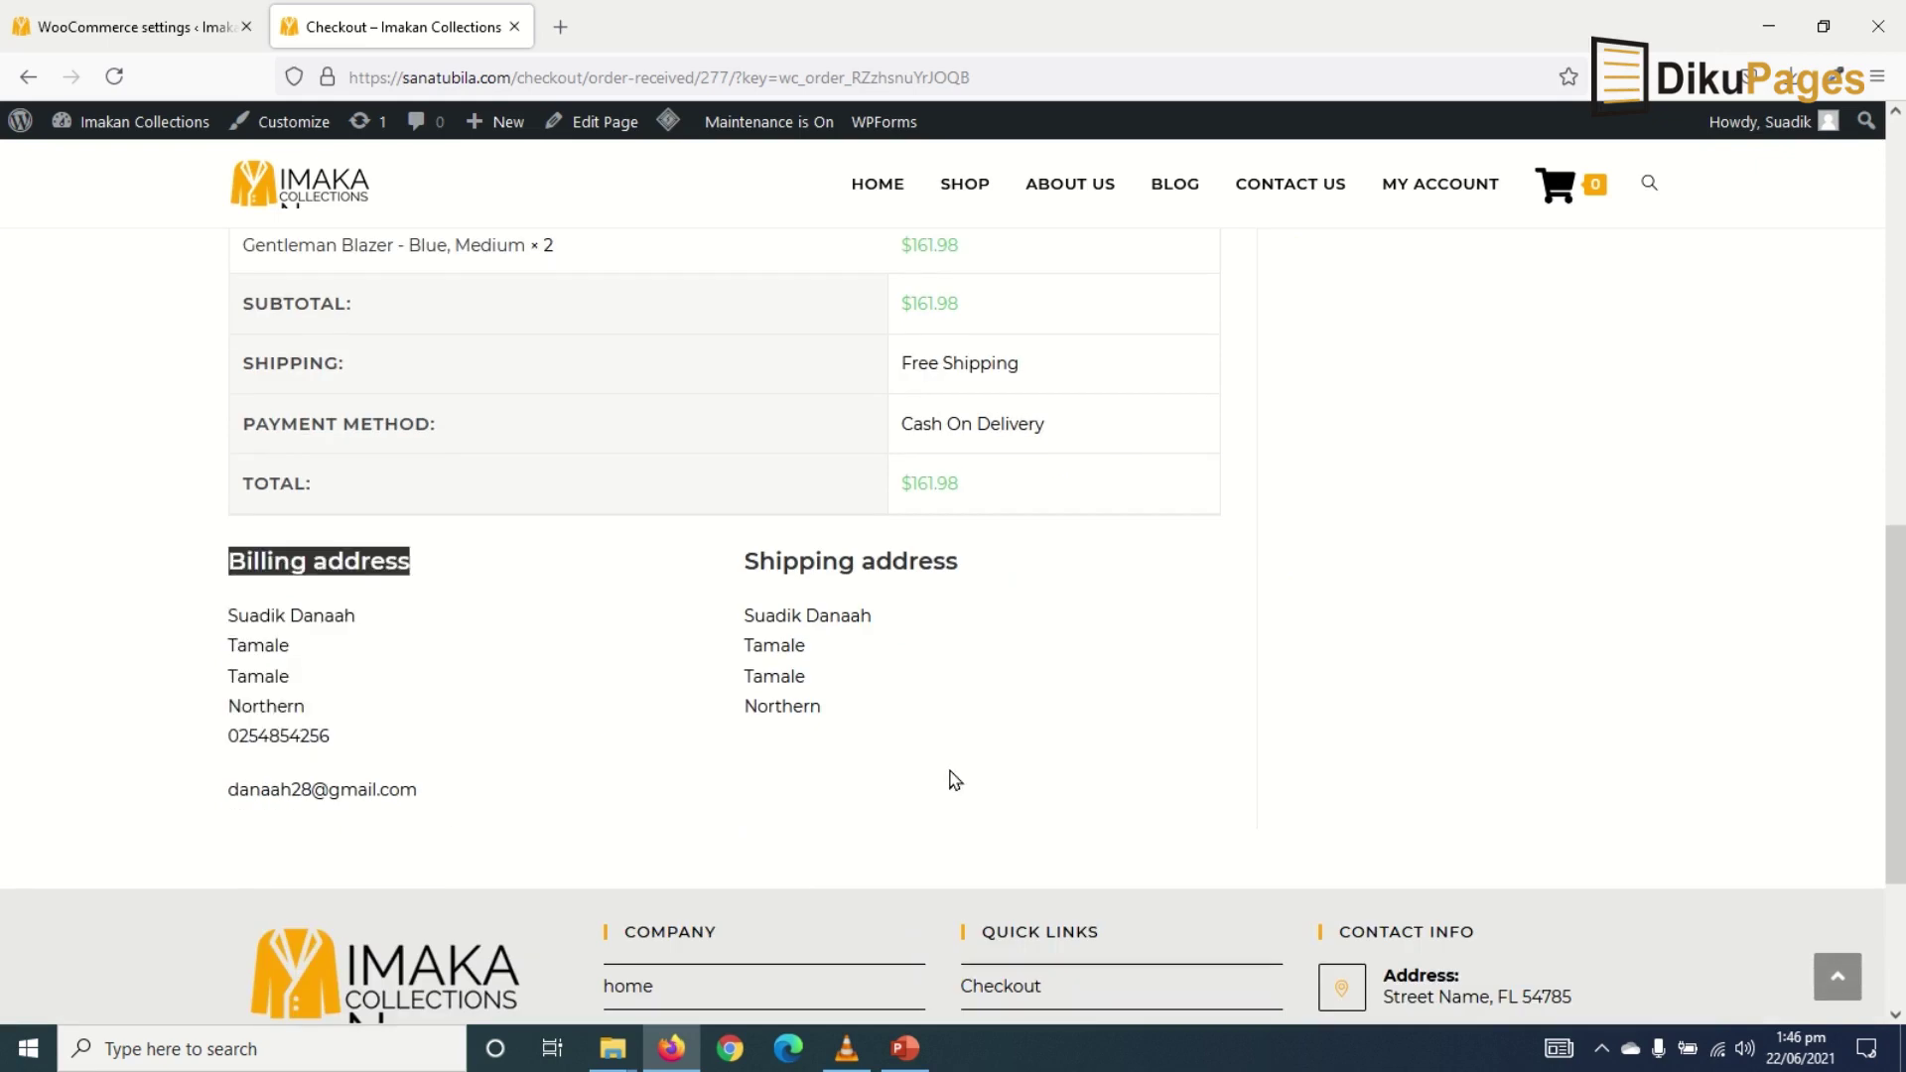
click(744, 626)
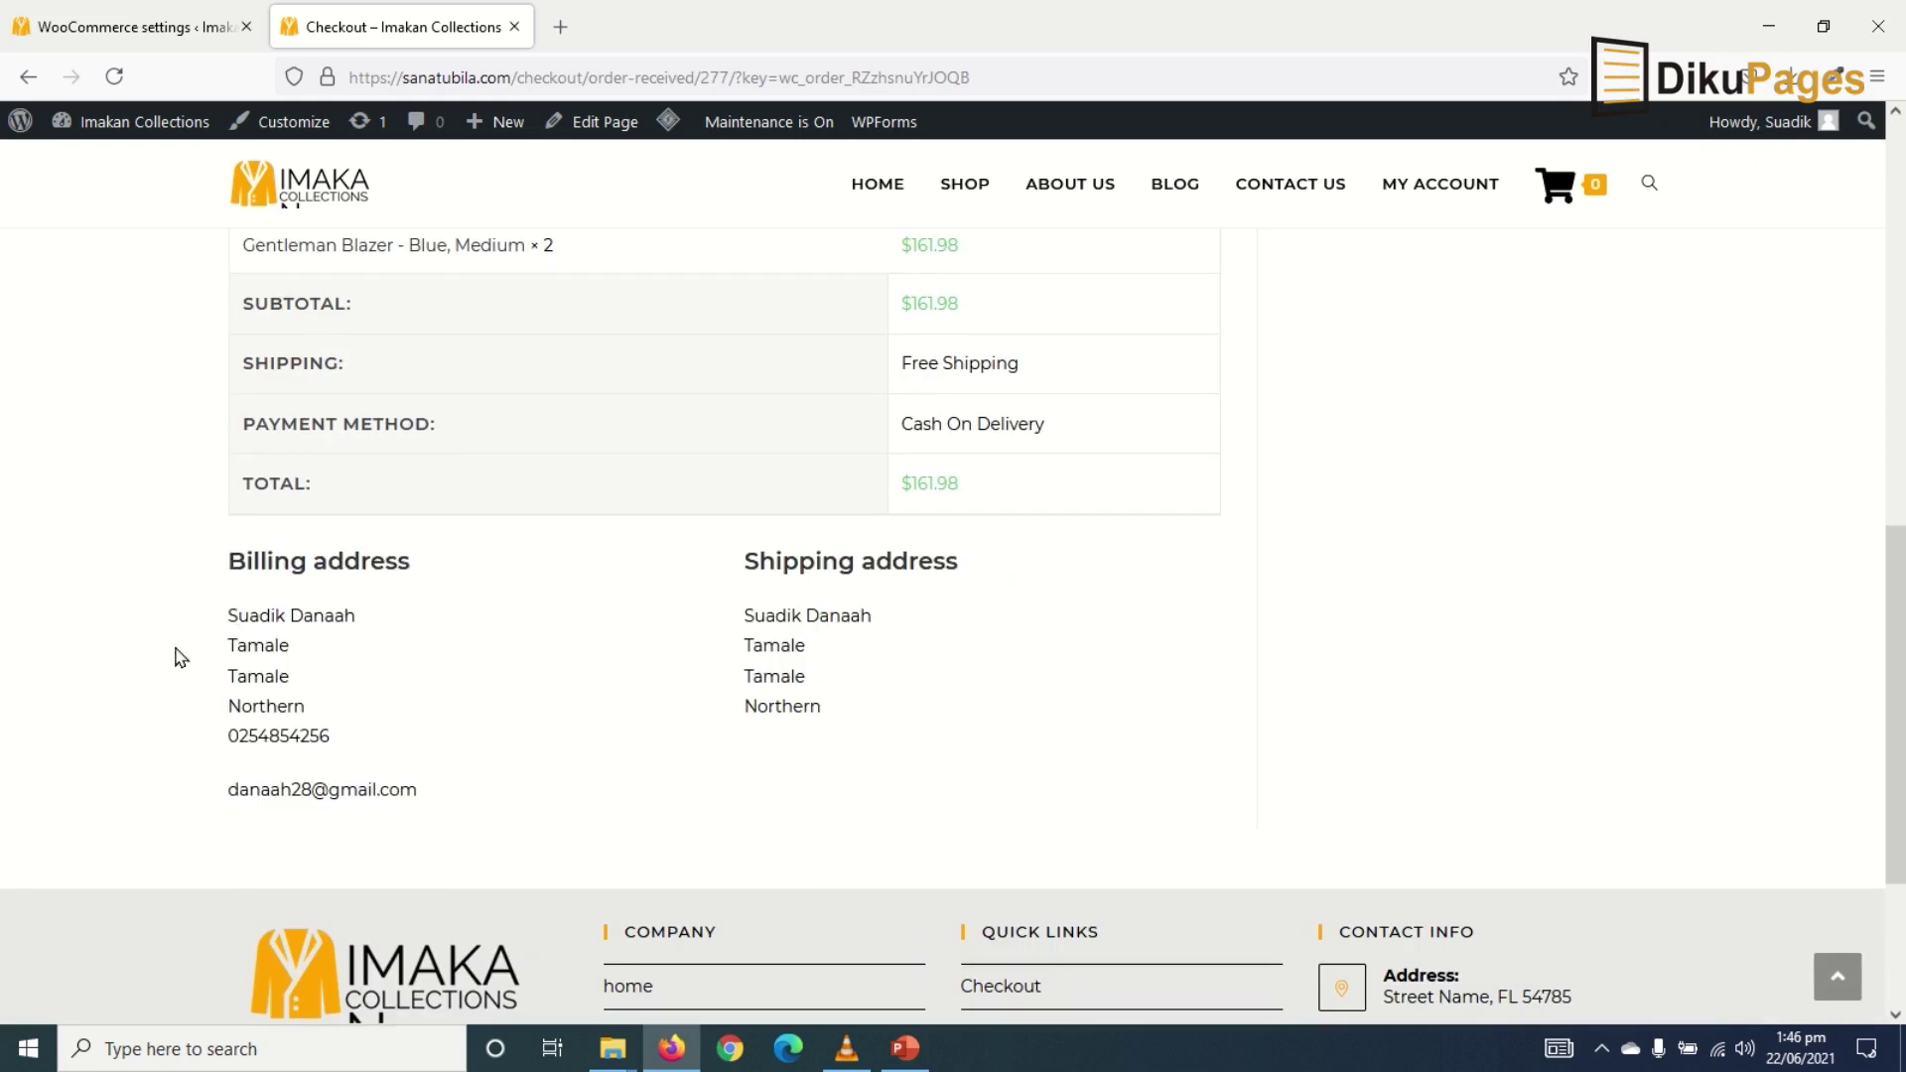
drag(238, 615, 355, 748)
drag(714, 620, 834, 720)
click(851, 772)
Return to the store admin Orders list and find the $161.98 order marked Processing
click(119, 30)
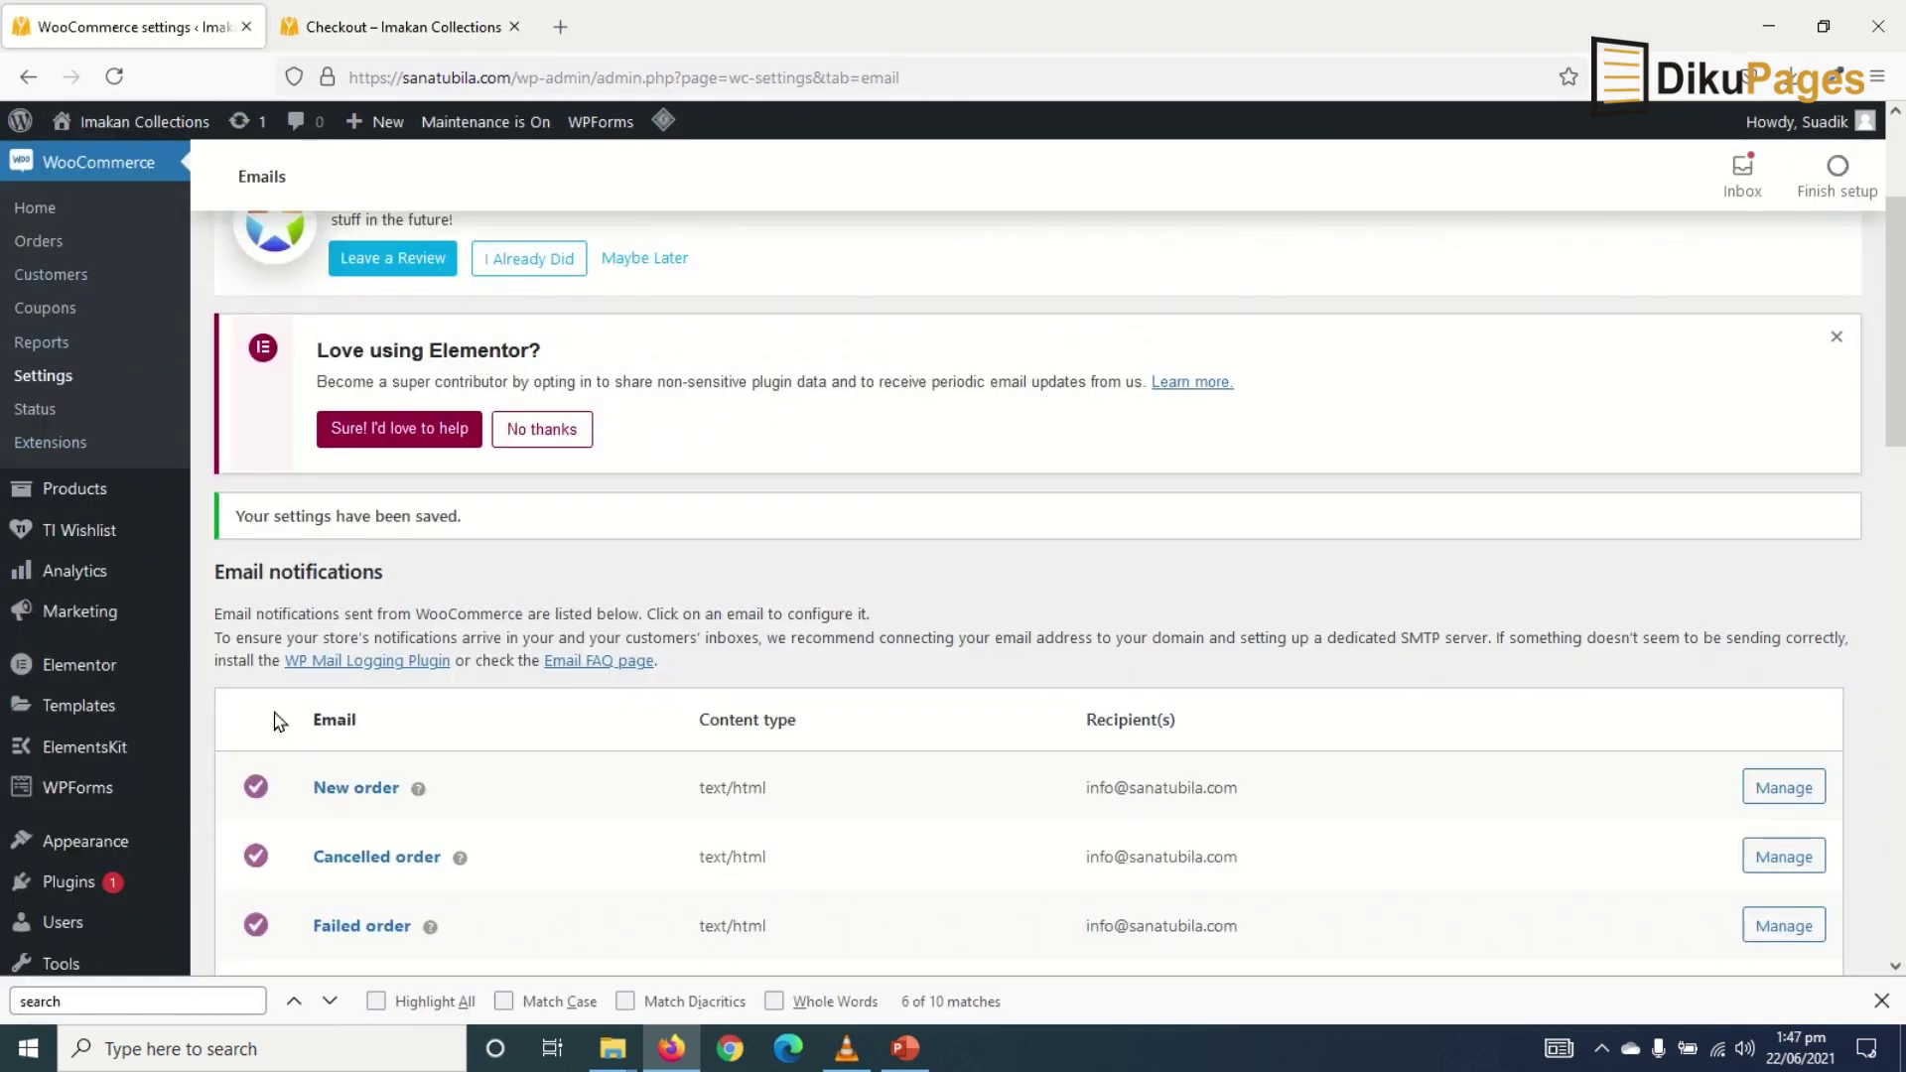
scroll(280, 750, up, 3)
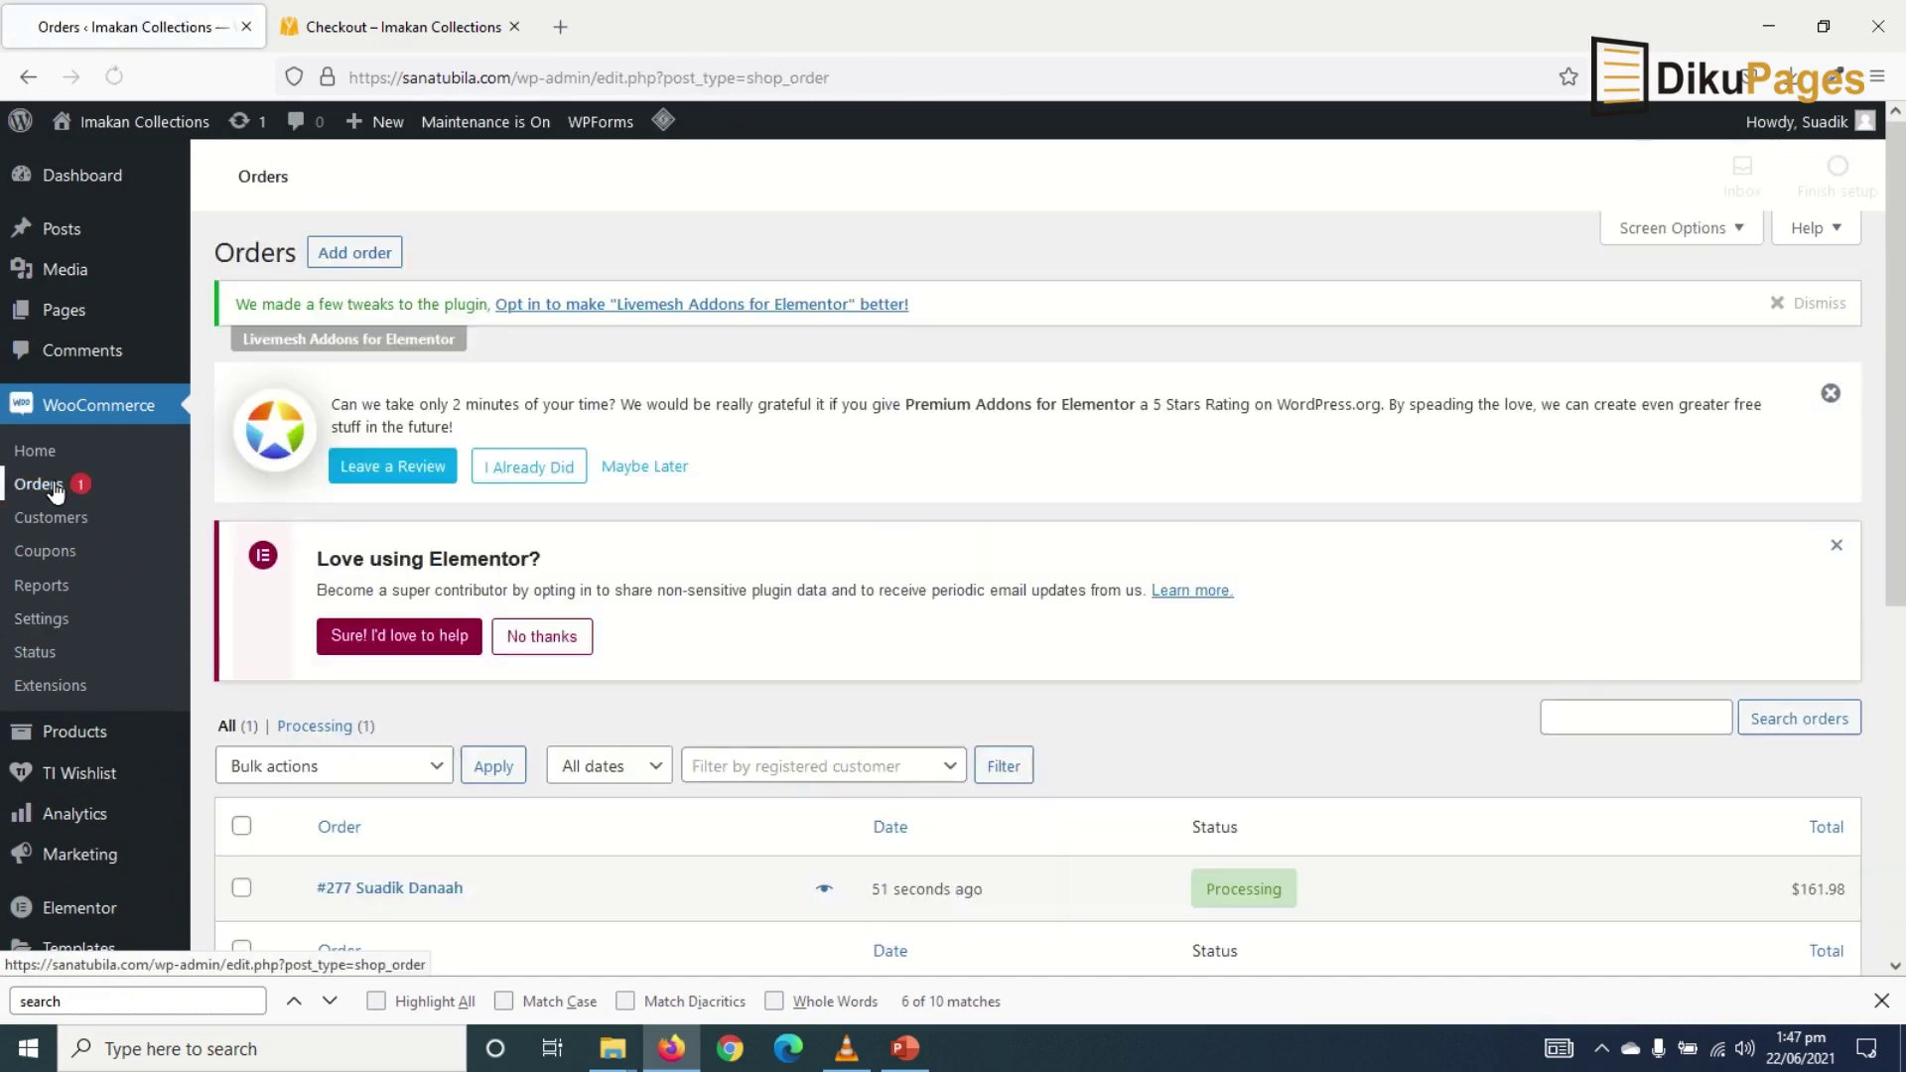
scroll(664, 681, down, 3)
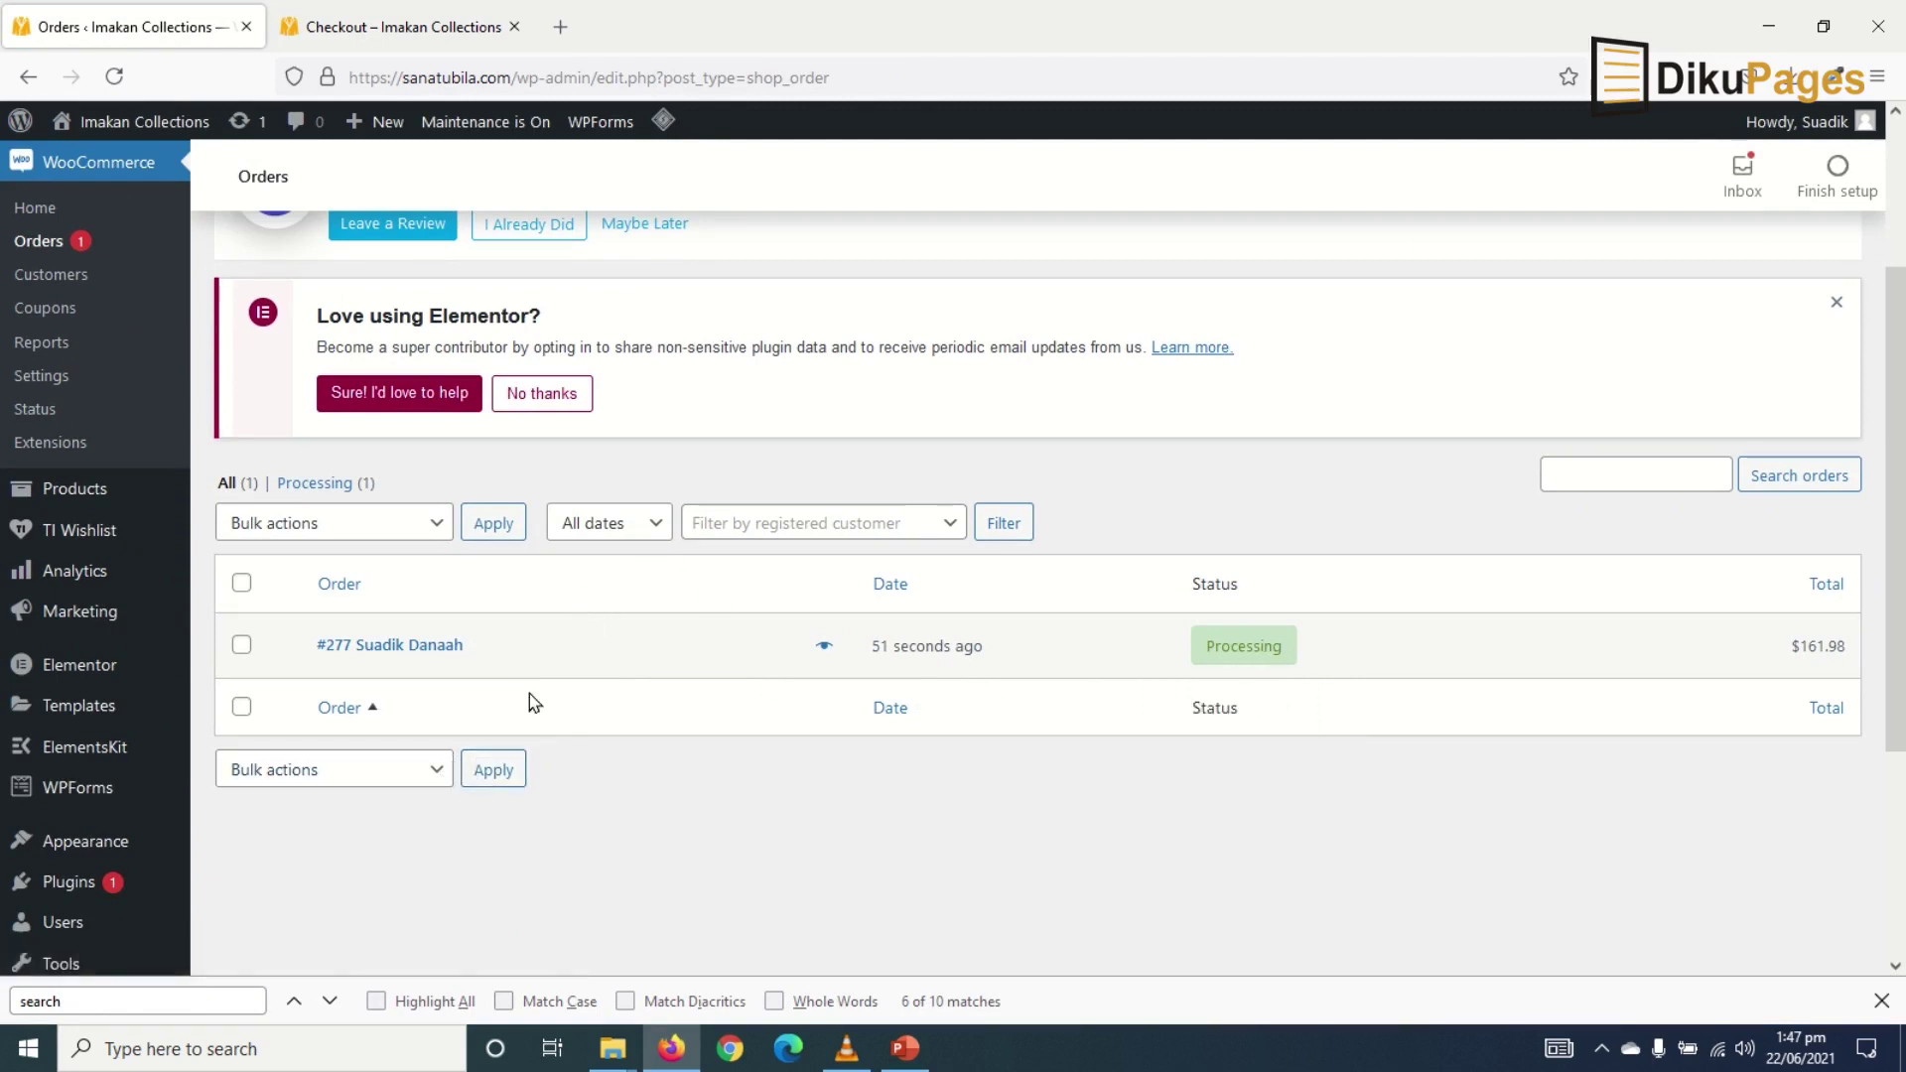
Load the Gmail inbox in a new browser tab
click(560, 28)
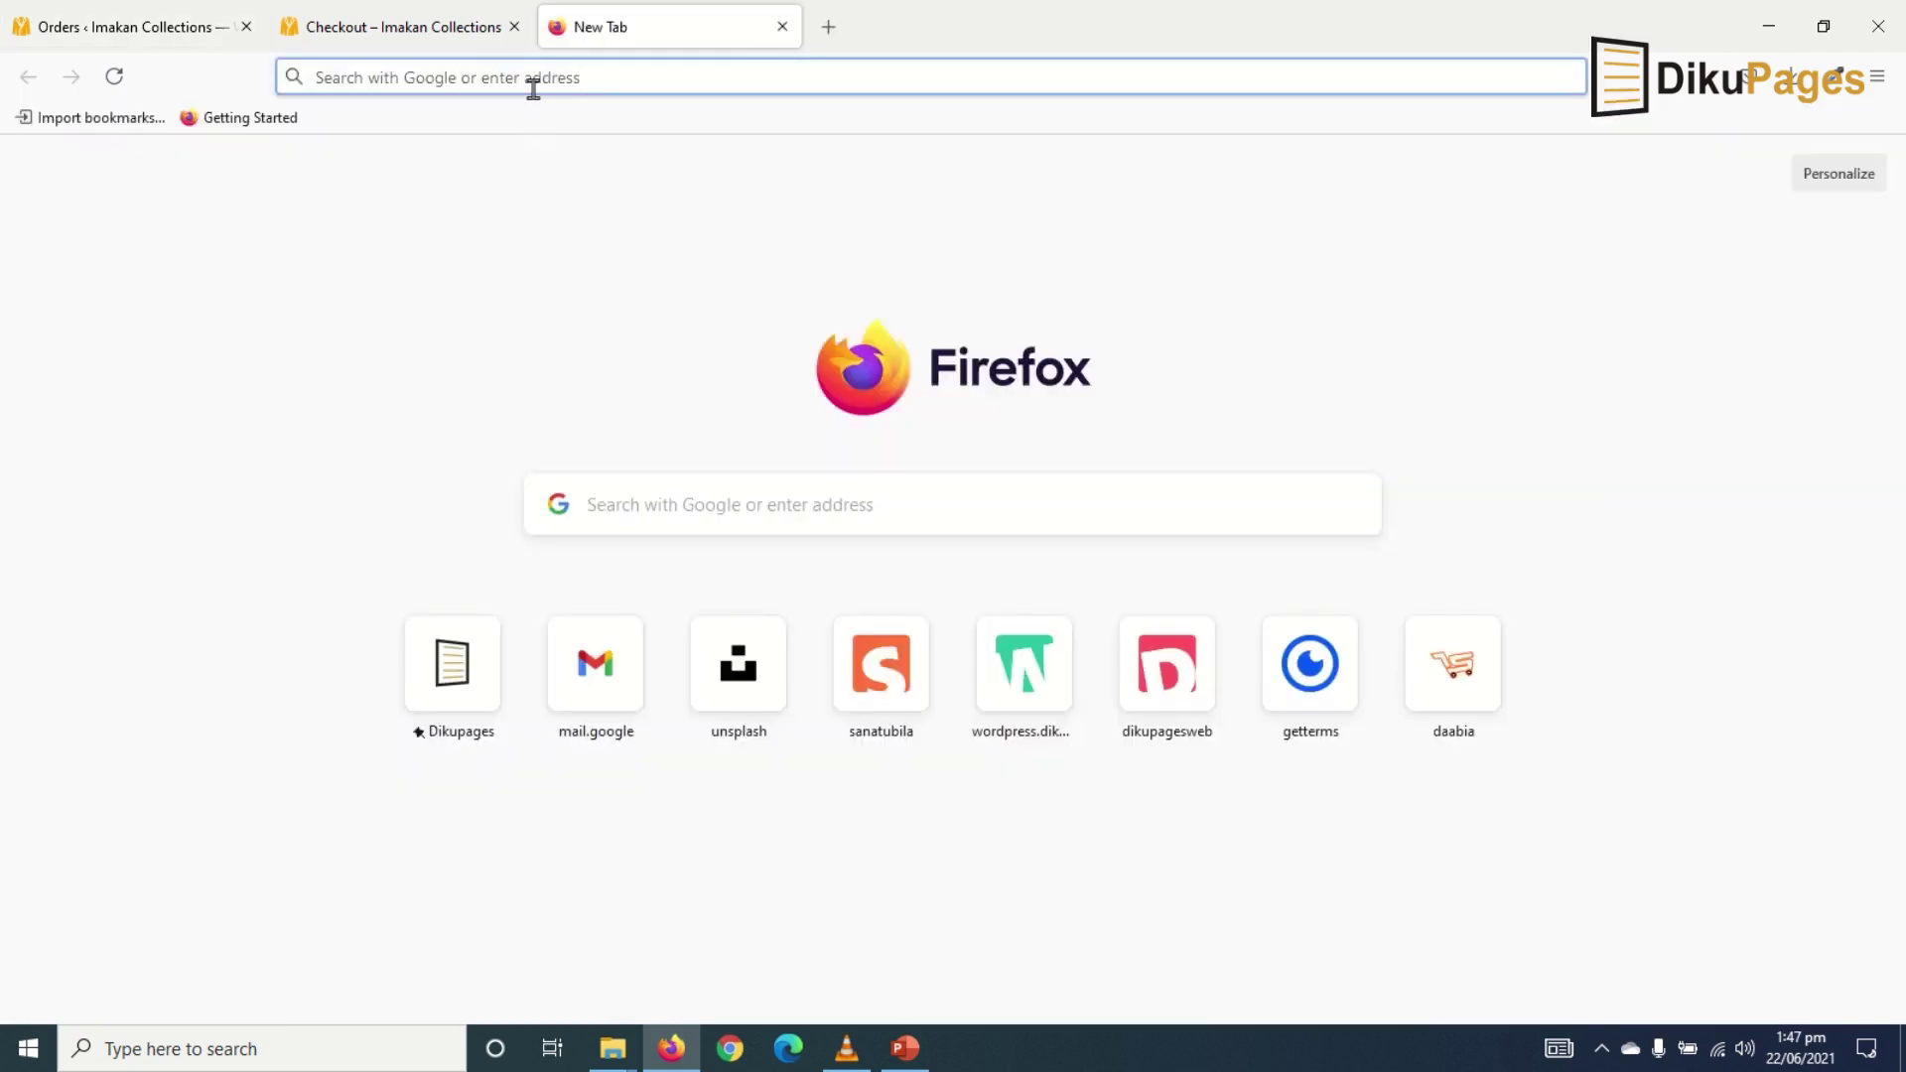
text(mail)
key(Return)
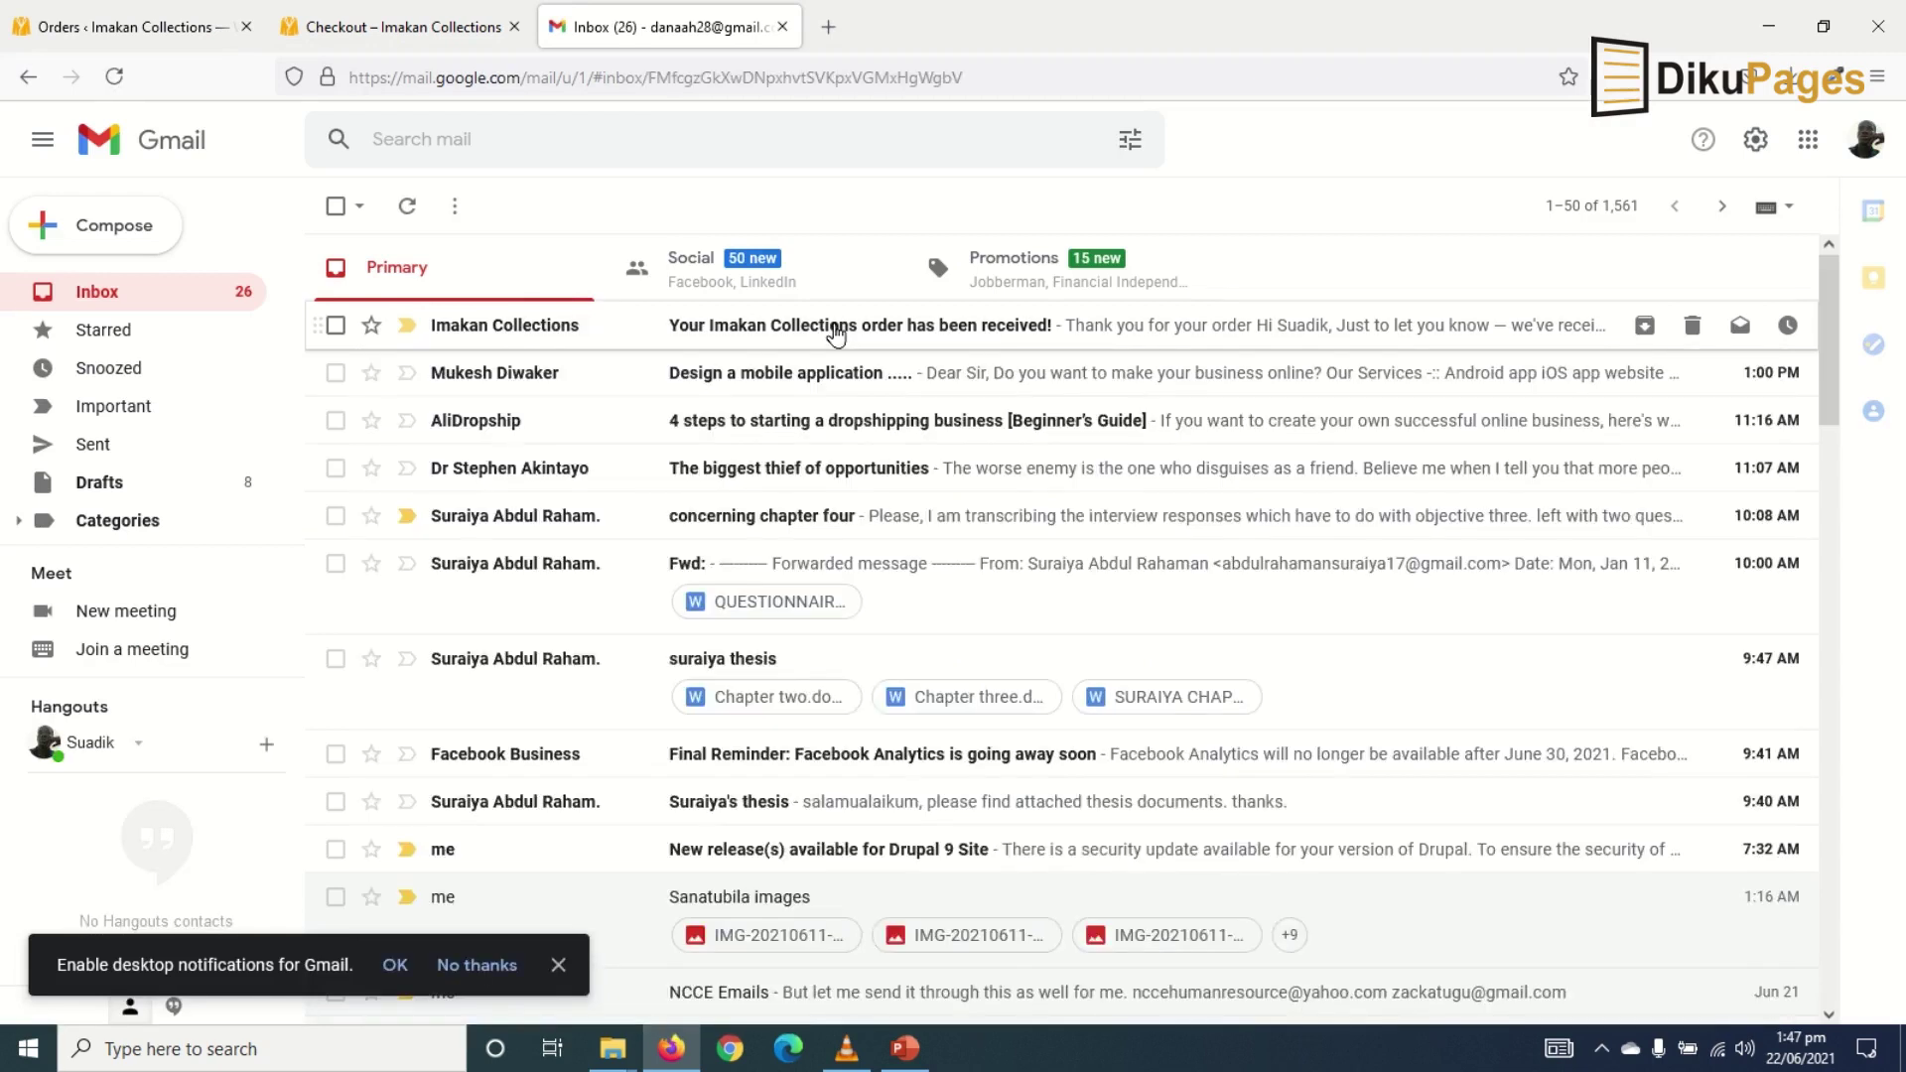
Read through the Imakan Collections order confirmation email, then go back to the Orders list
click(834, 332)
scroll(1106, 620, down, 2)
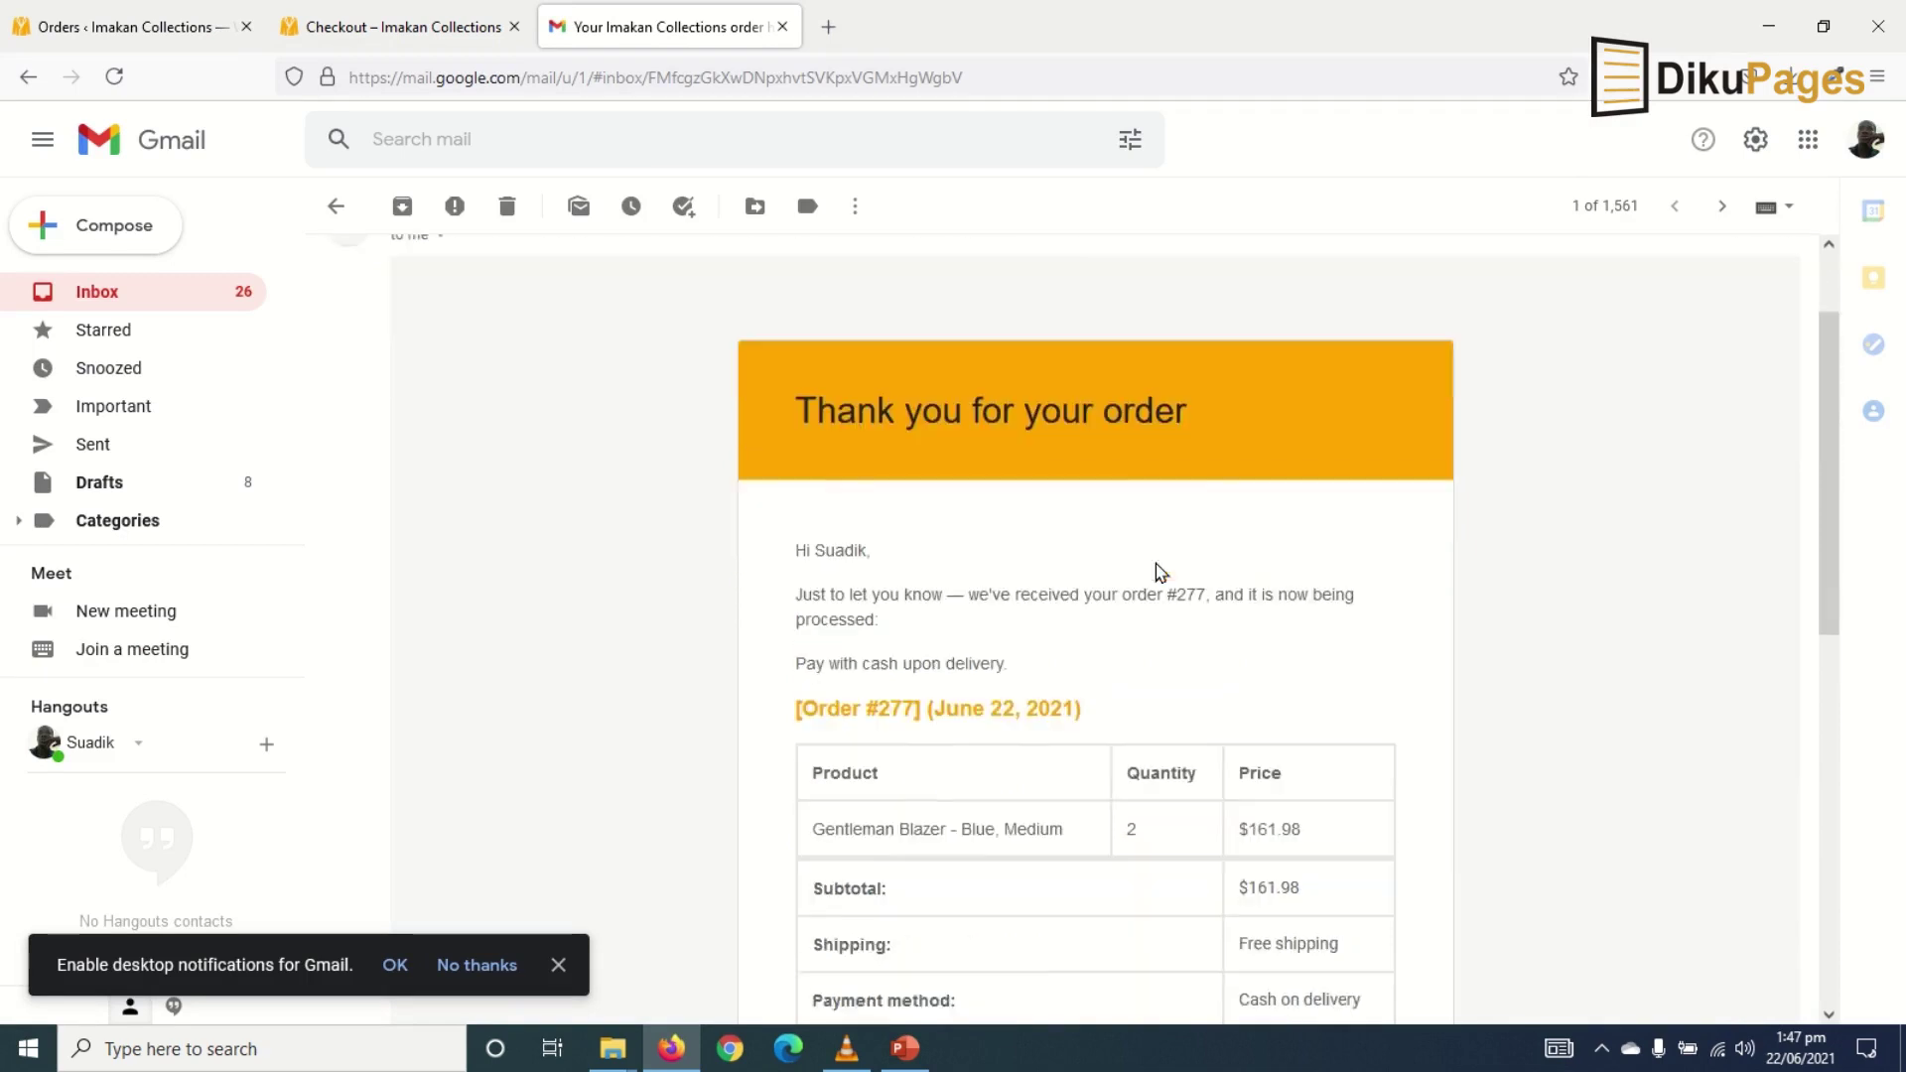
scroll(1191, 446, down, 3)
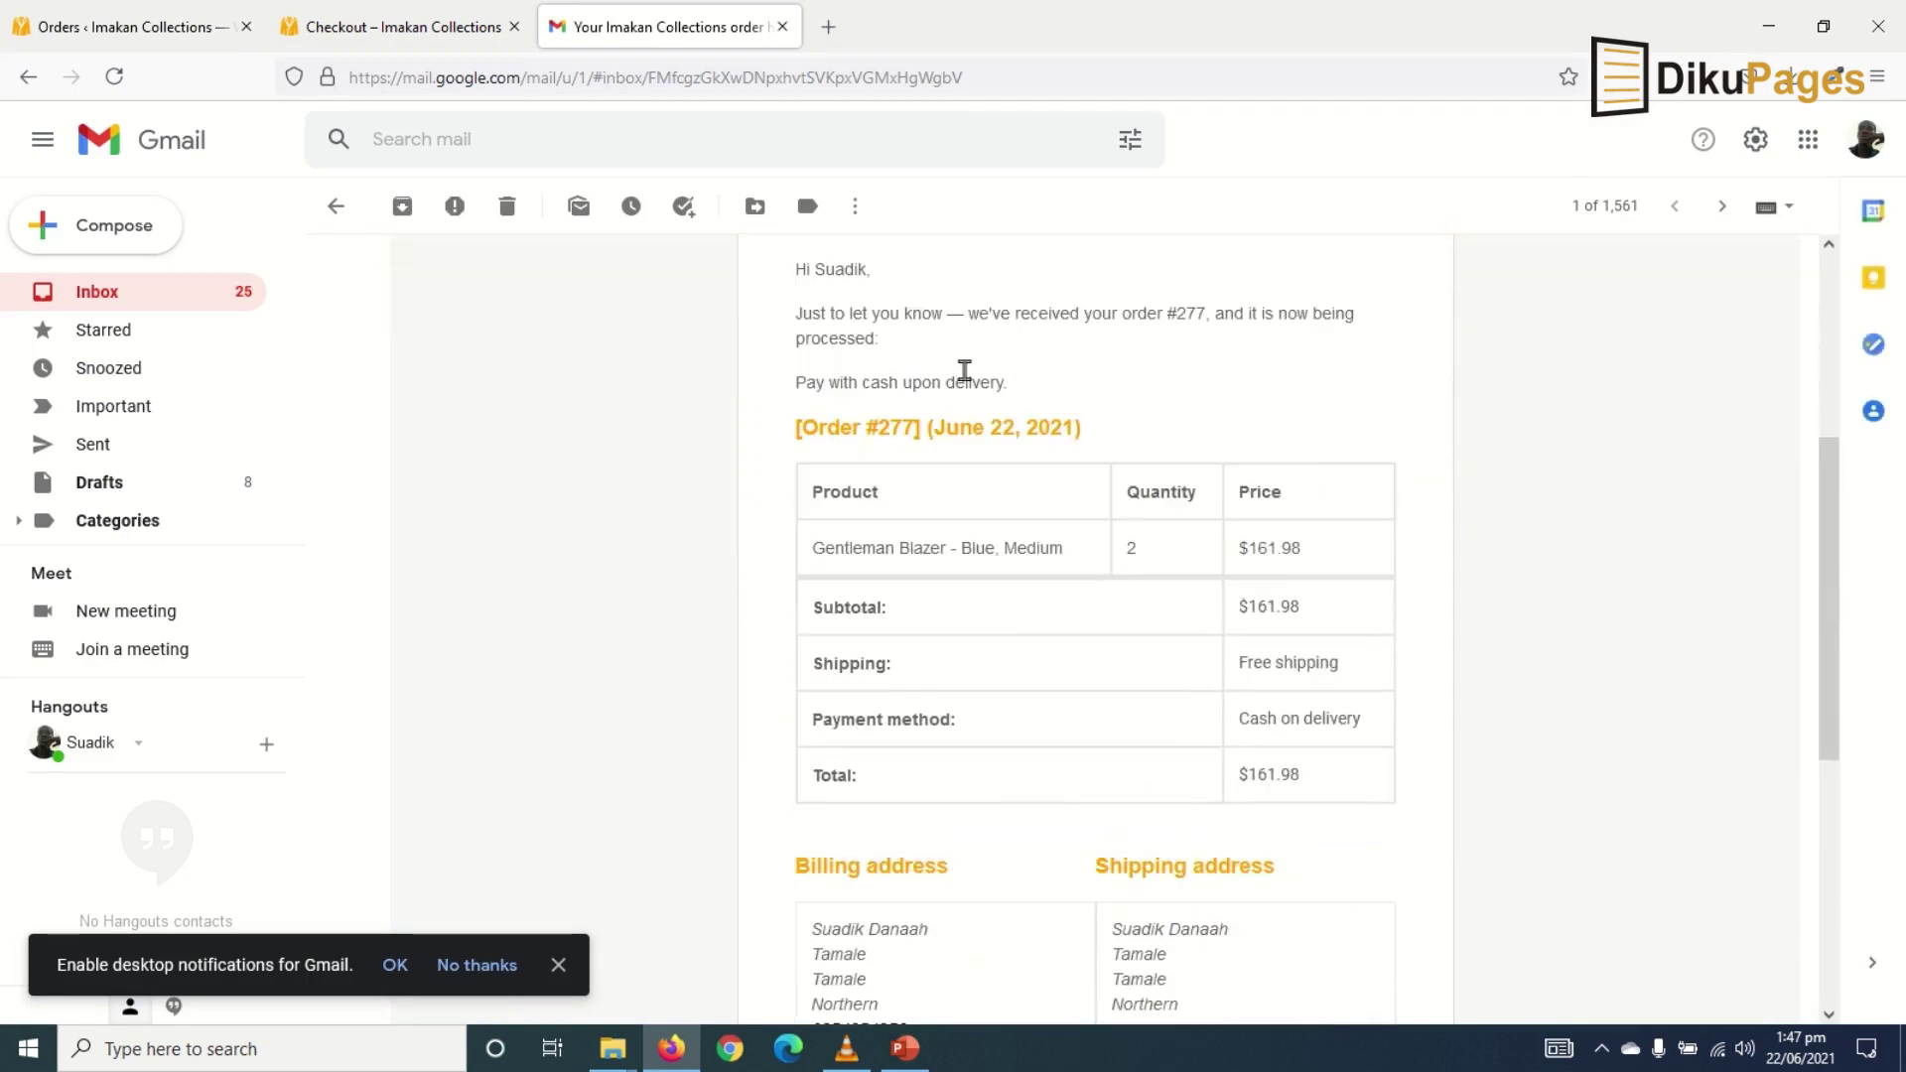
scroll(1072, 695, up, 3)
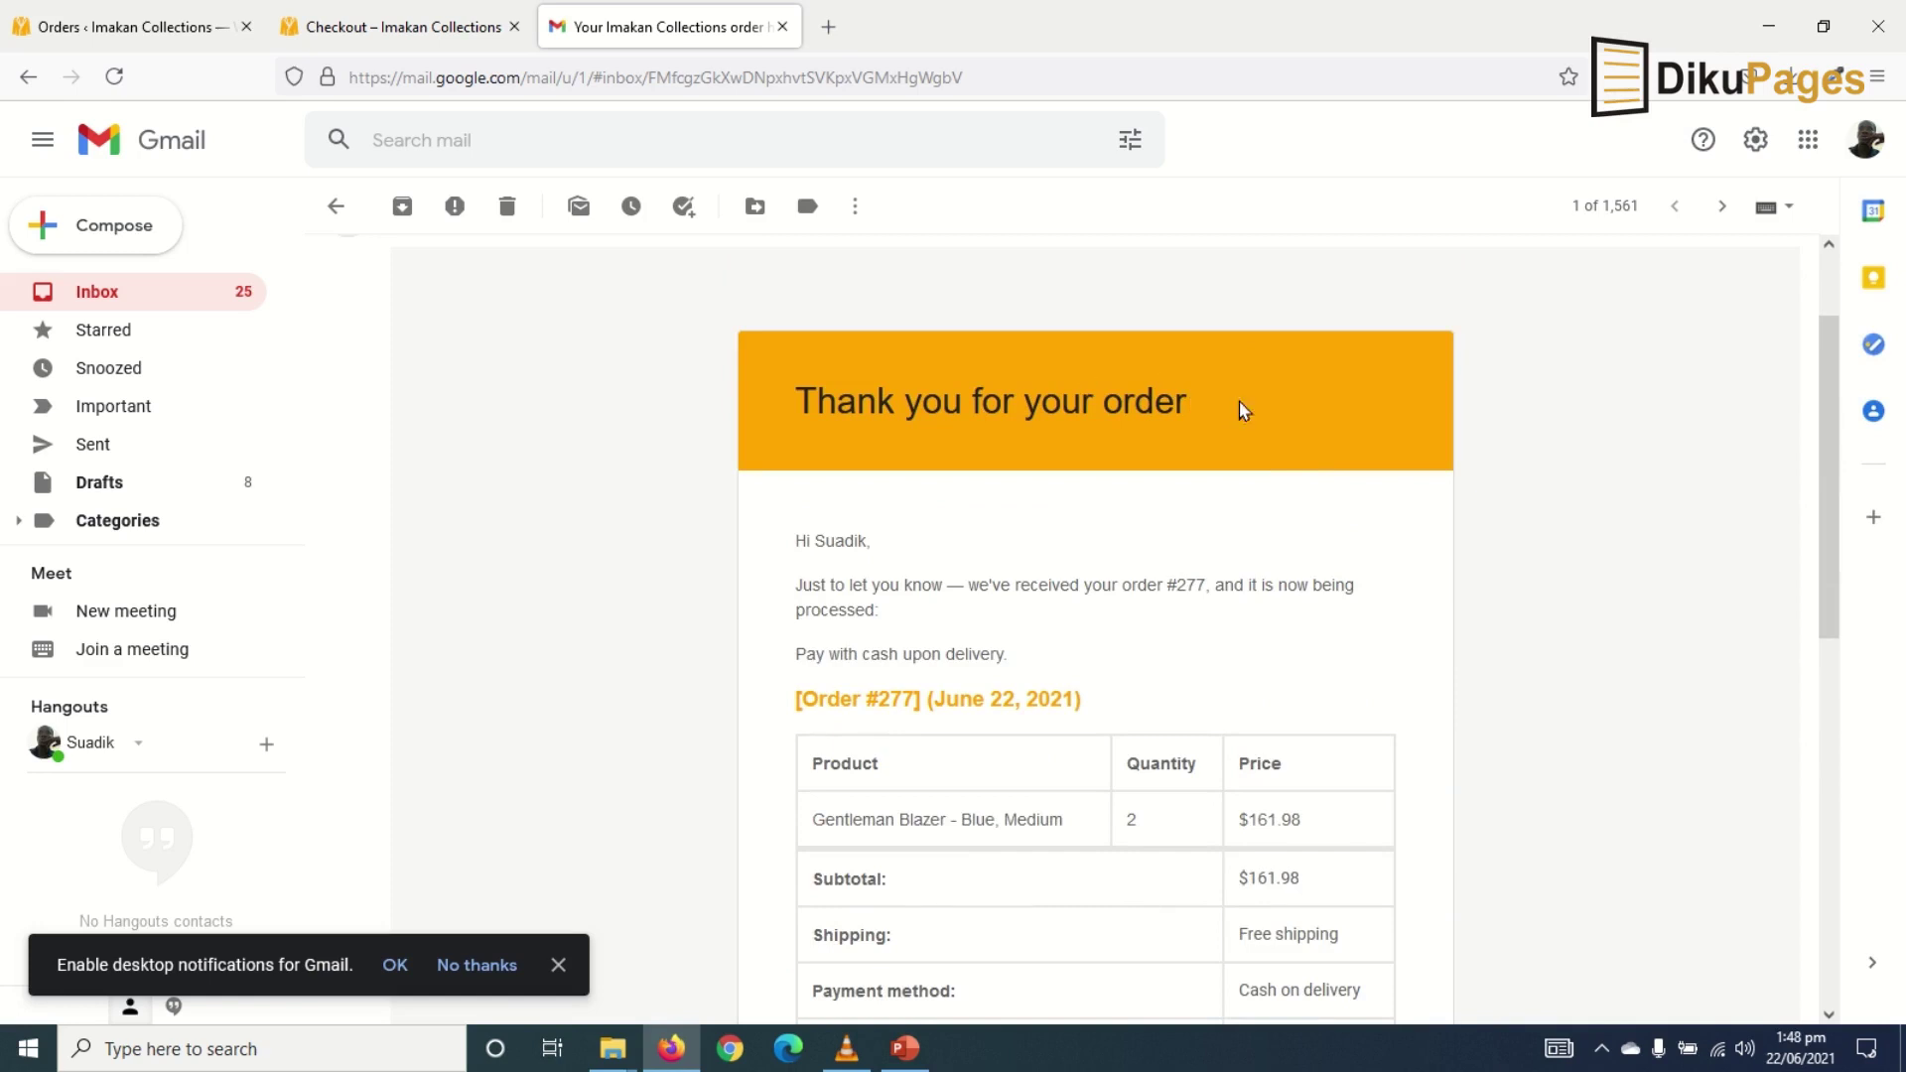
scroll(1181, 382, down, 5)
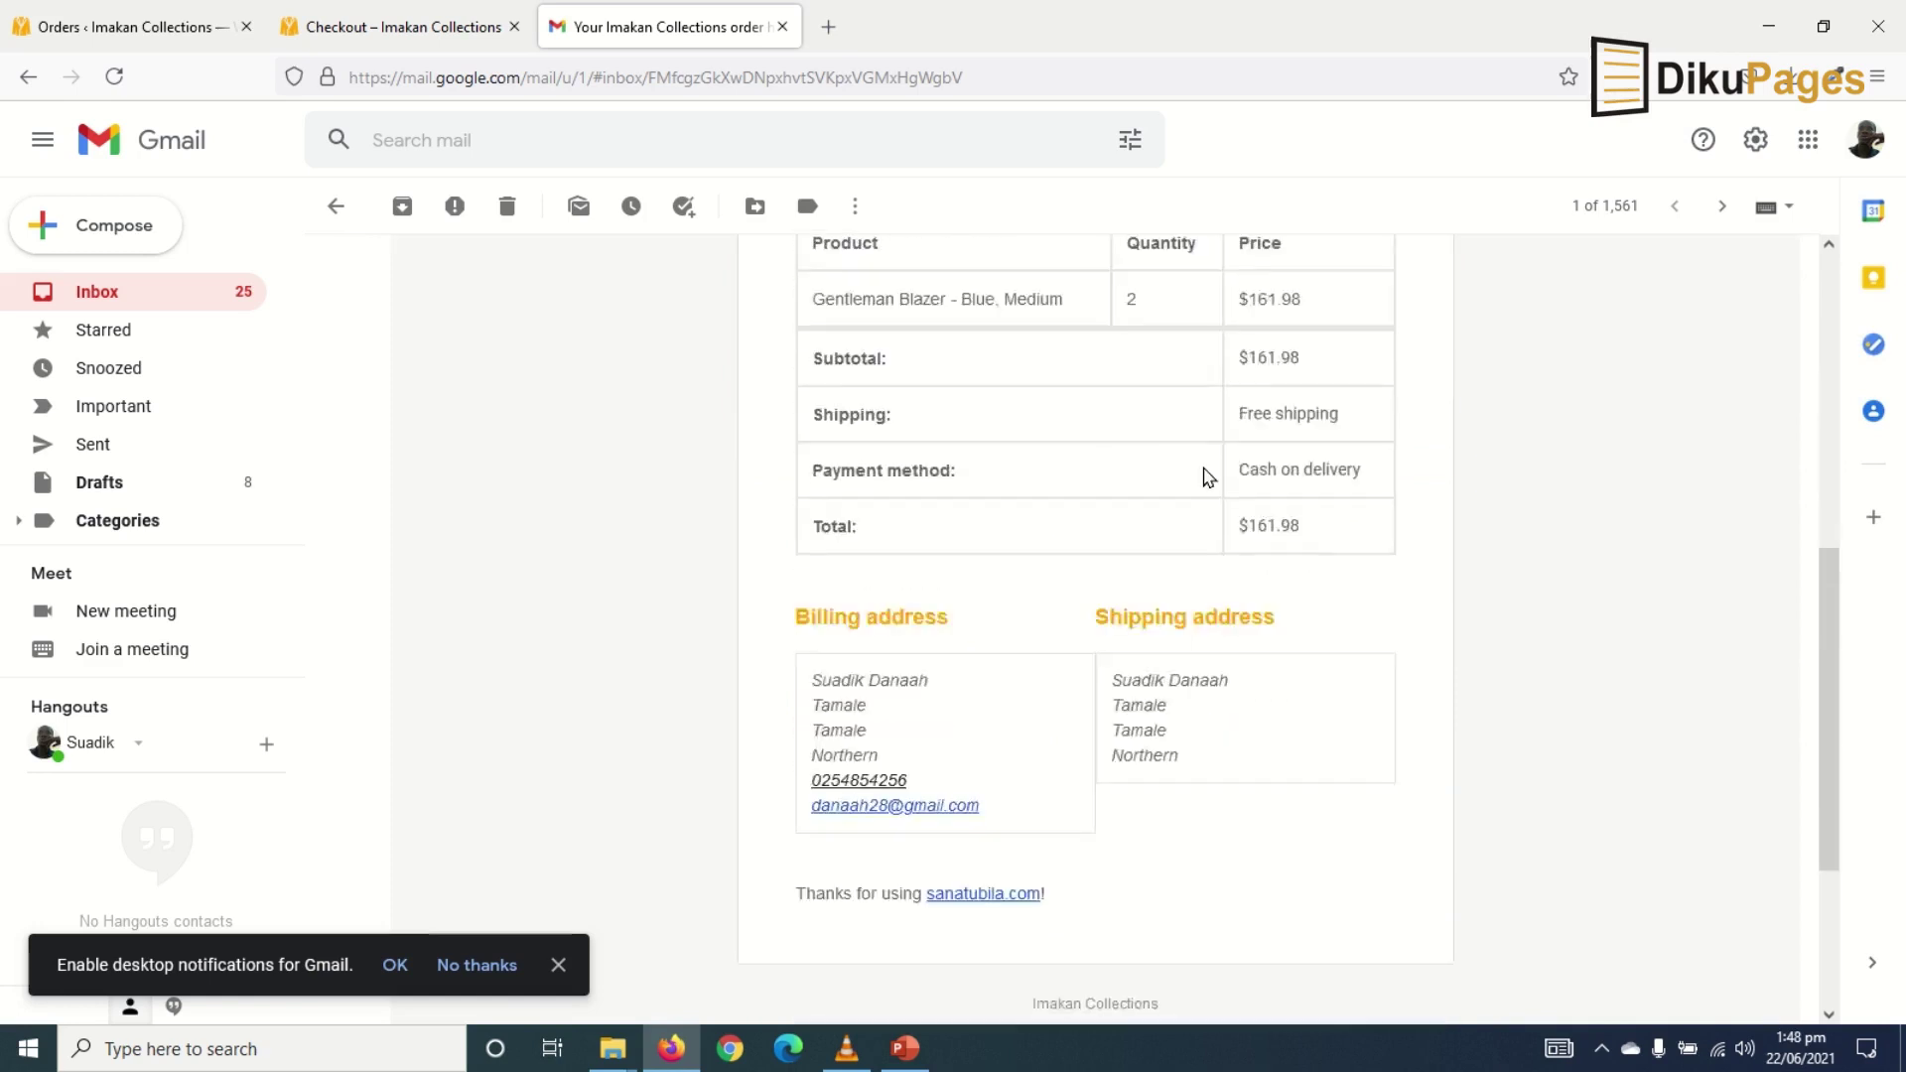
scroll(1207, 477, down, 3)
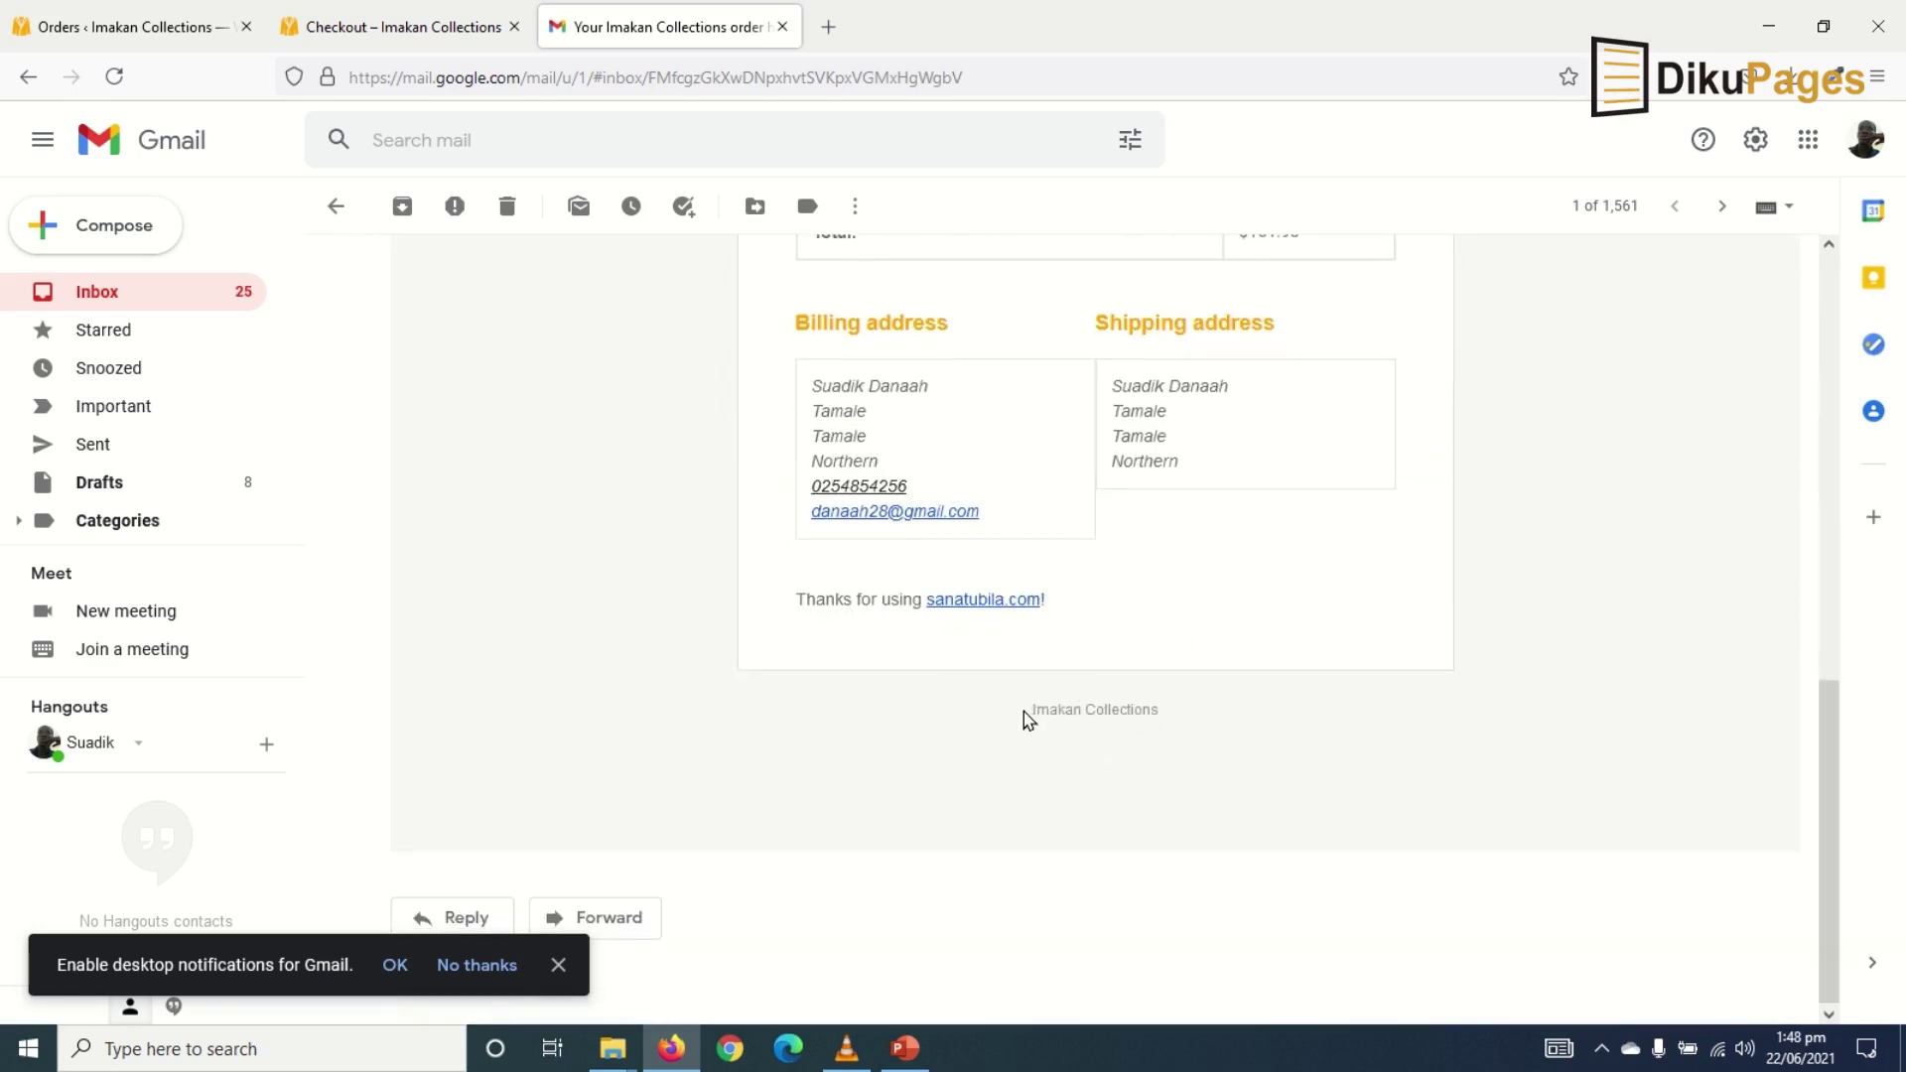
drag(1023, 712, 1171, 713)
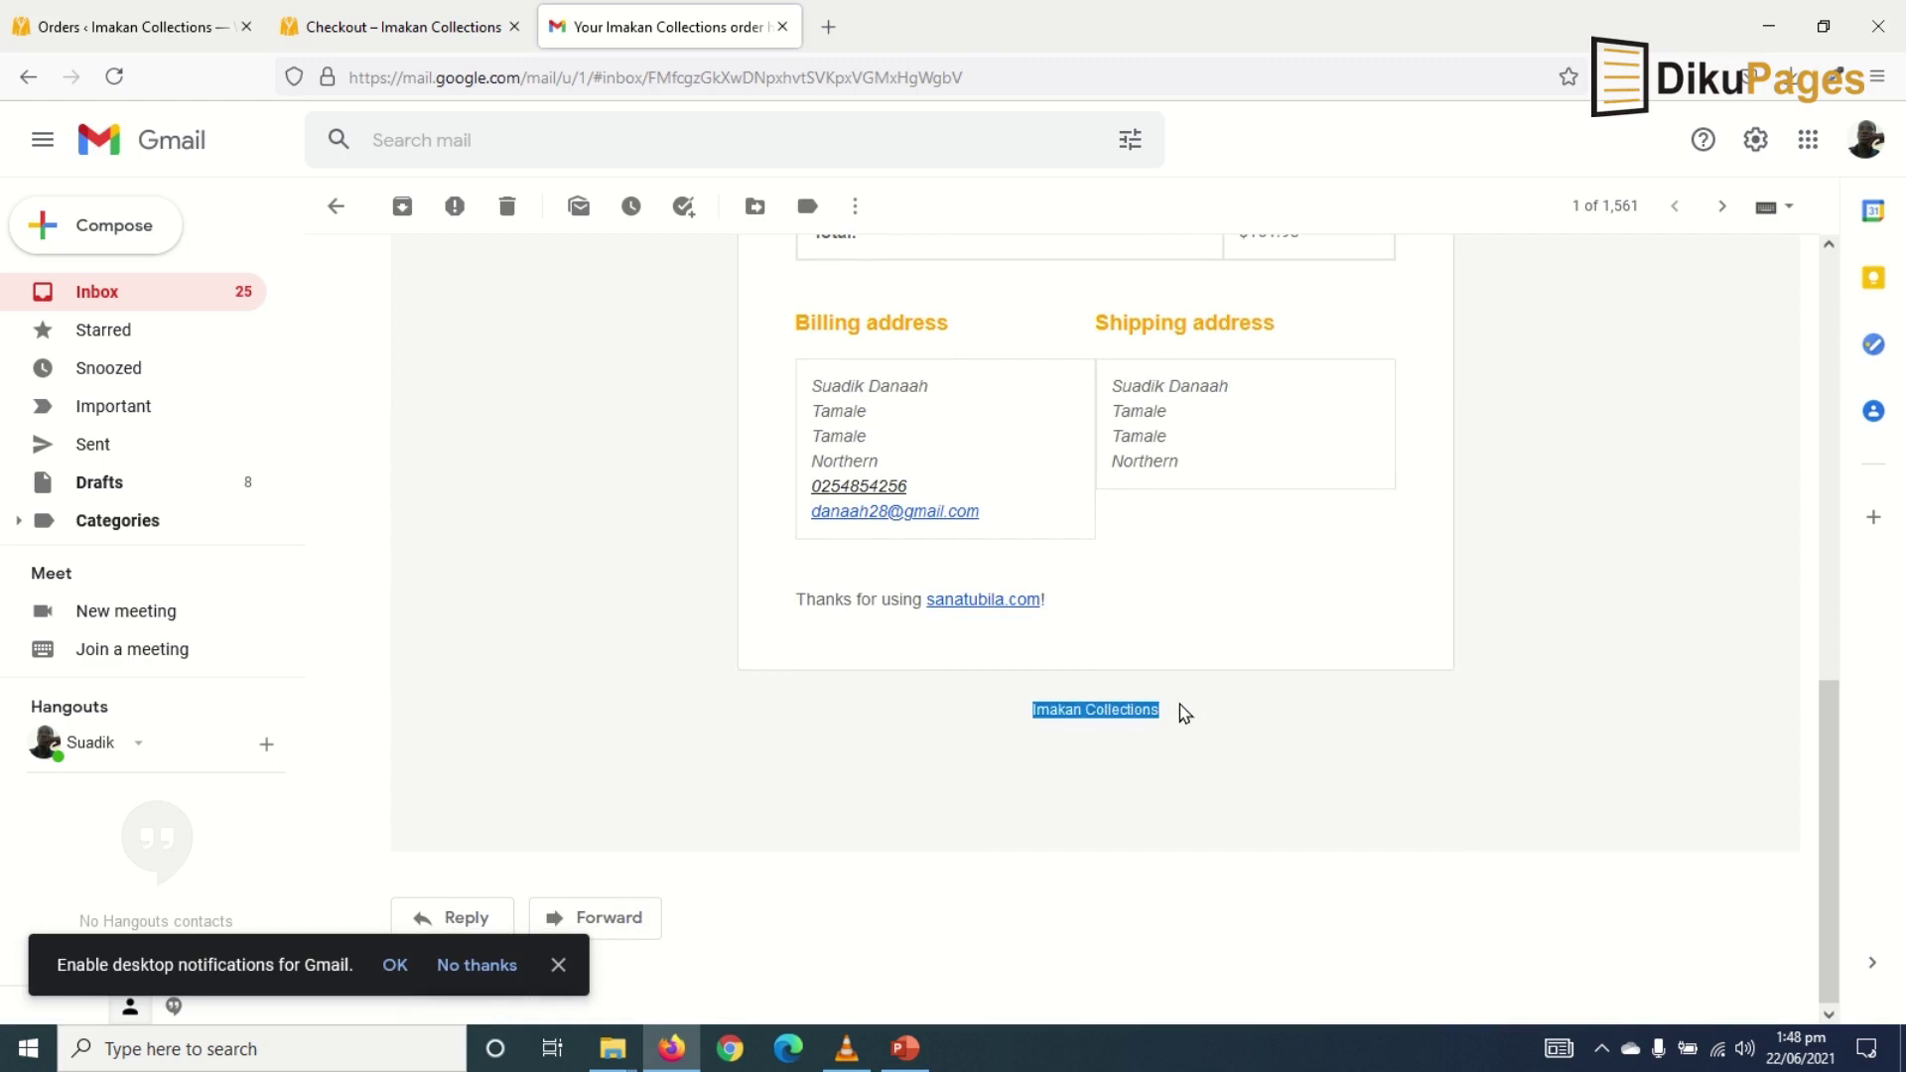
click(104, 30)
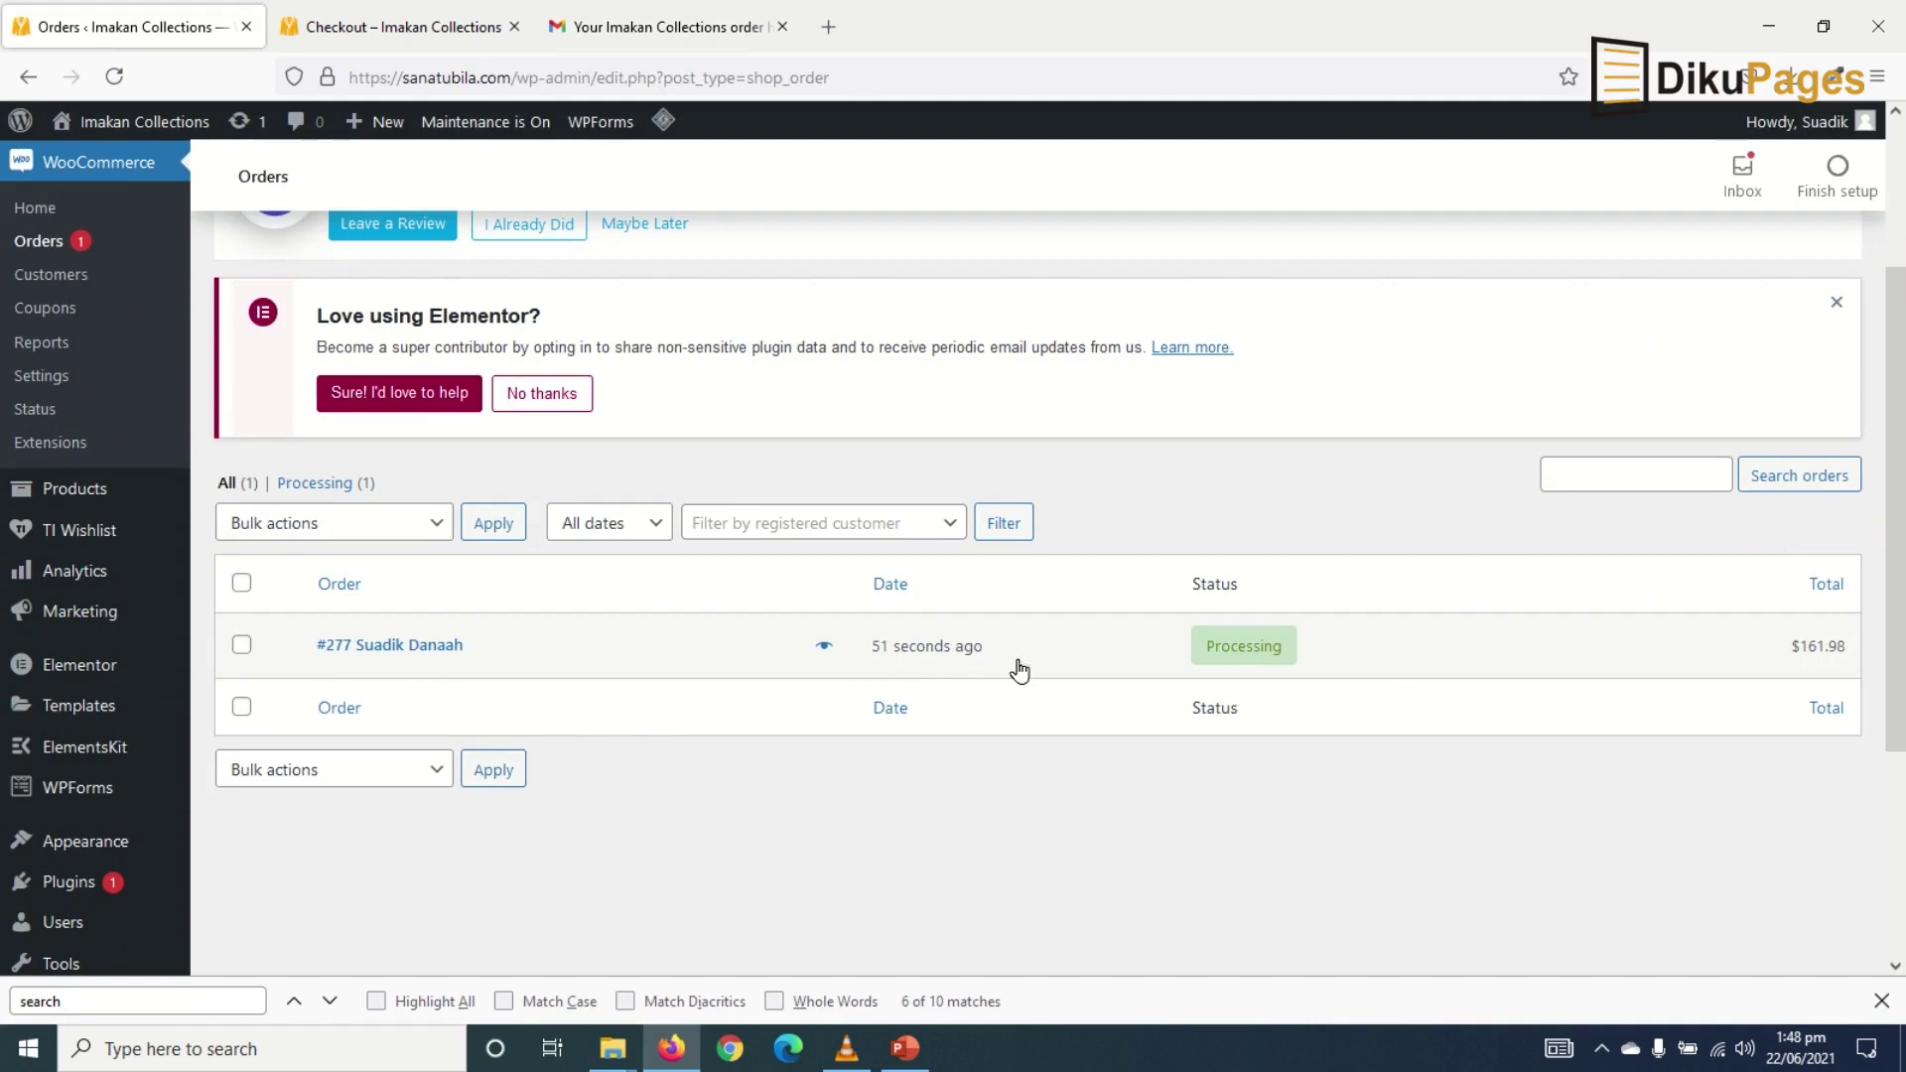
Open order #277 for editing and check its Pending-to-Processing order note
click(411, 647)
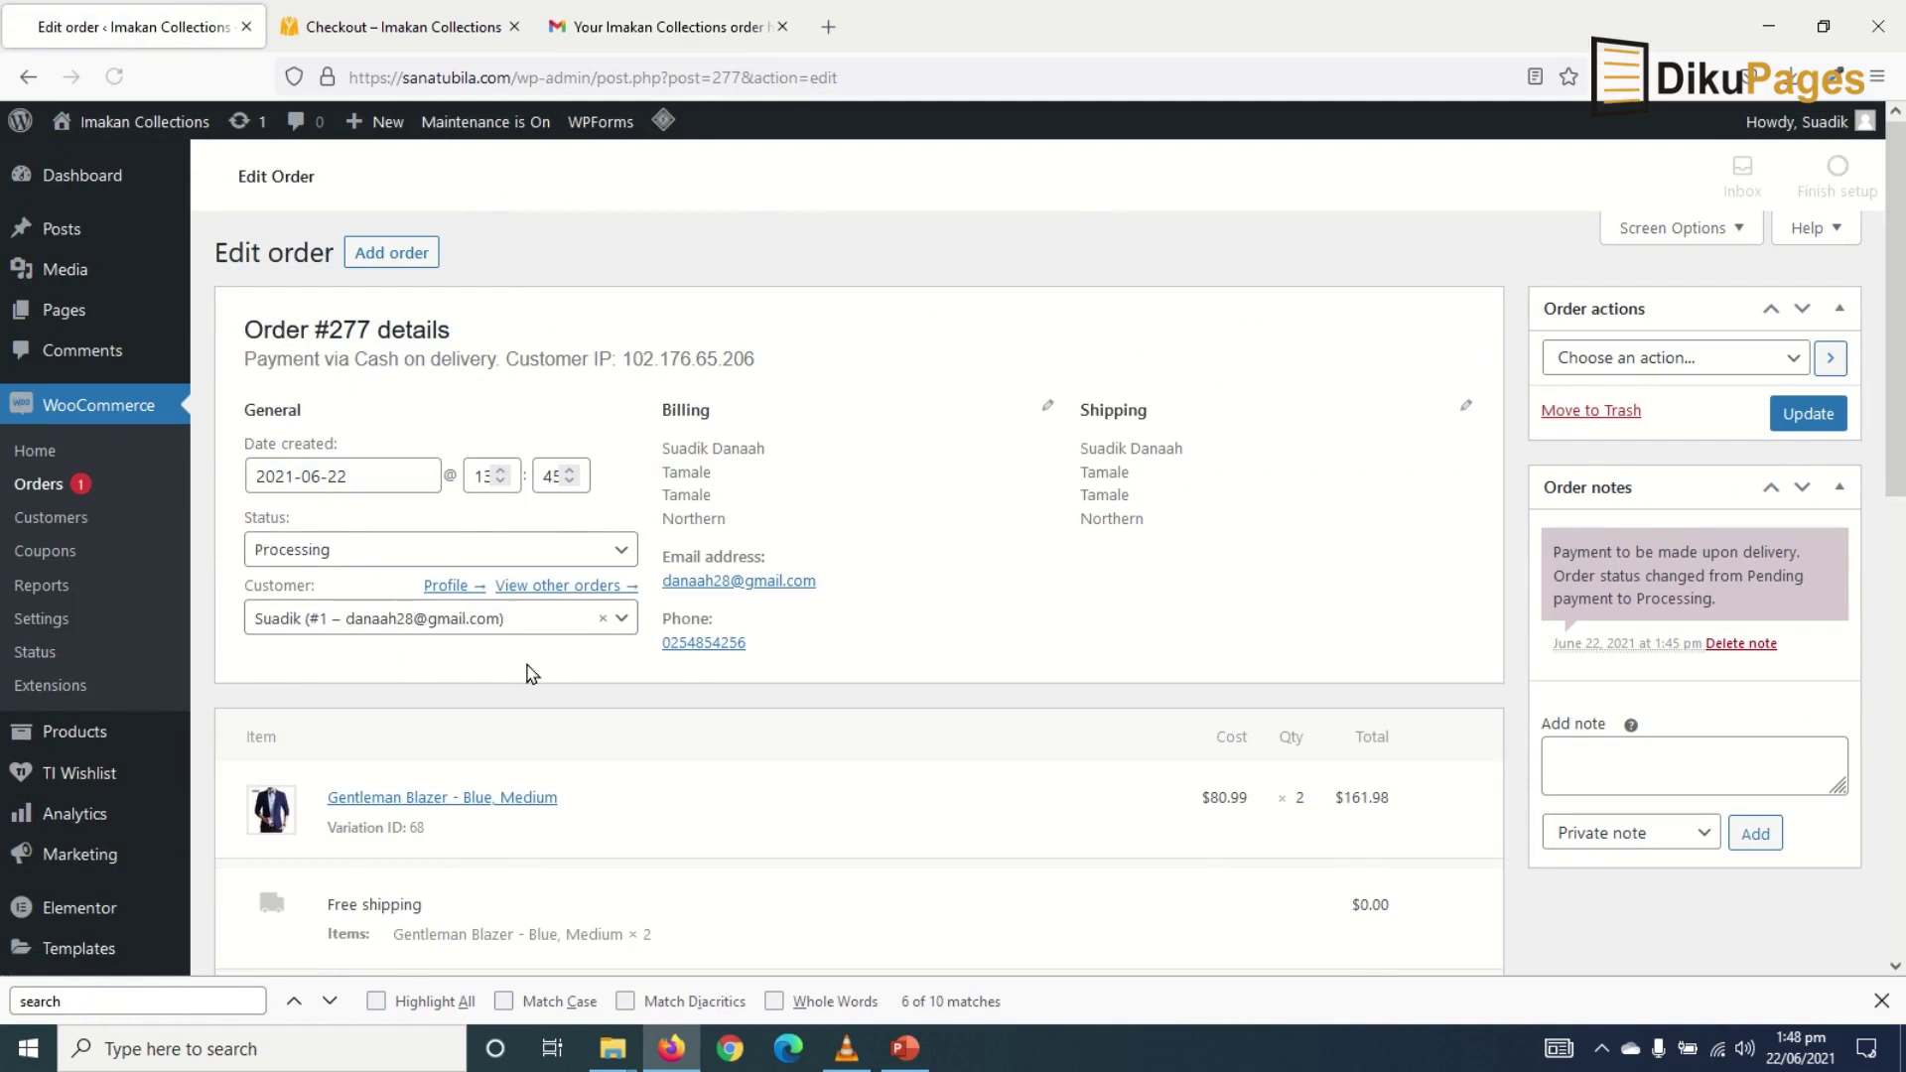
scroll(1091, 655, down, 1)
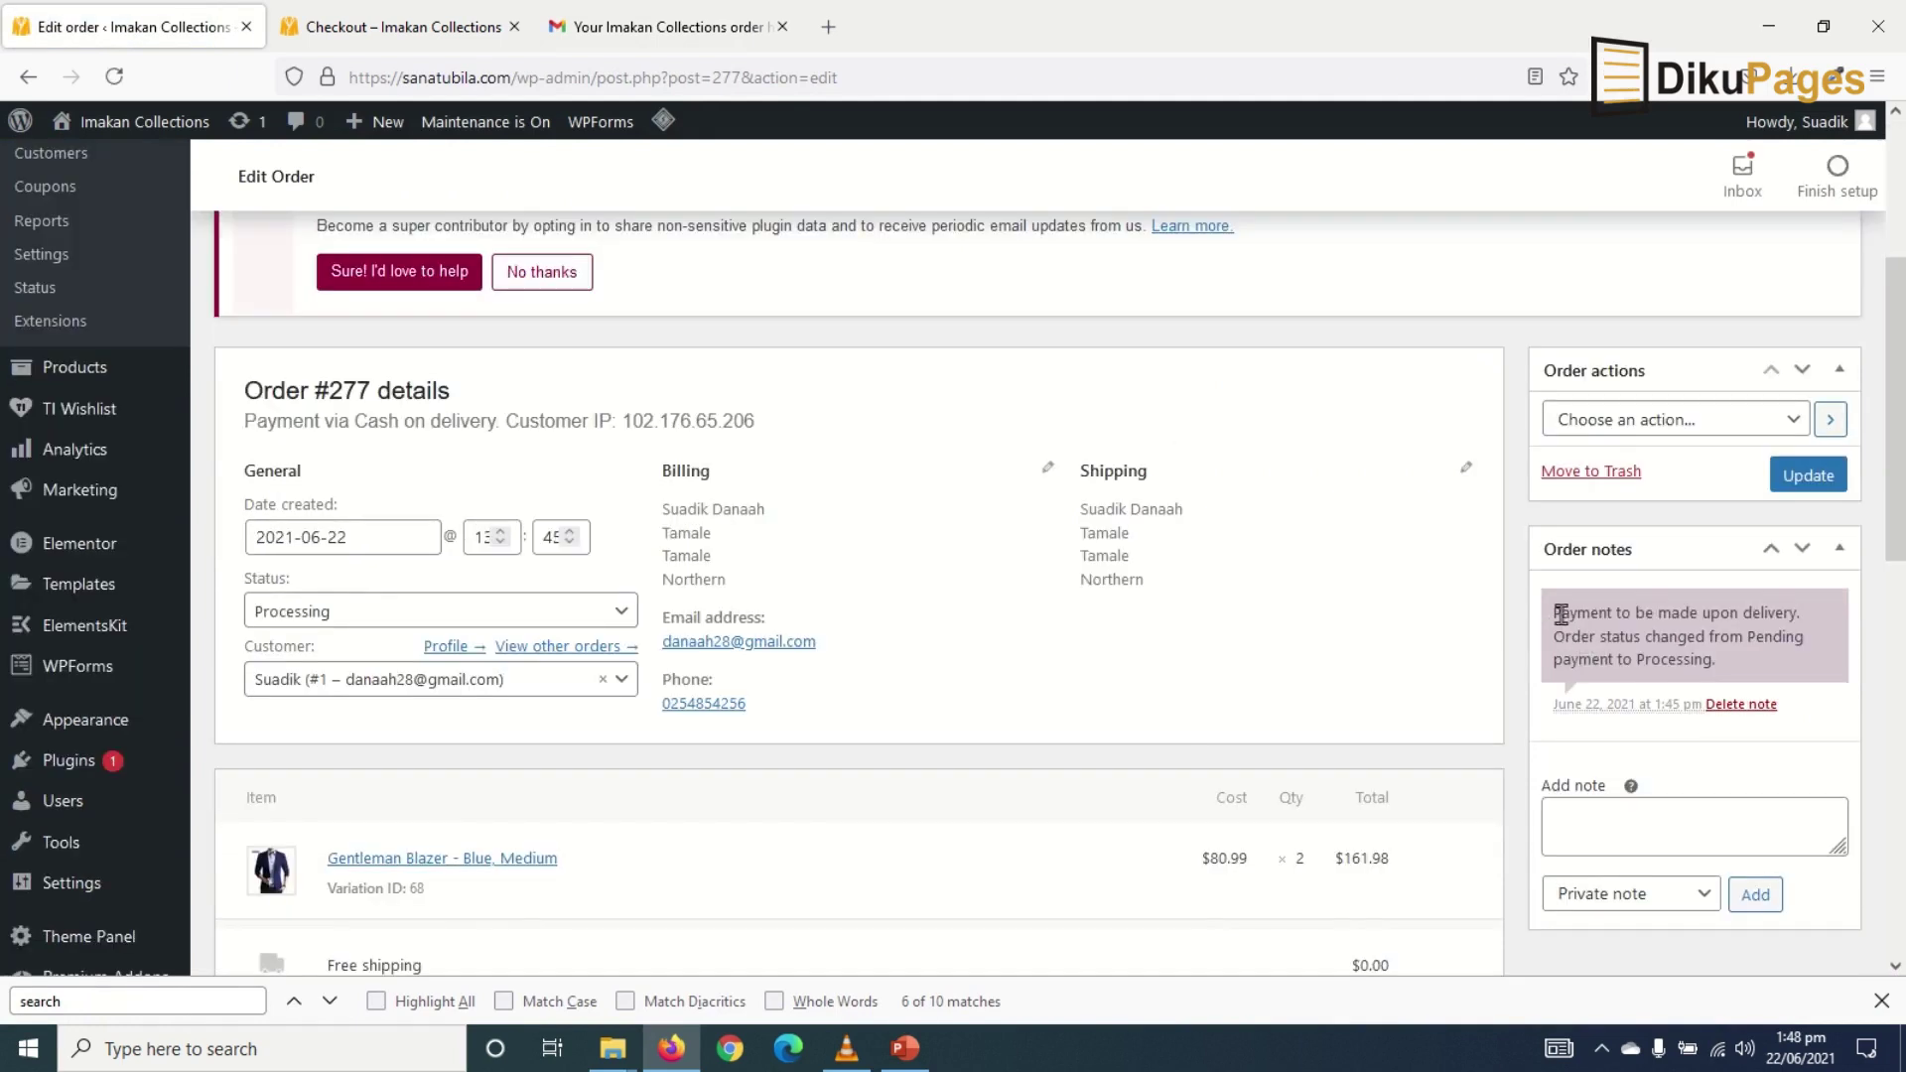
drag(1561, 615, 1769, 685)
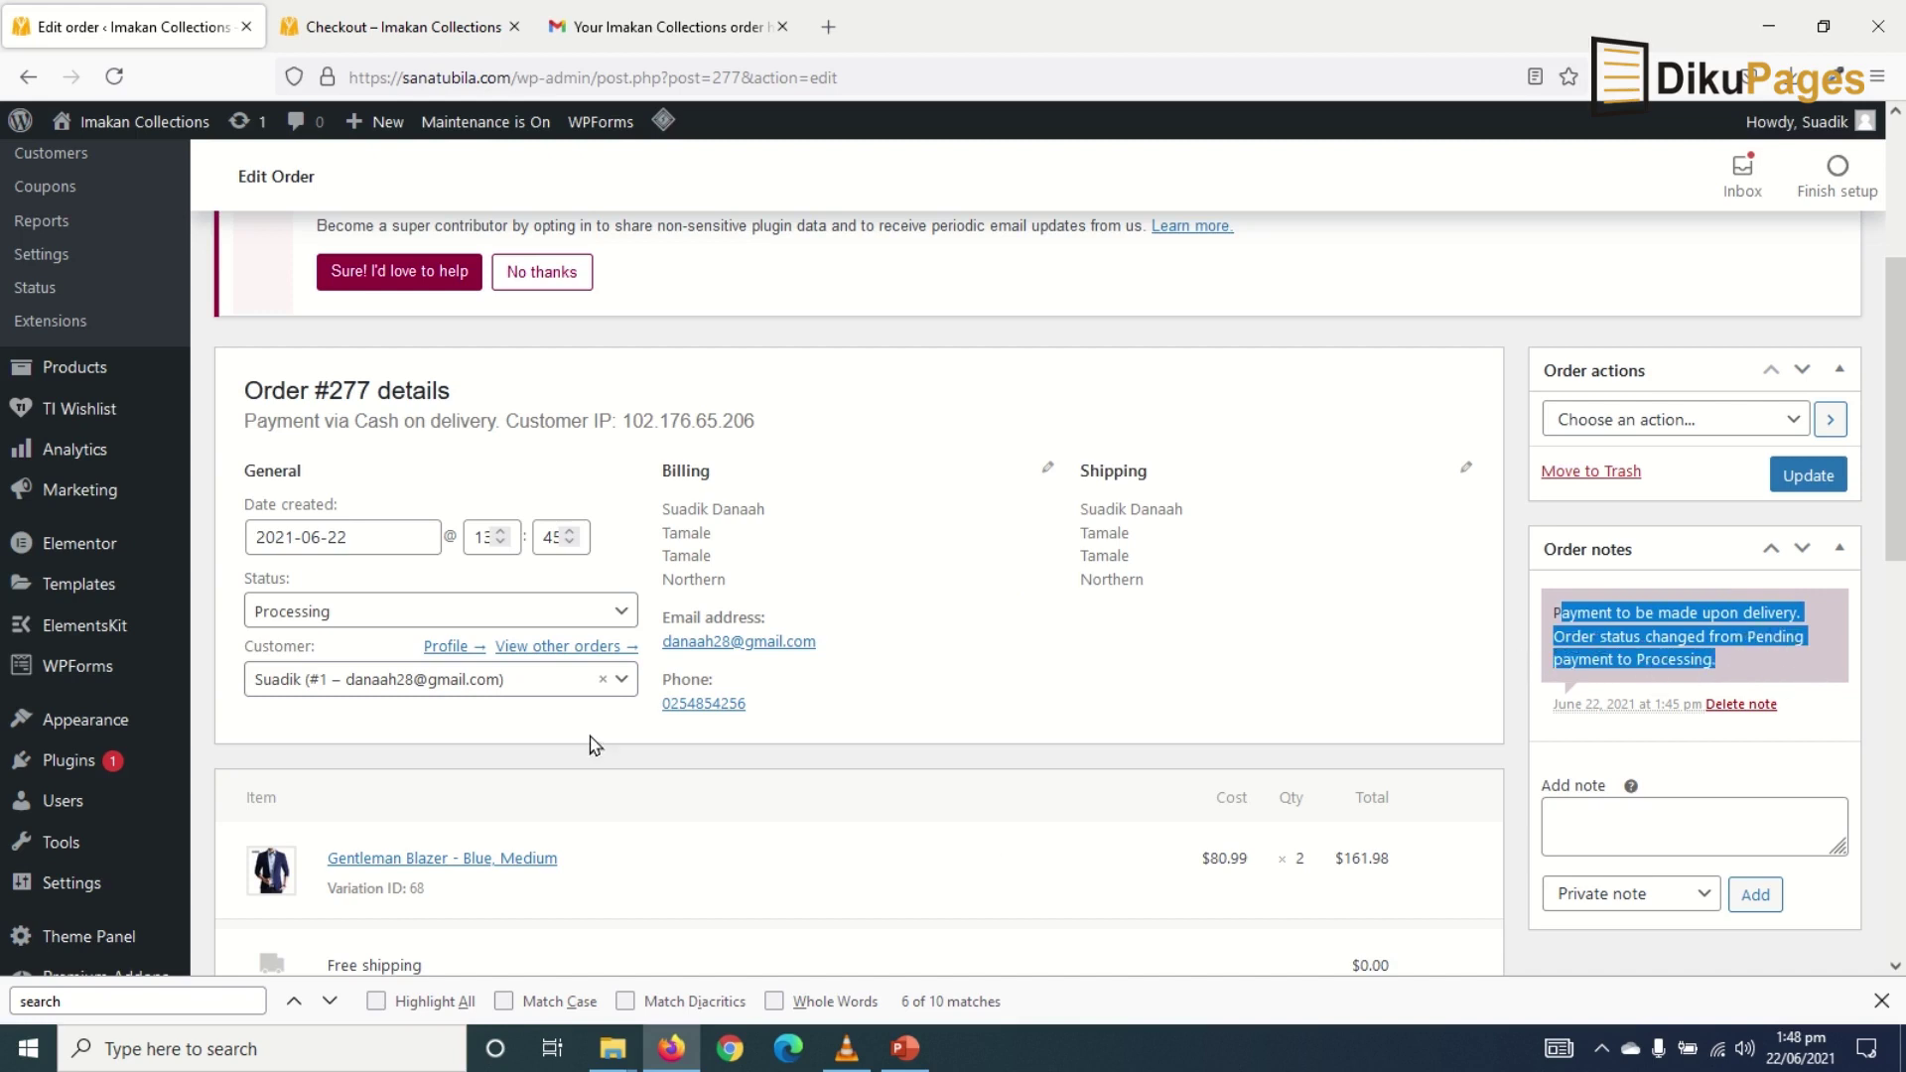
scroll(595, 740, down, 2)
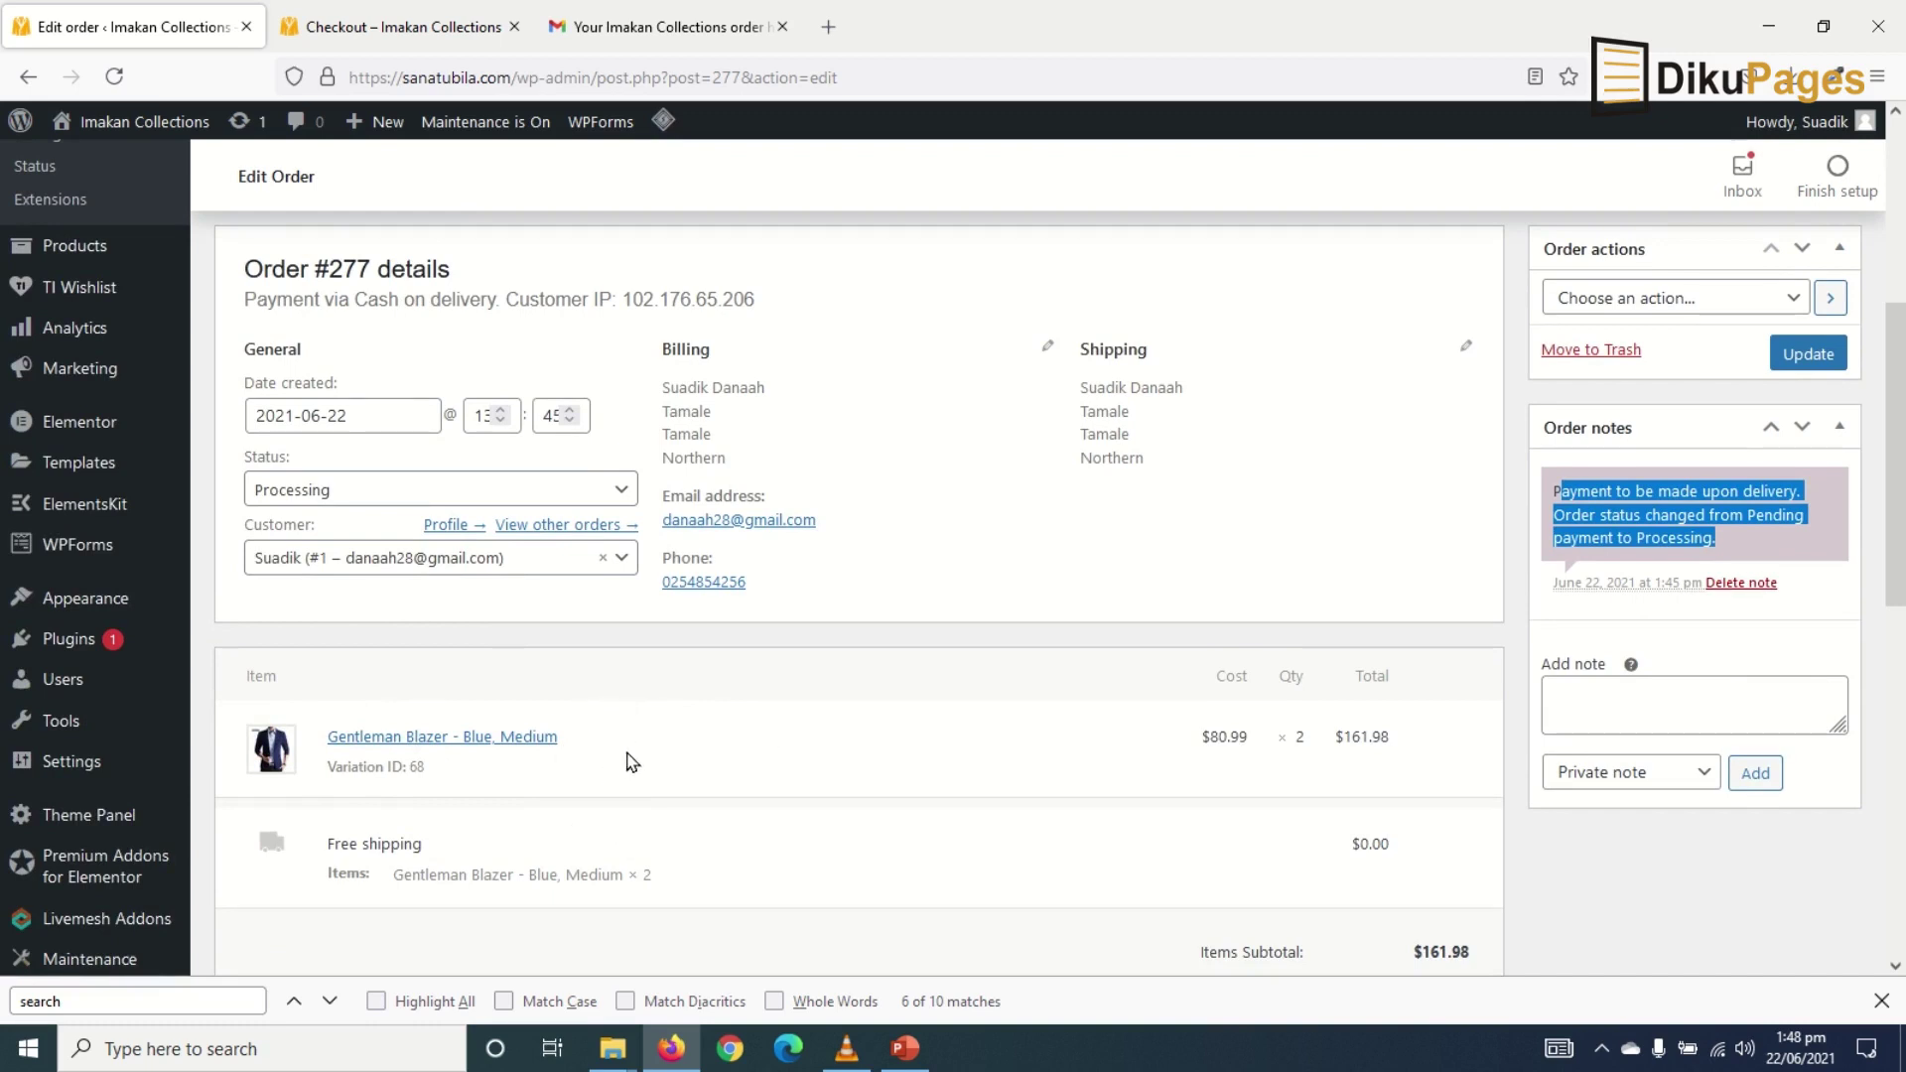
click(444, 487)
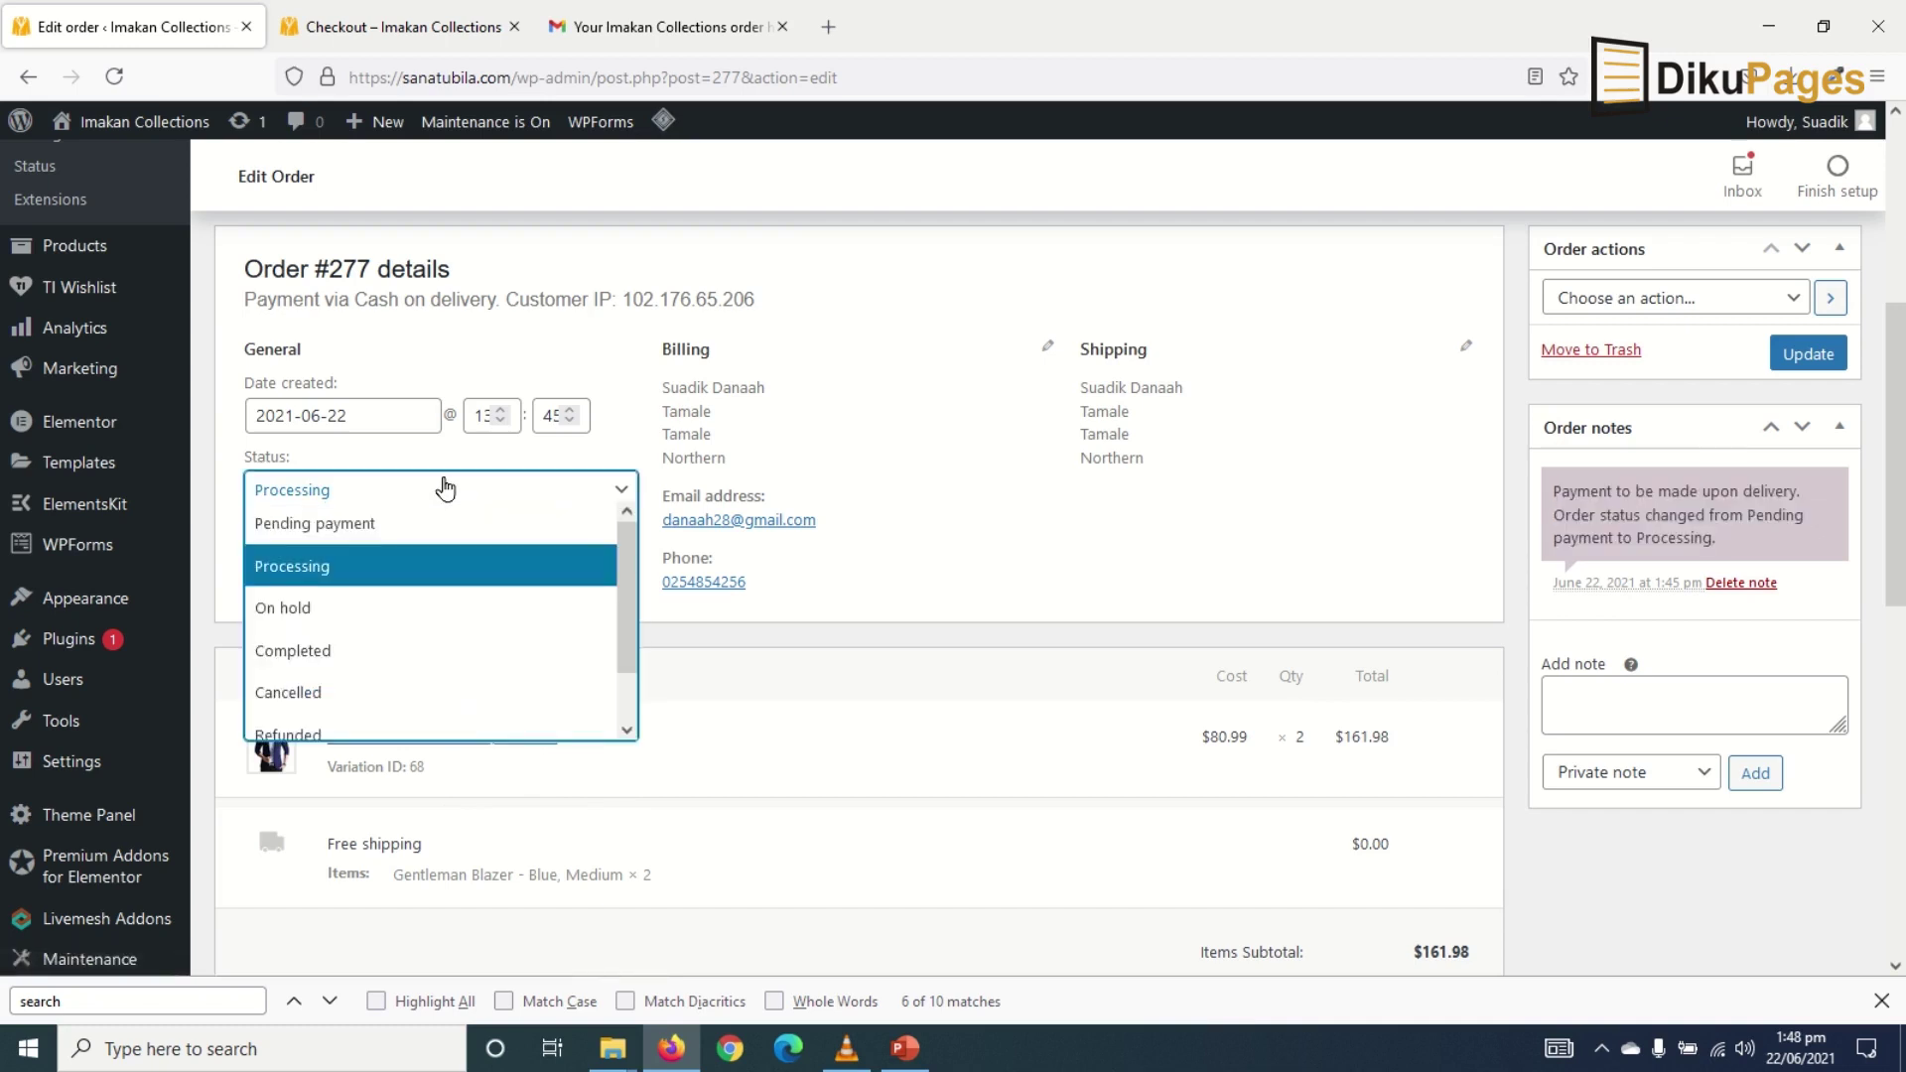
Set order #277's status to Completed and save it with Update
click(388, 660)
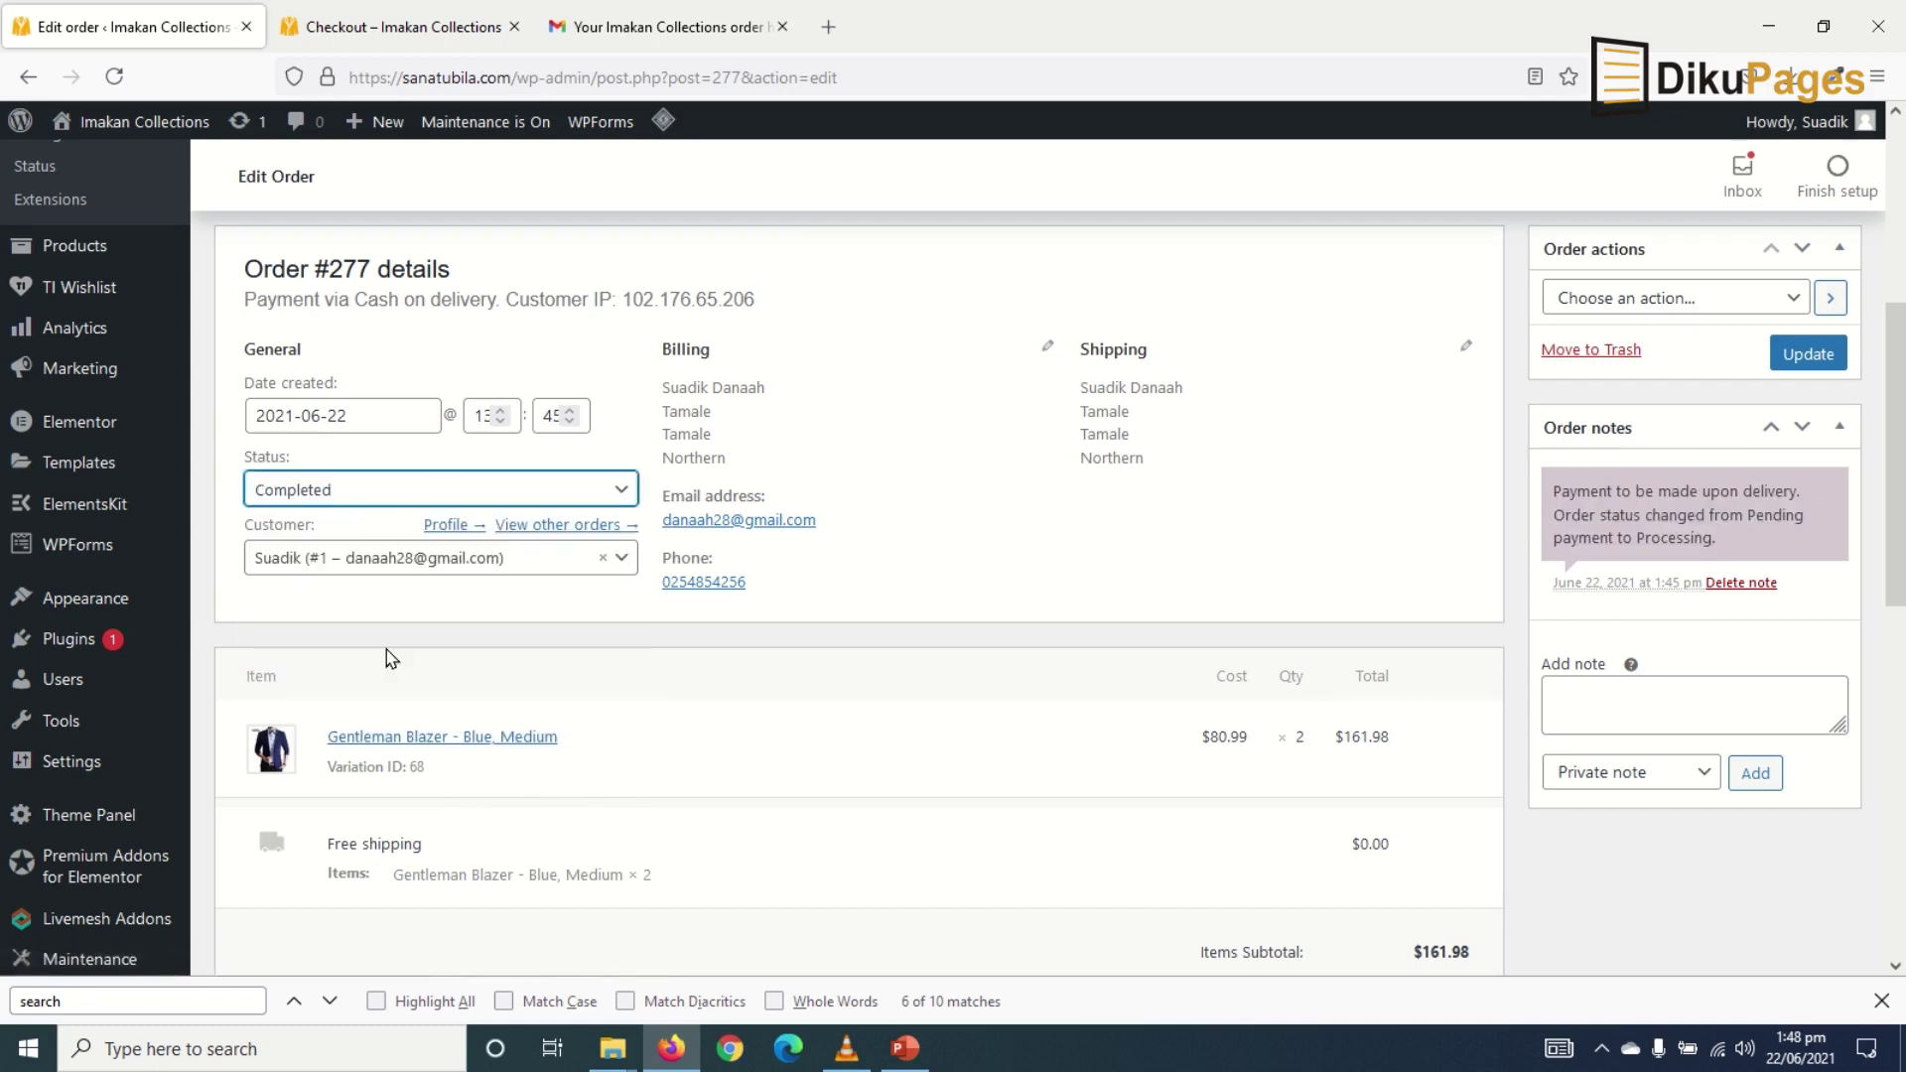
click(459, 490)
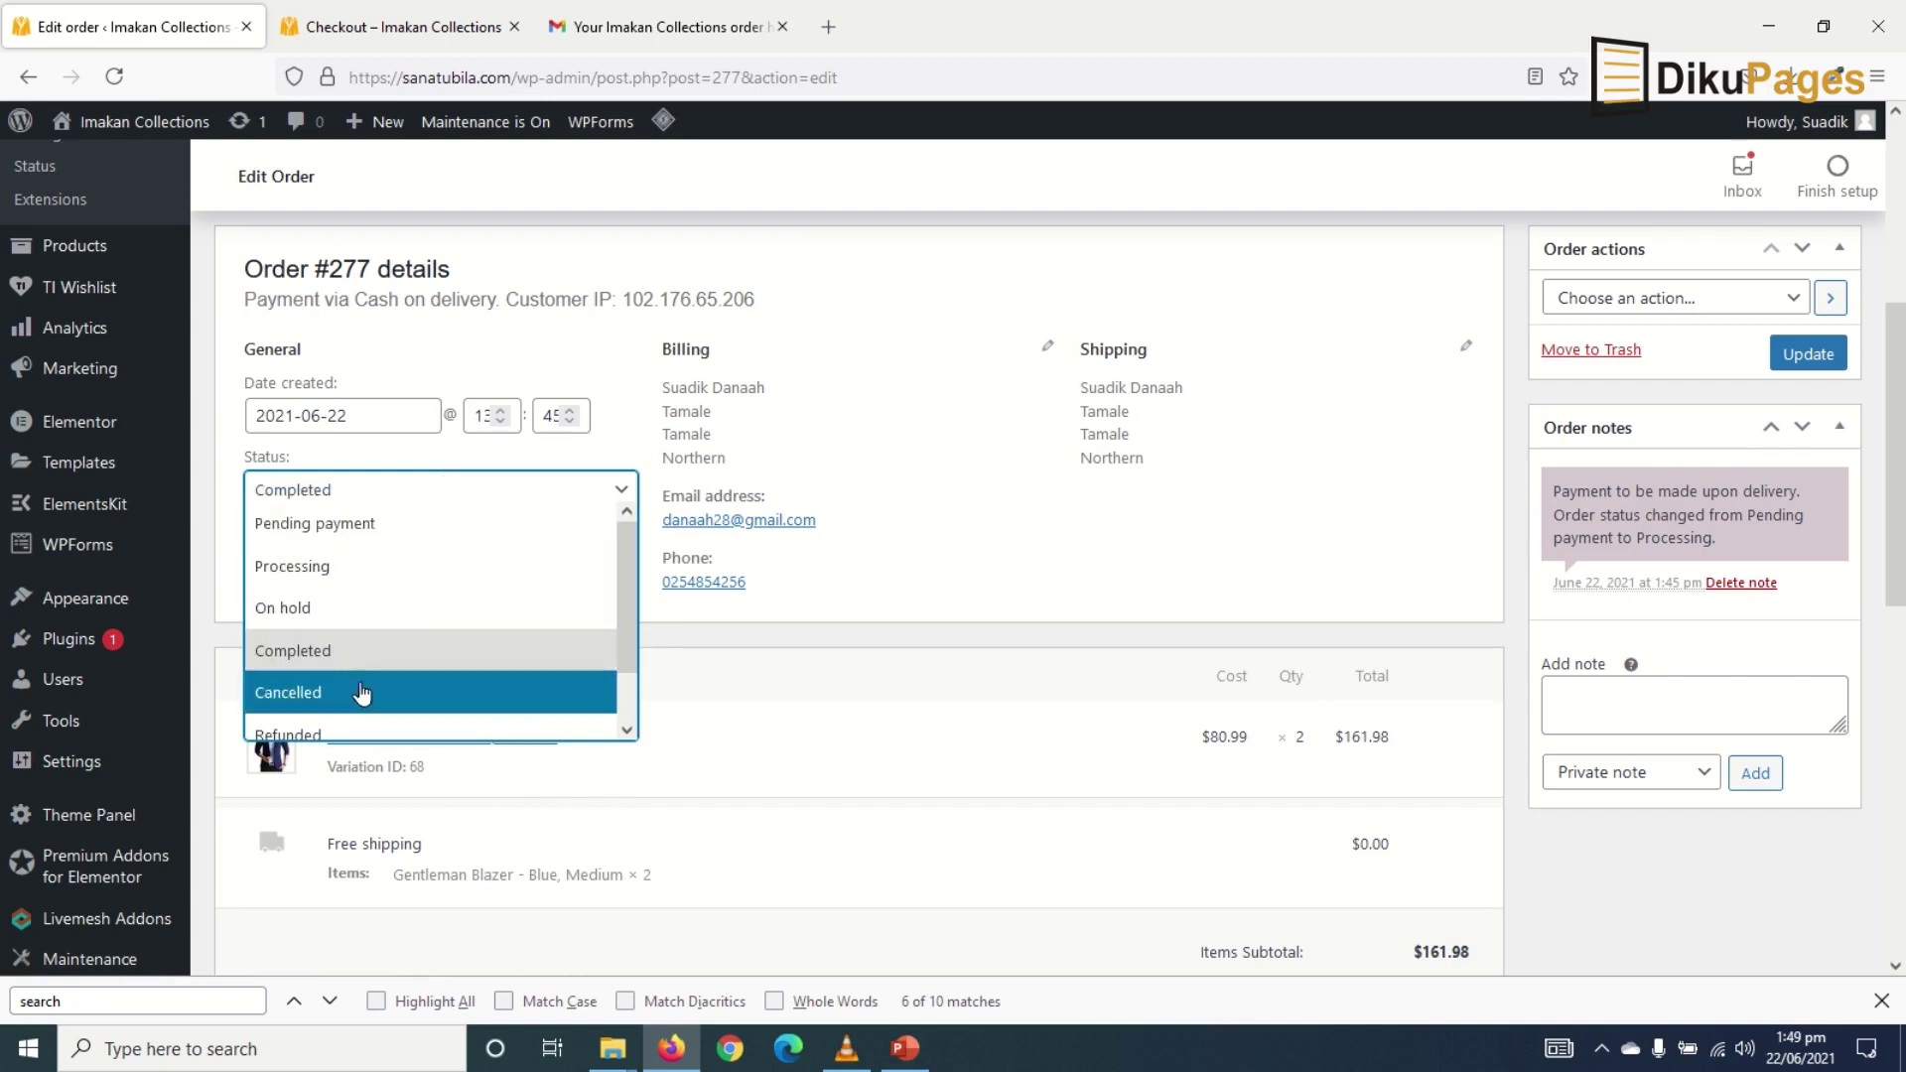
scroll(387, 705, down, 1)
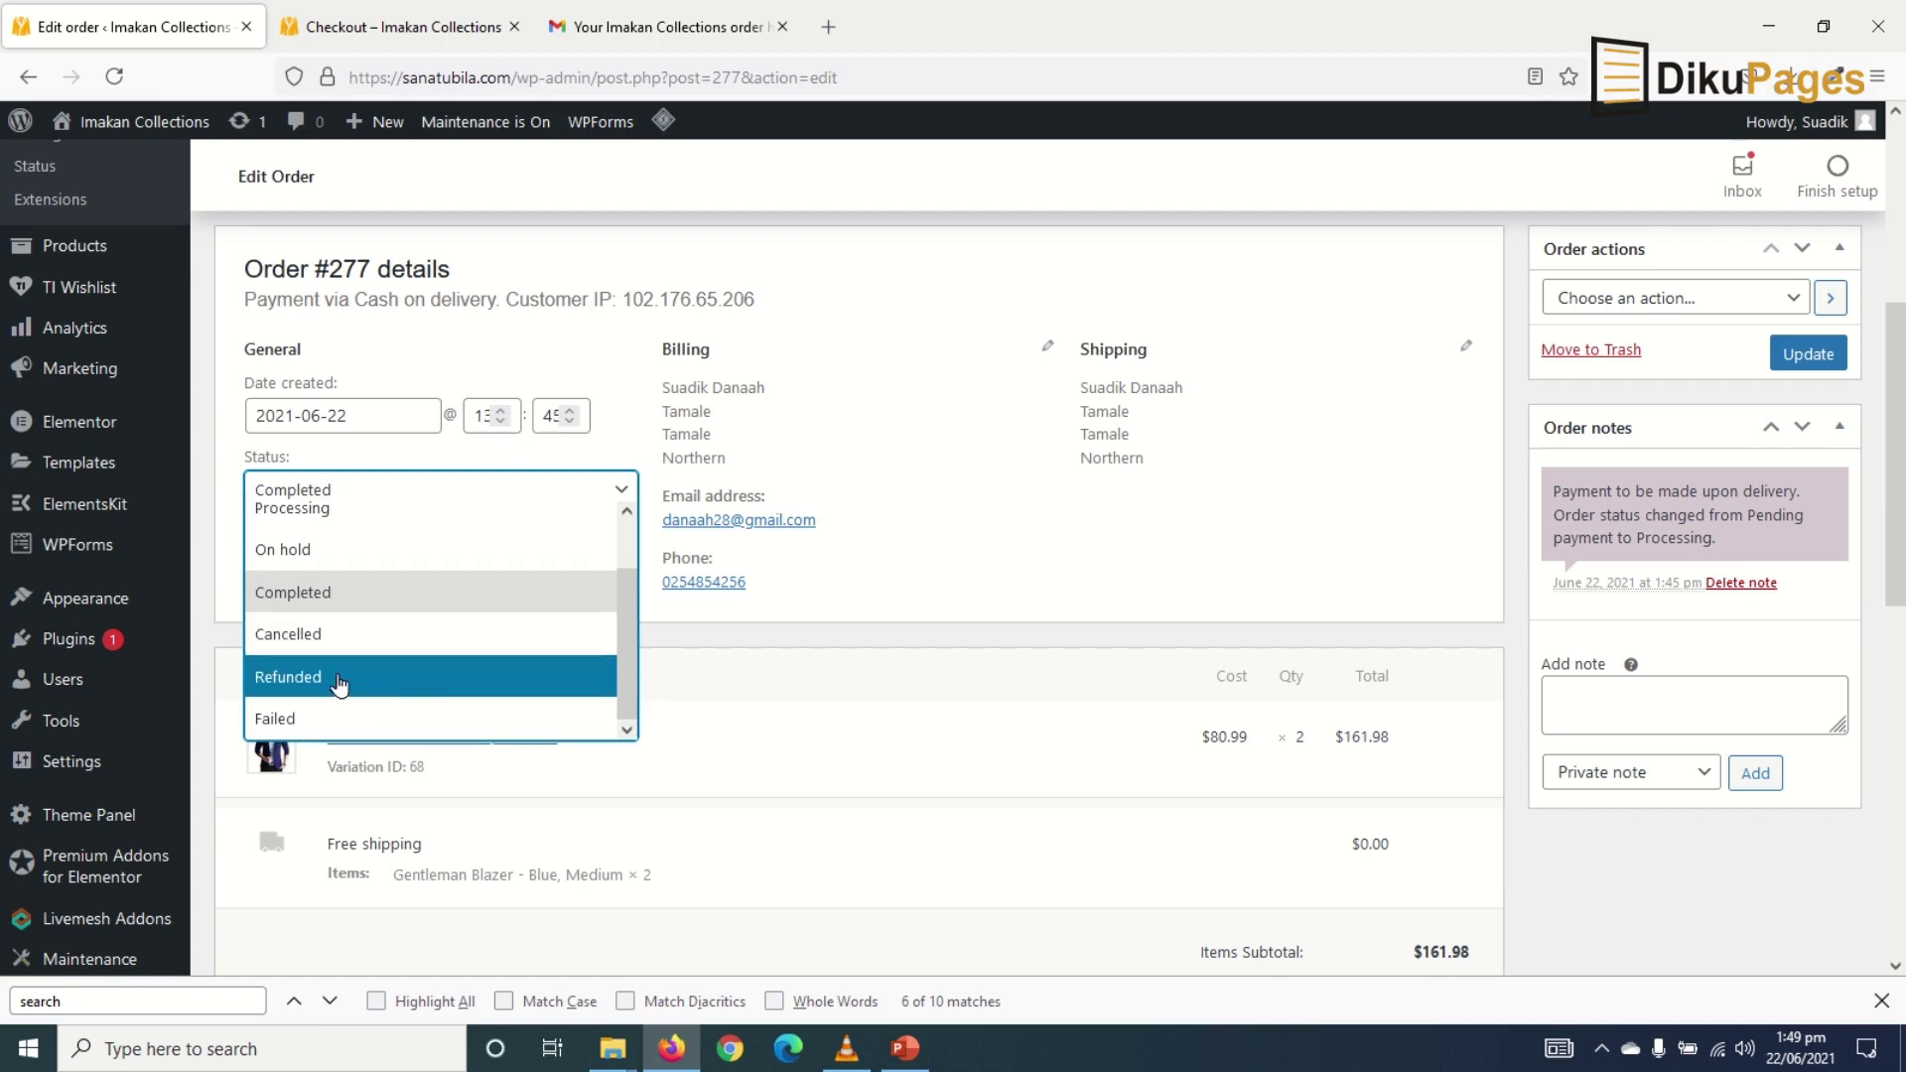
click(365, 594)
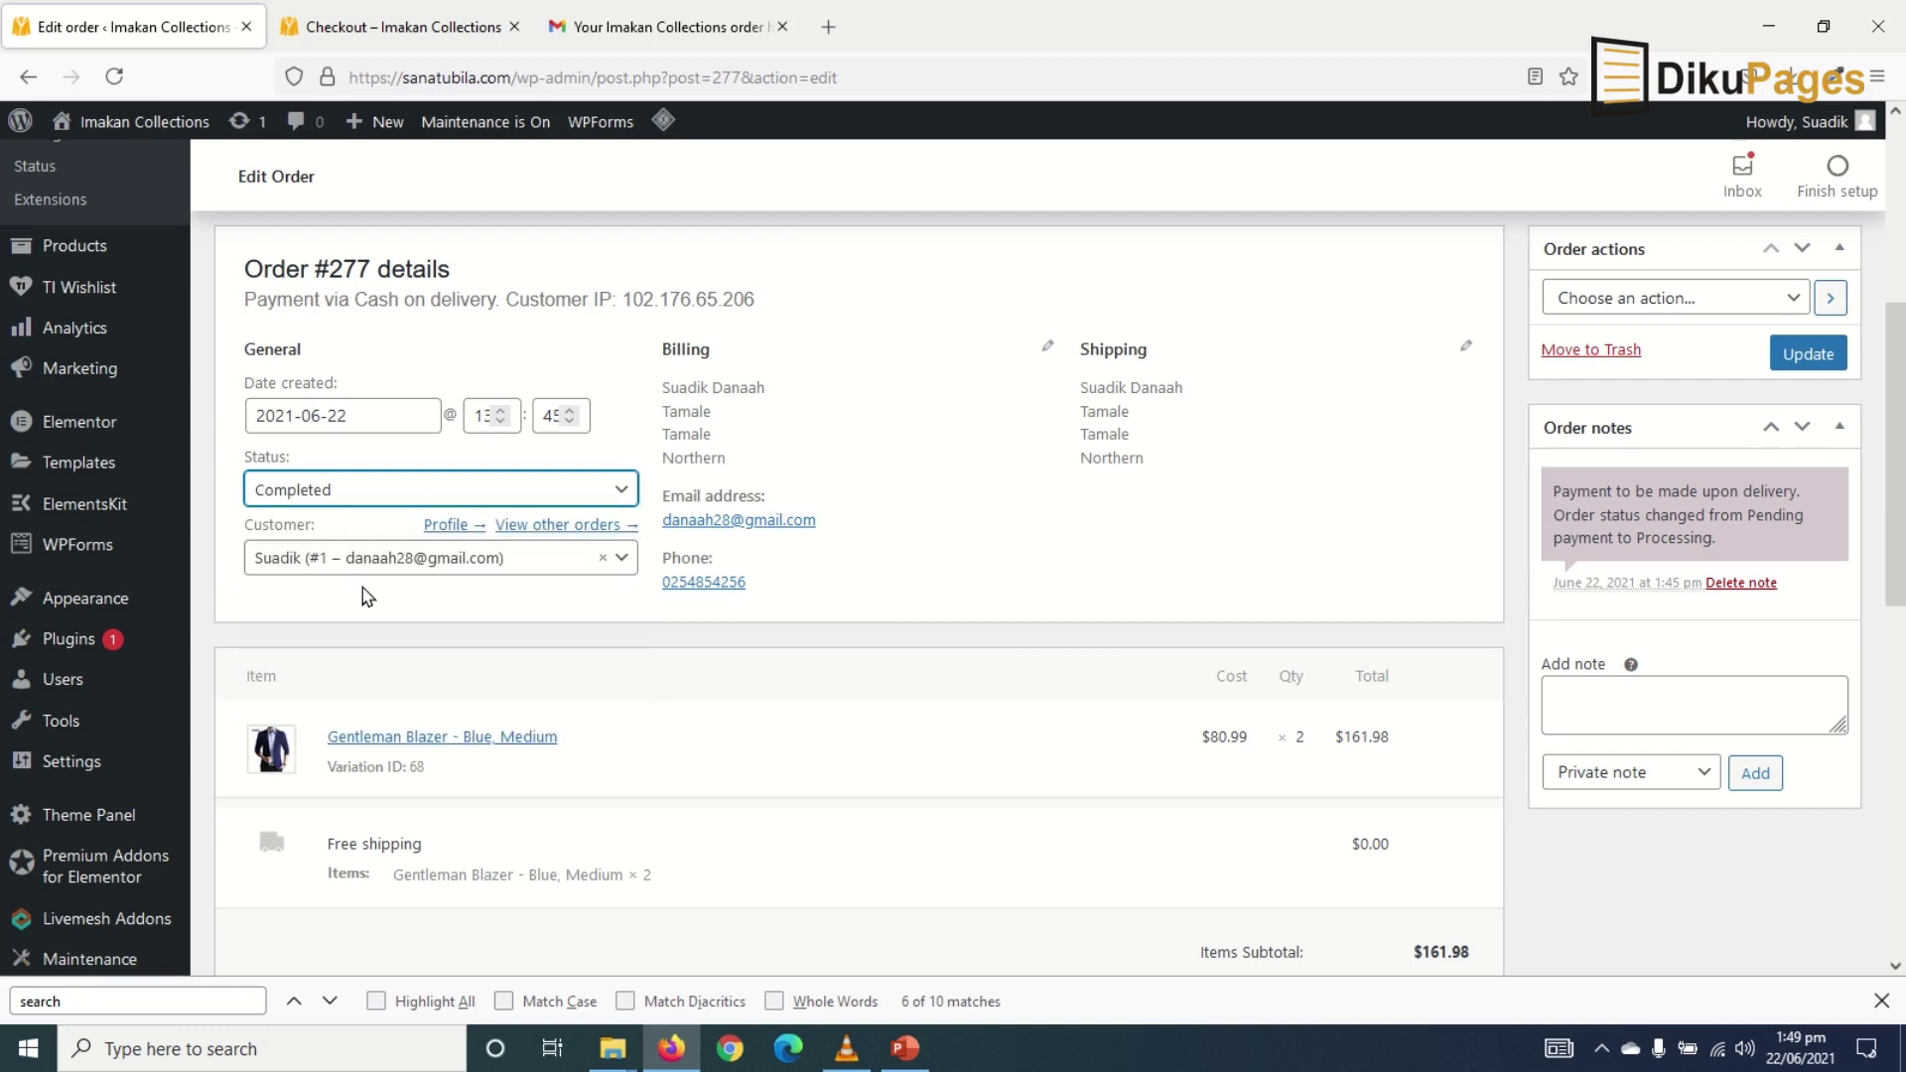
click(1816, 355)
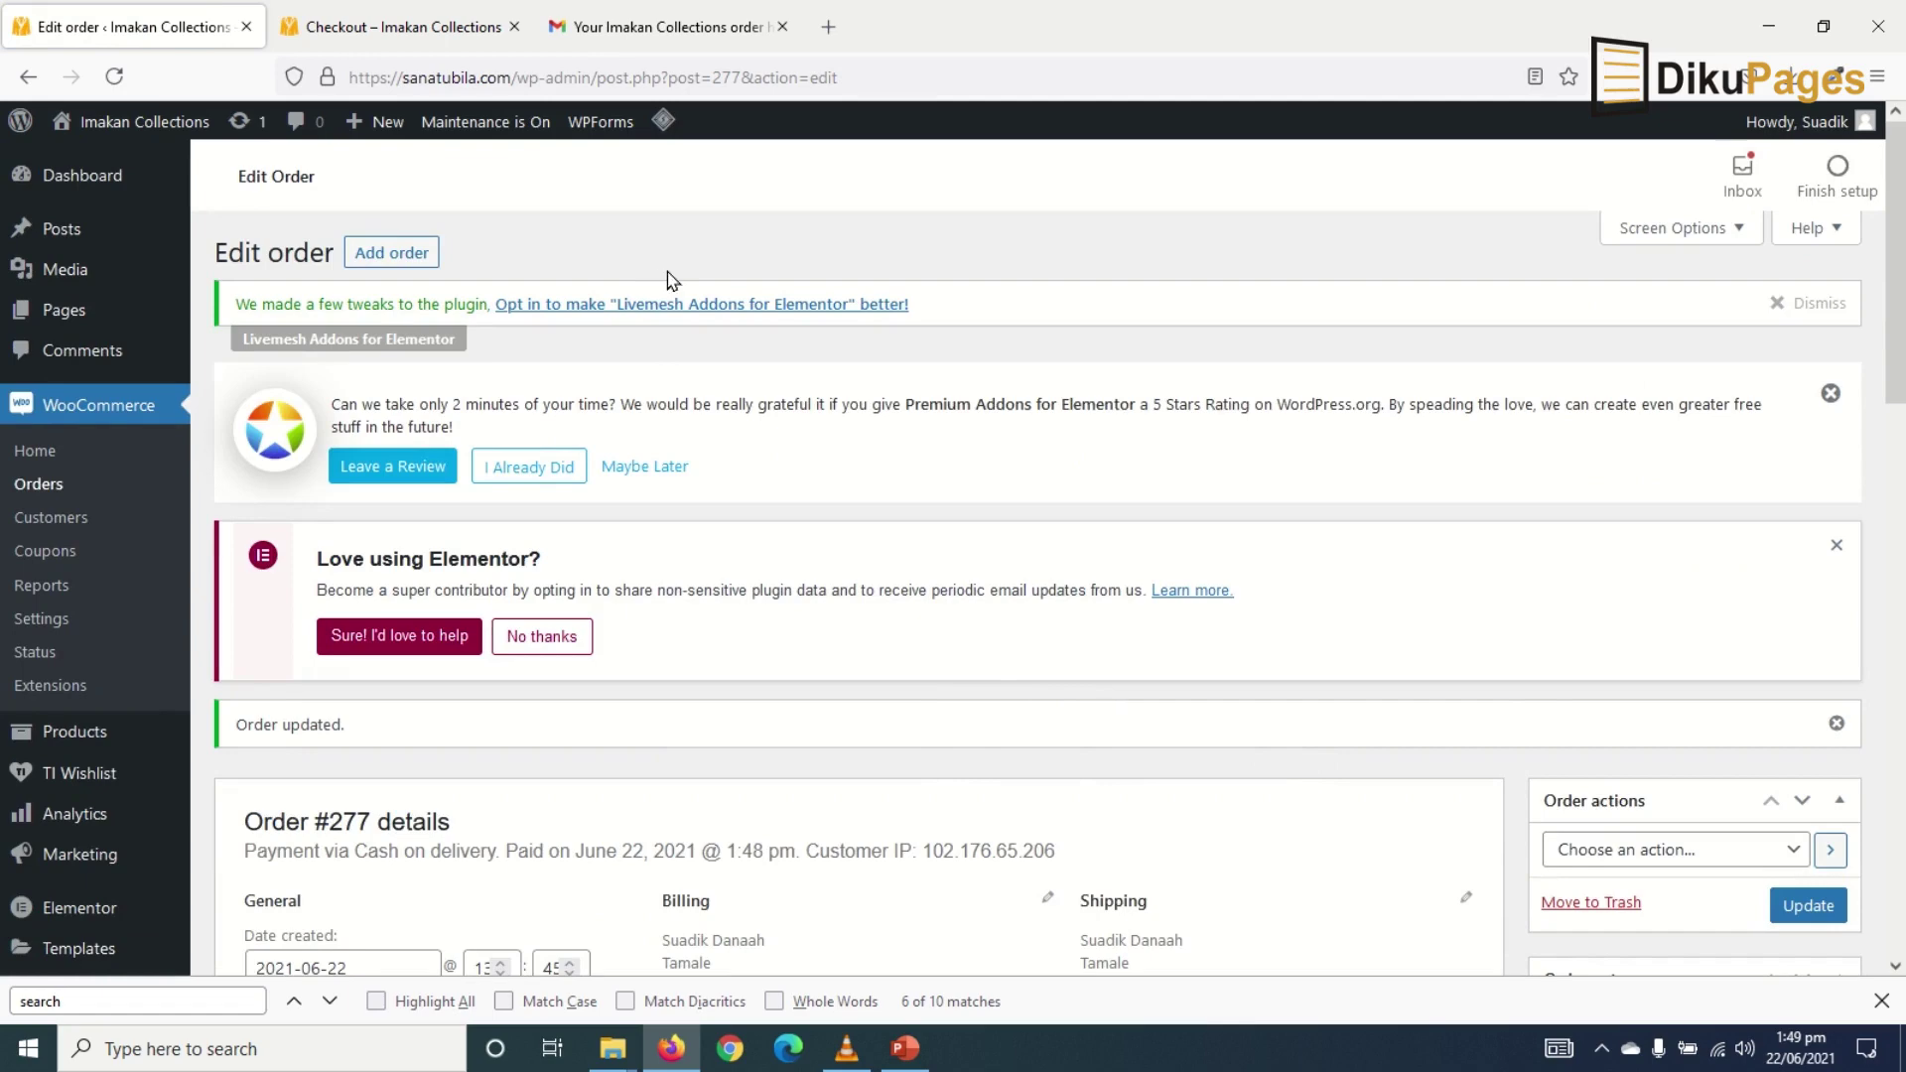
click(610, 29)
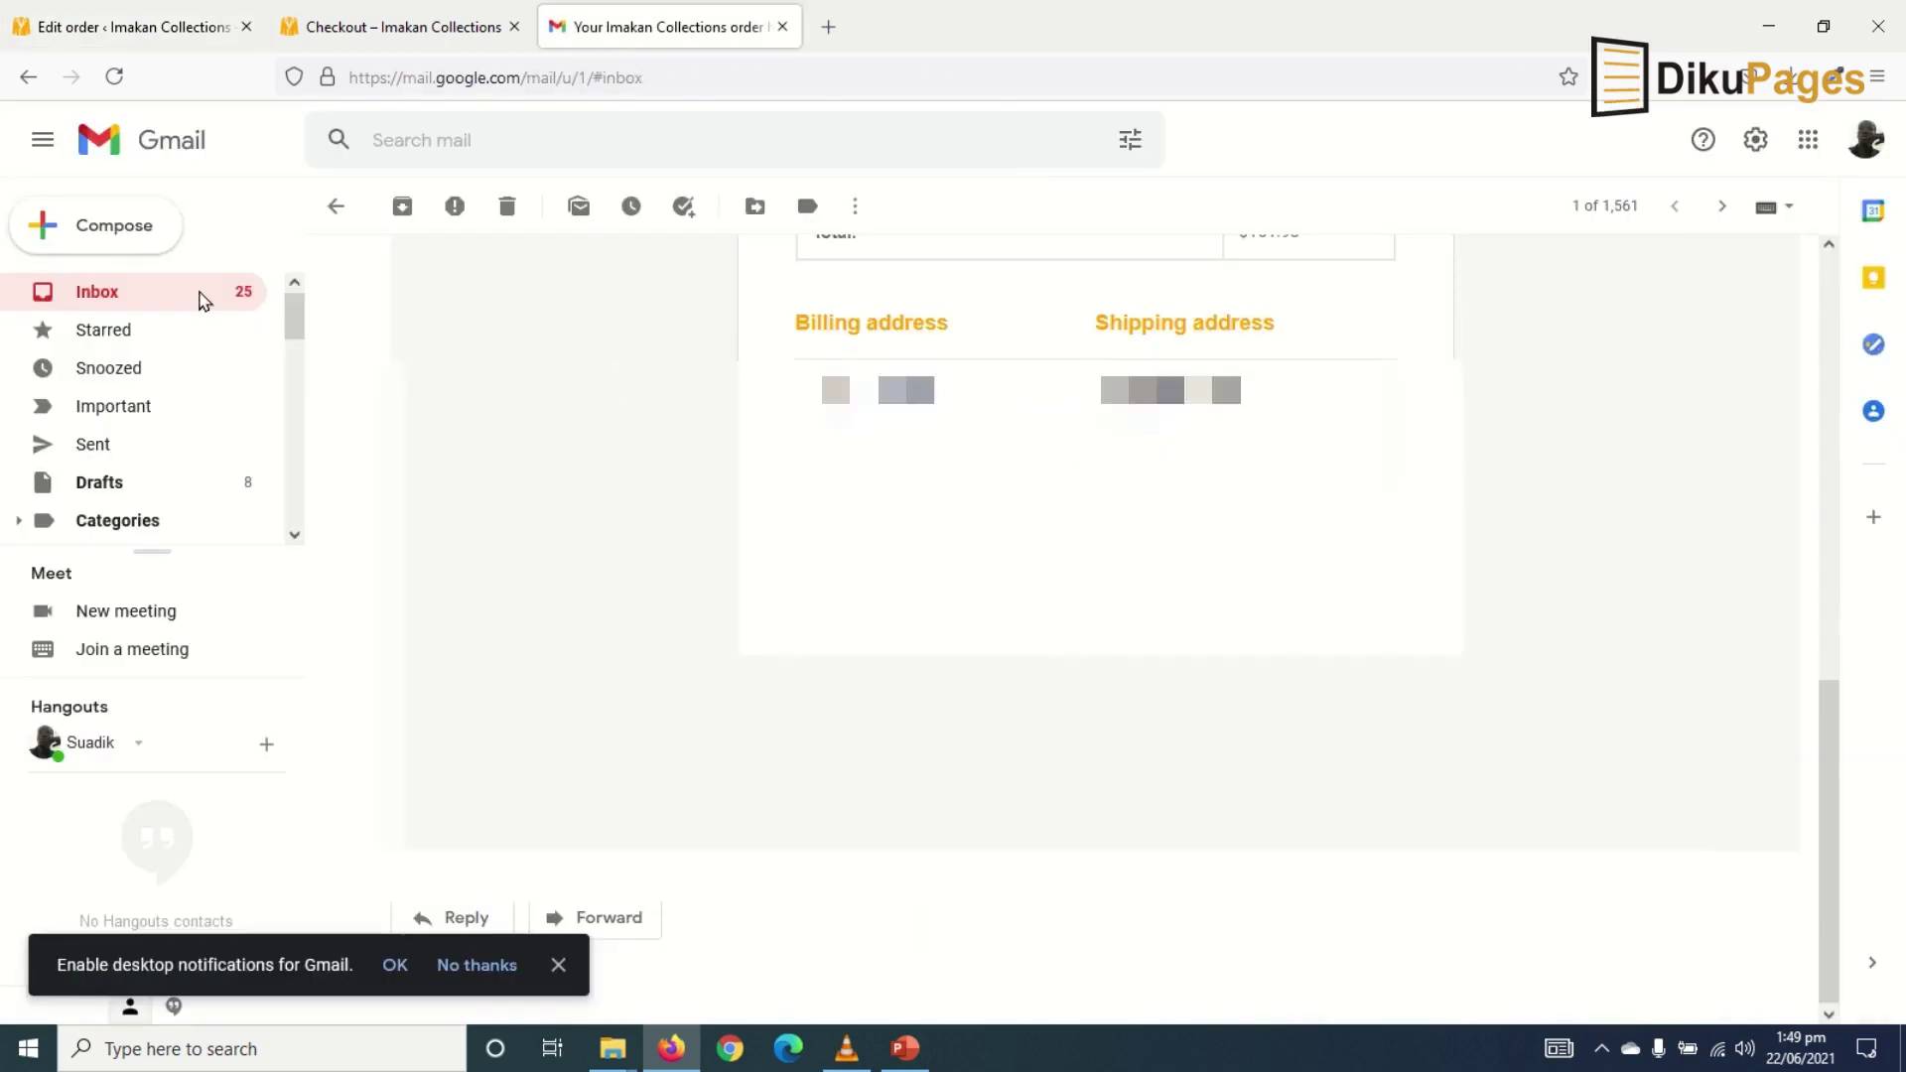
Read the 'Your Imakan Collections order is now complete' email, then return to the order edit page
click(198, 295)
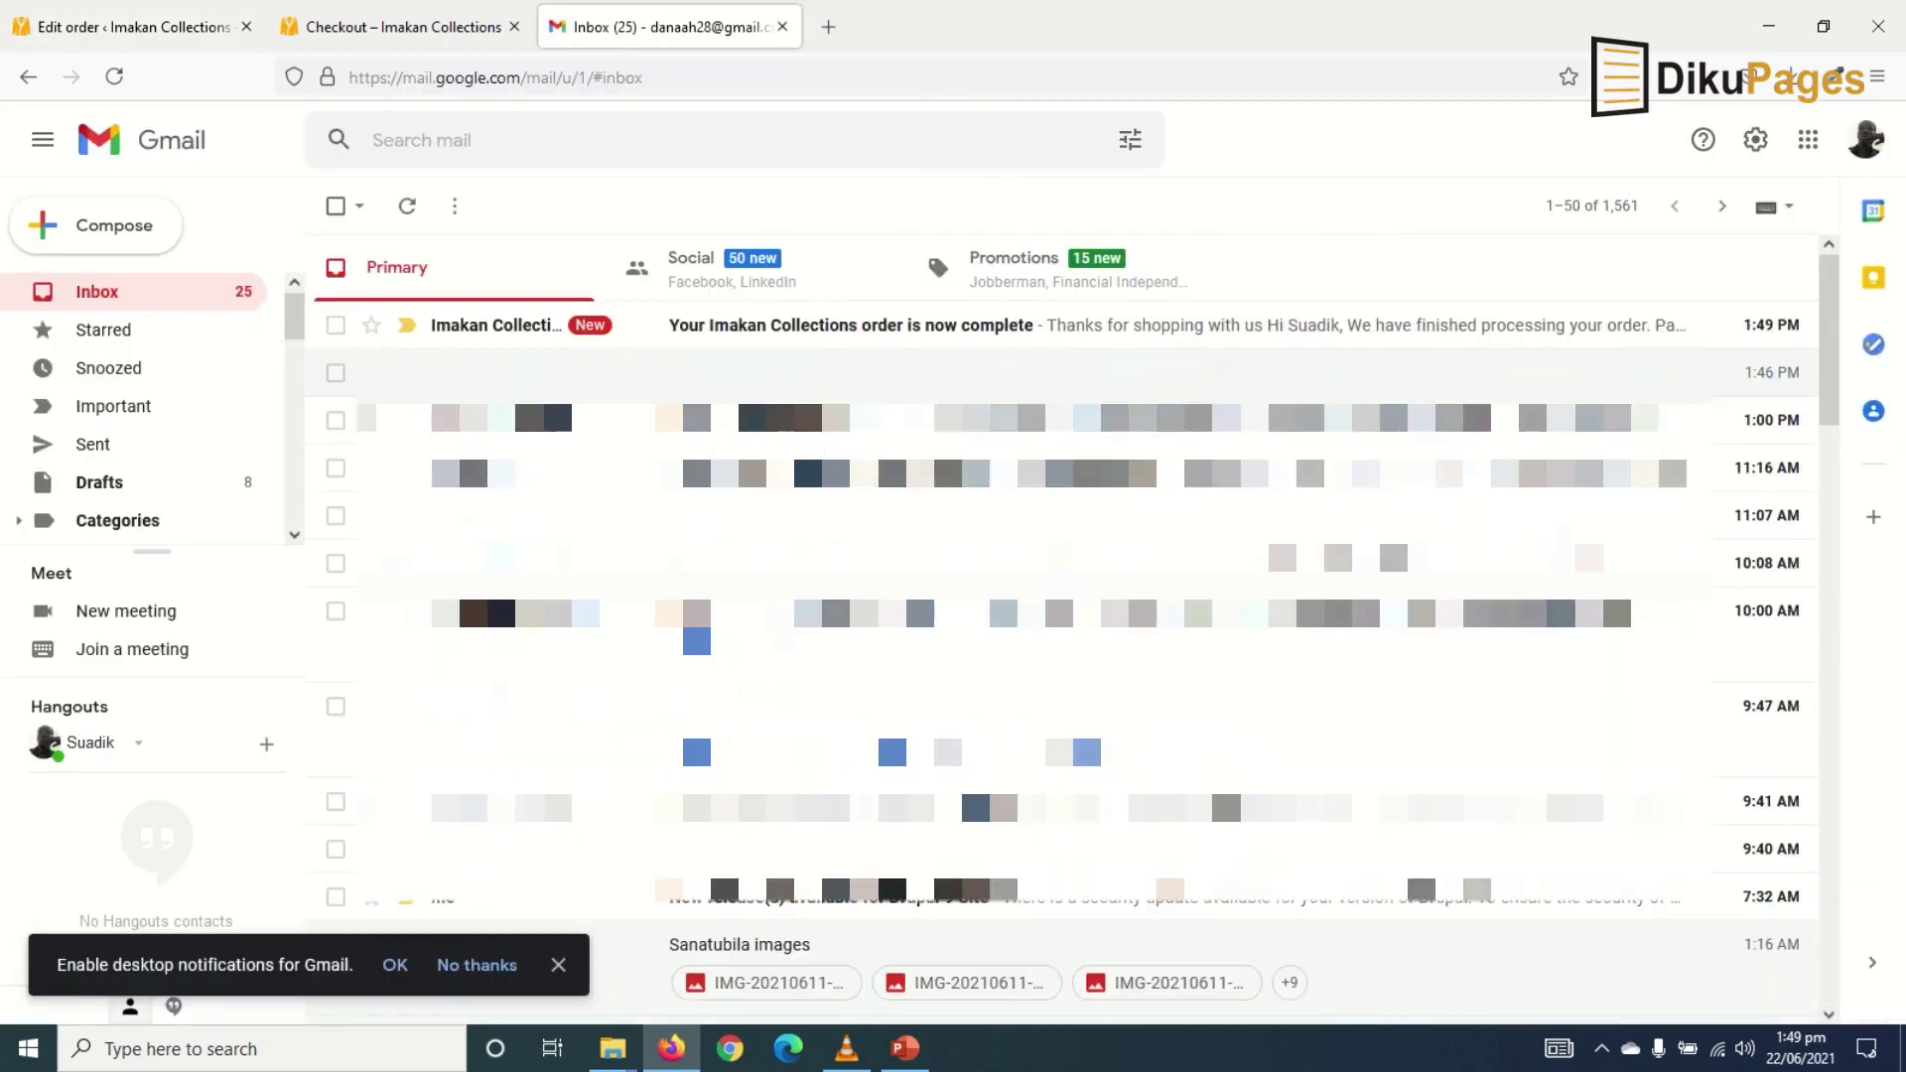
click(913, 329)
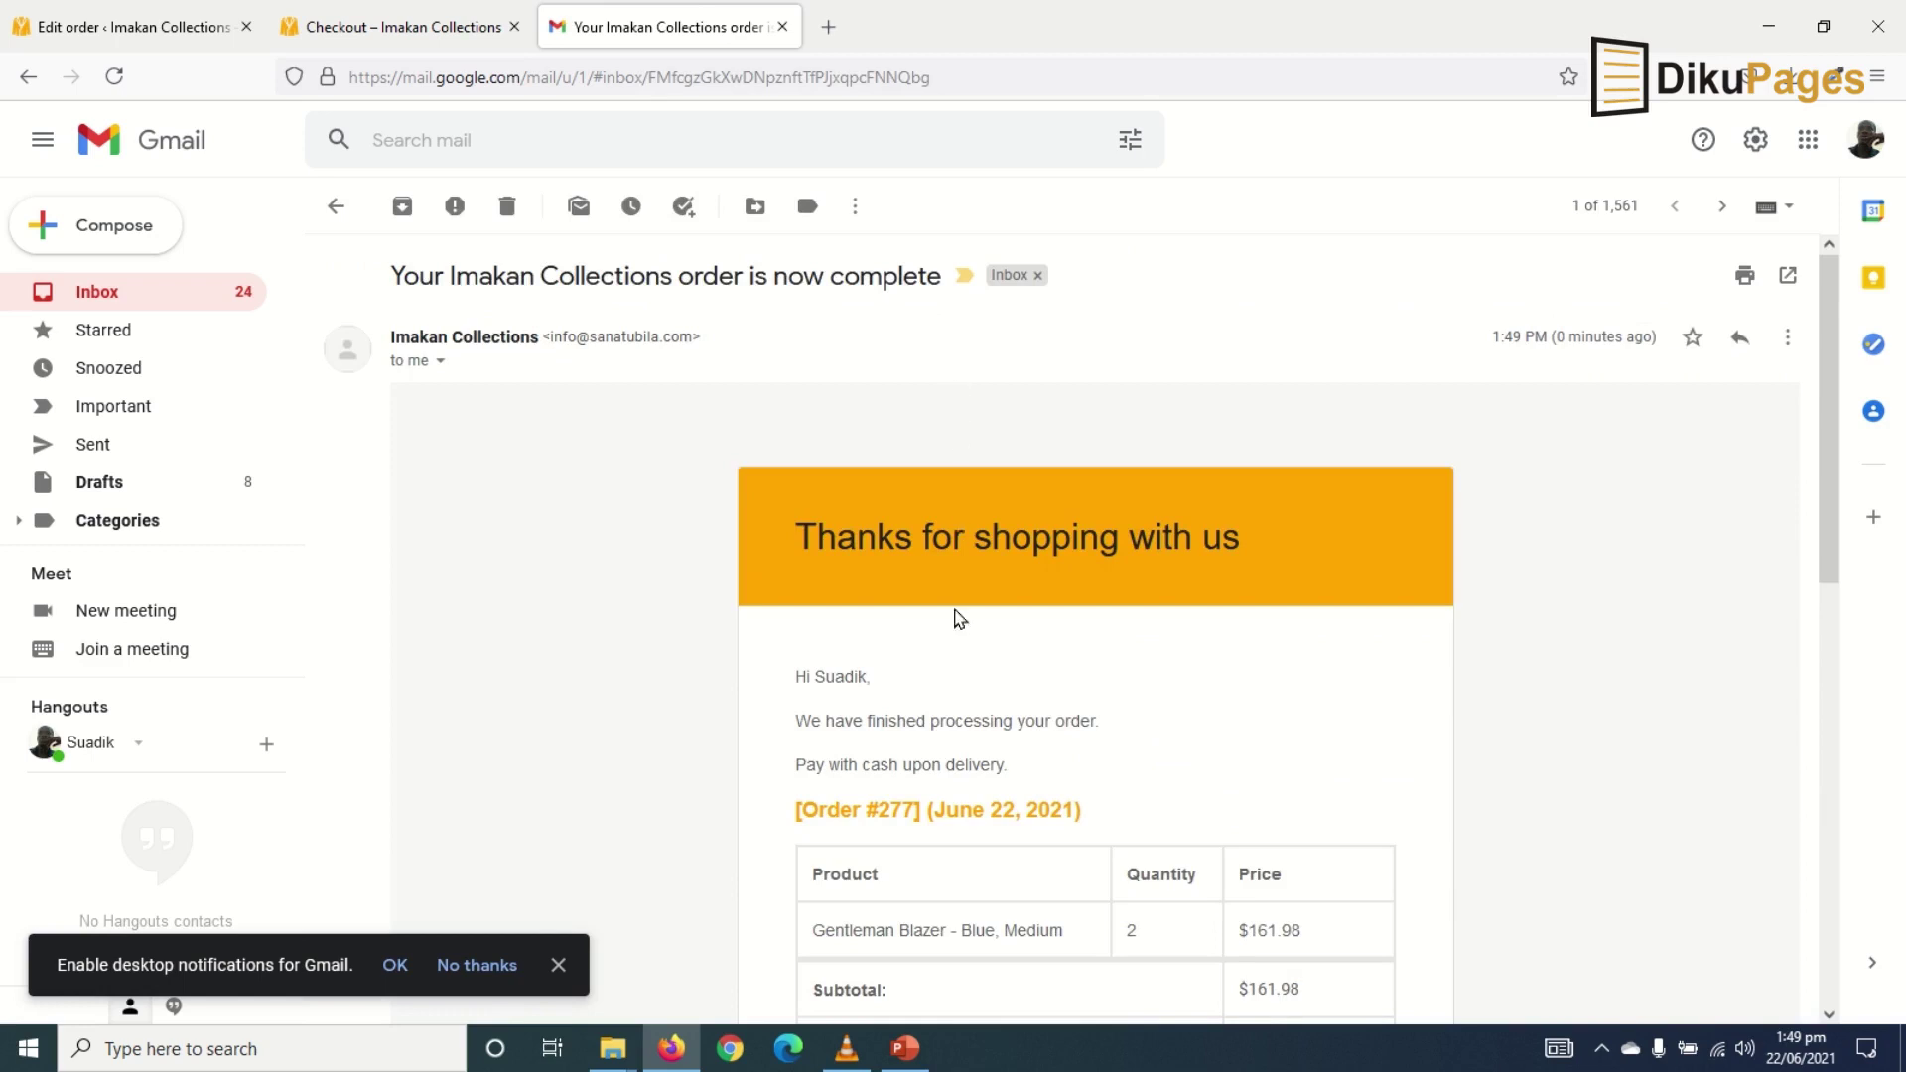
scroll(893, 546, down, 3)
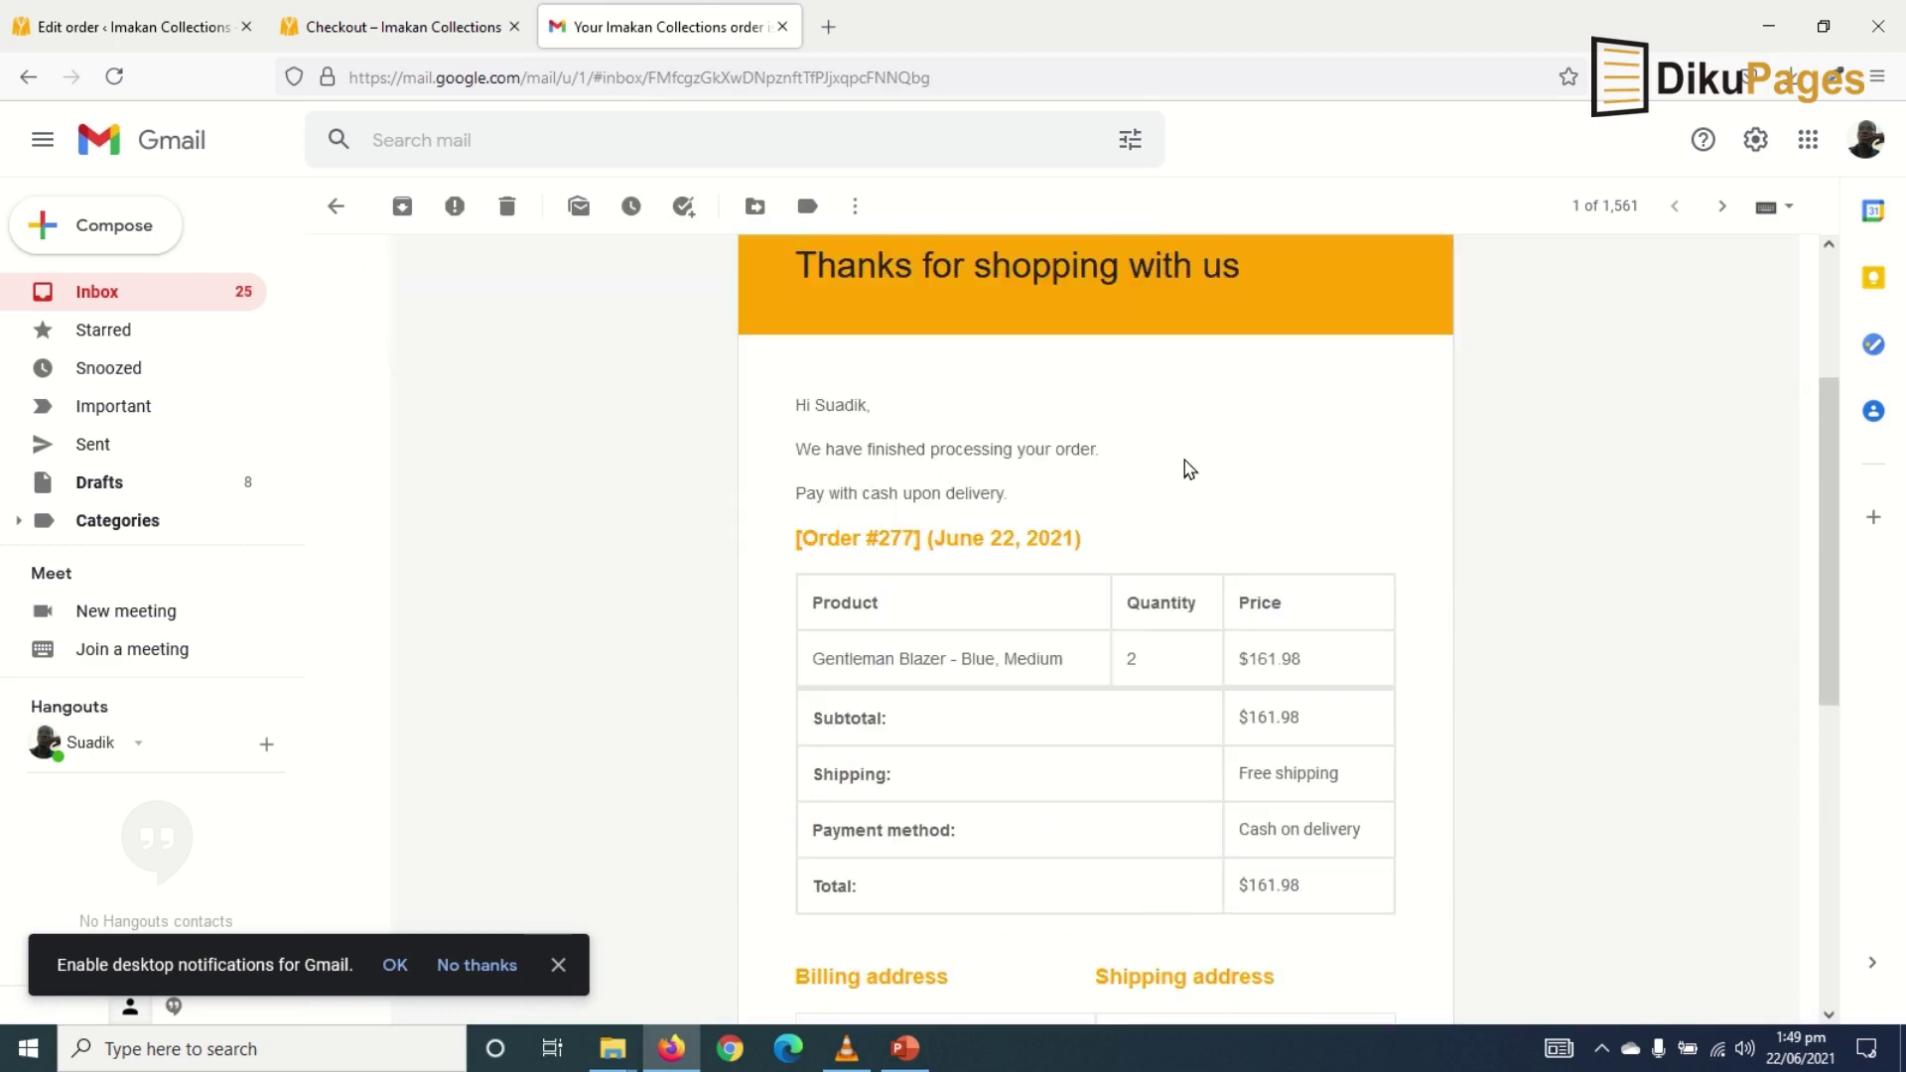
scroll(986, 616, down, 7)
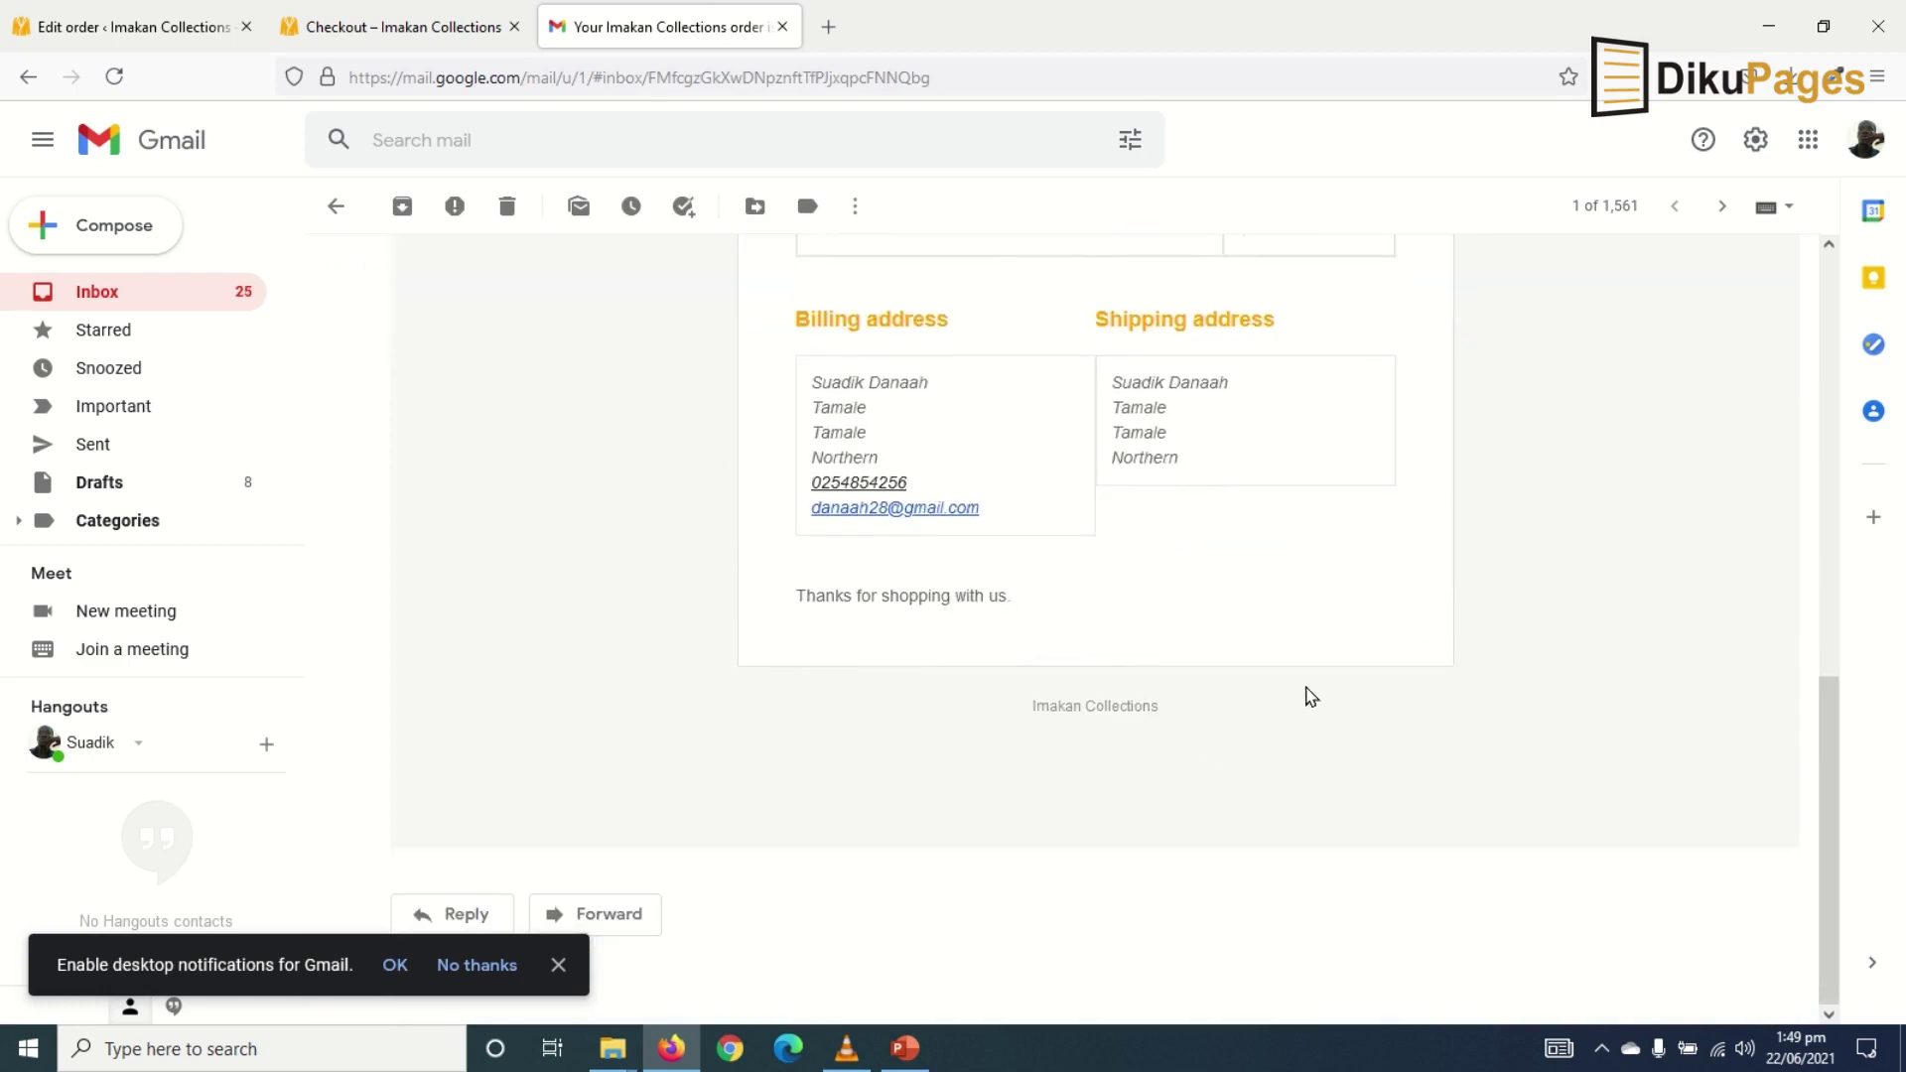
scroll(1310, 694, up, 7)
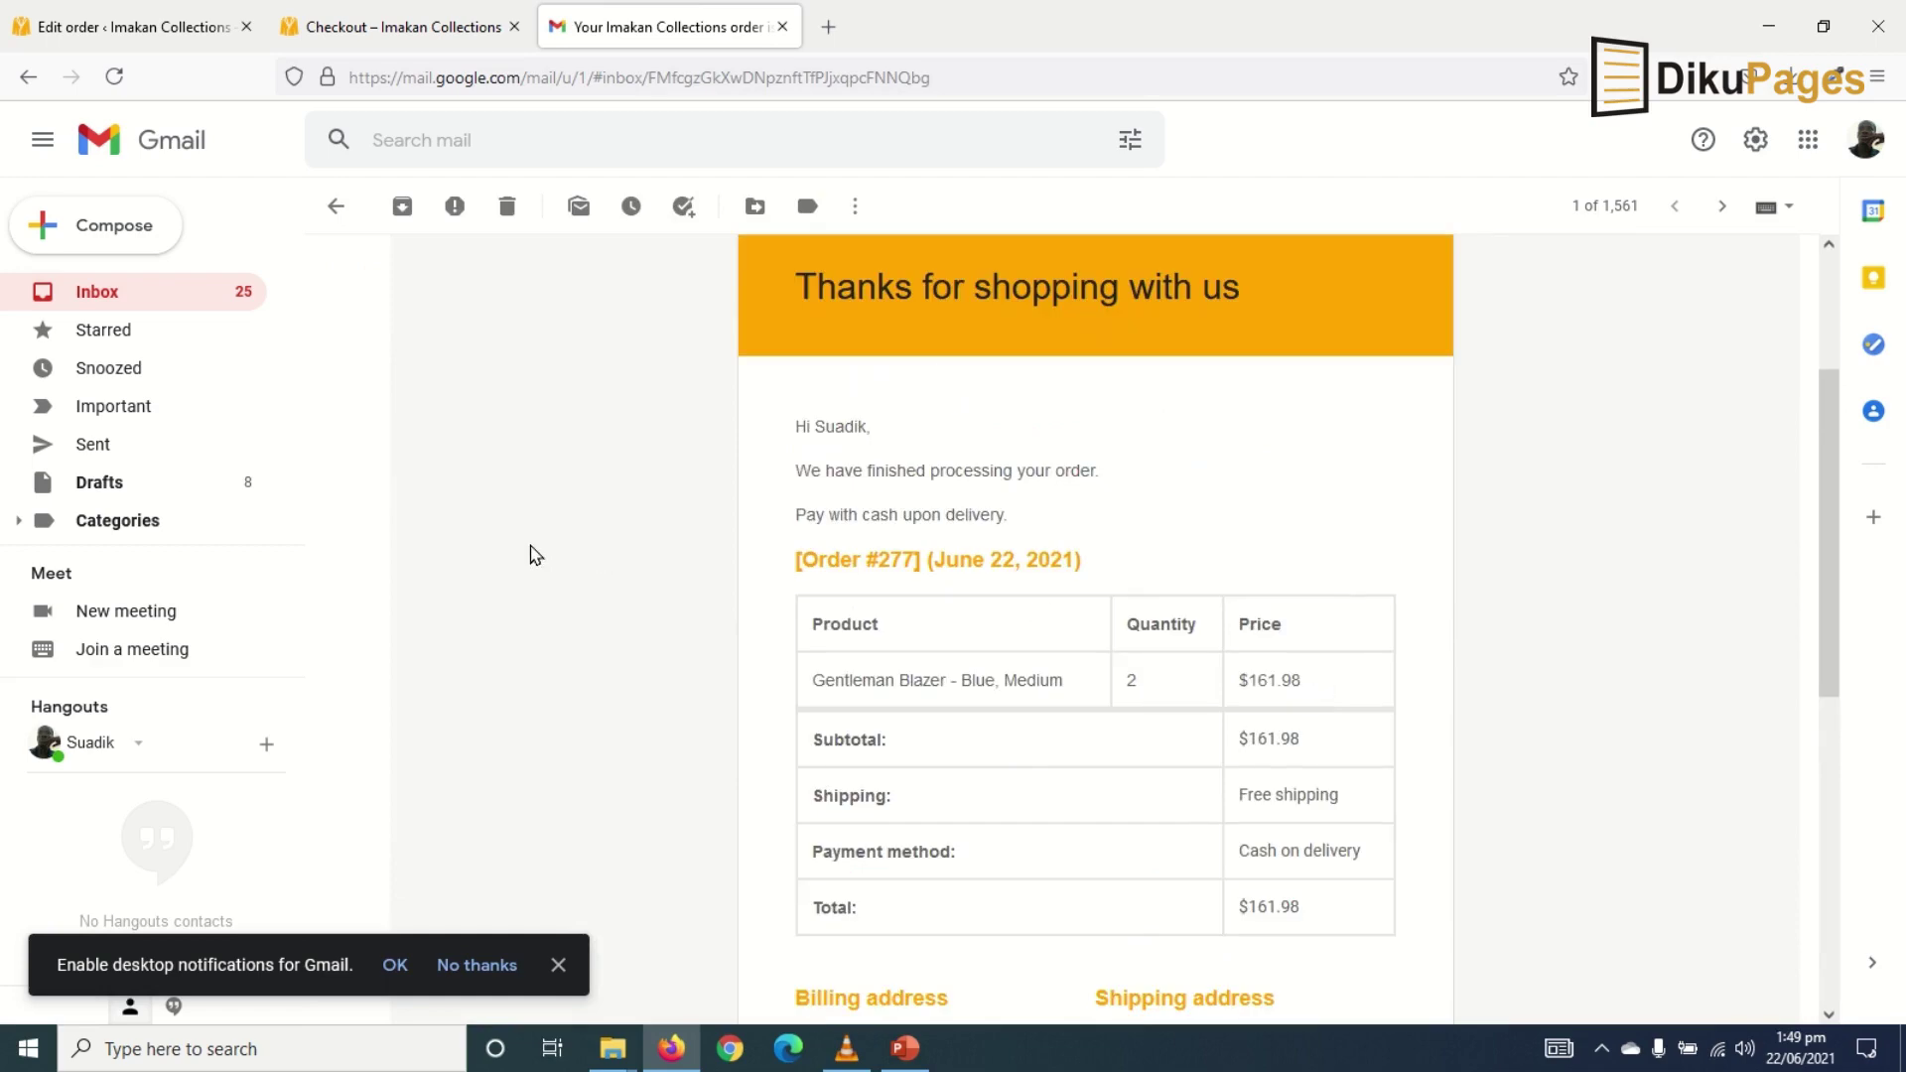
key(ctrl+Tab)
Review the paid, completed order #277, then go to the Imakan Collections storefront home page
scroll(1009, 430, down, 6)
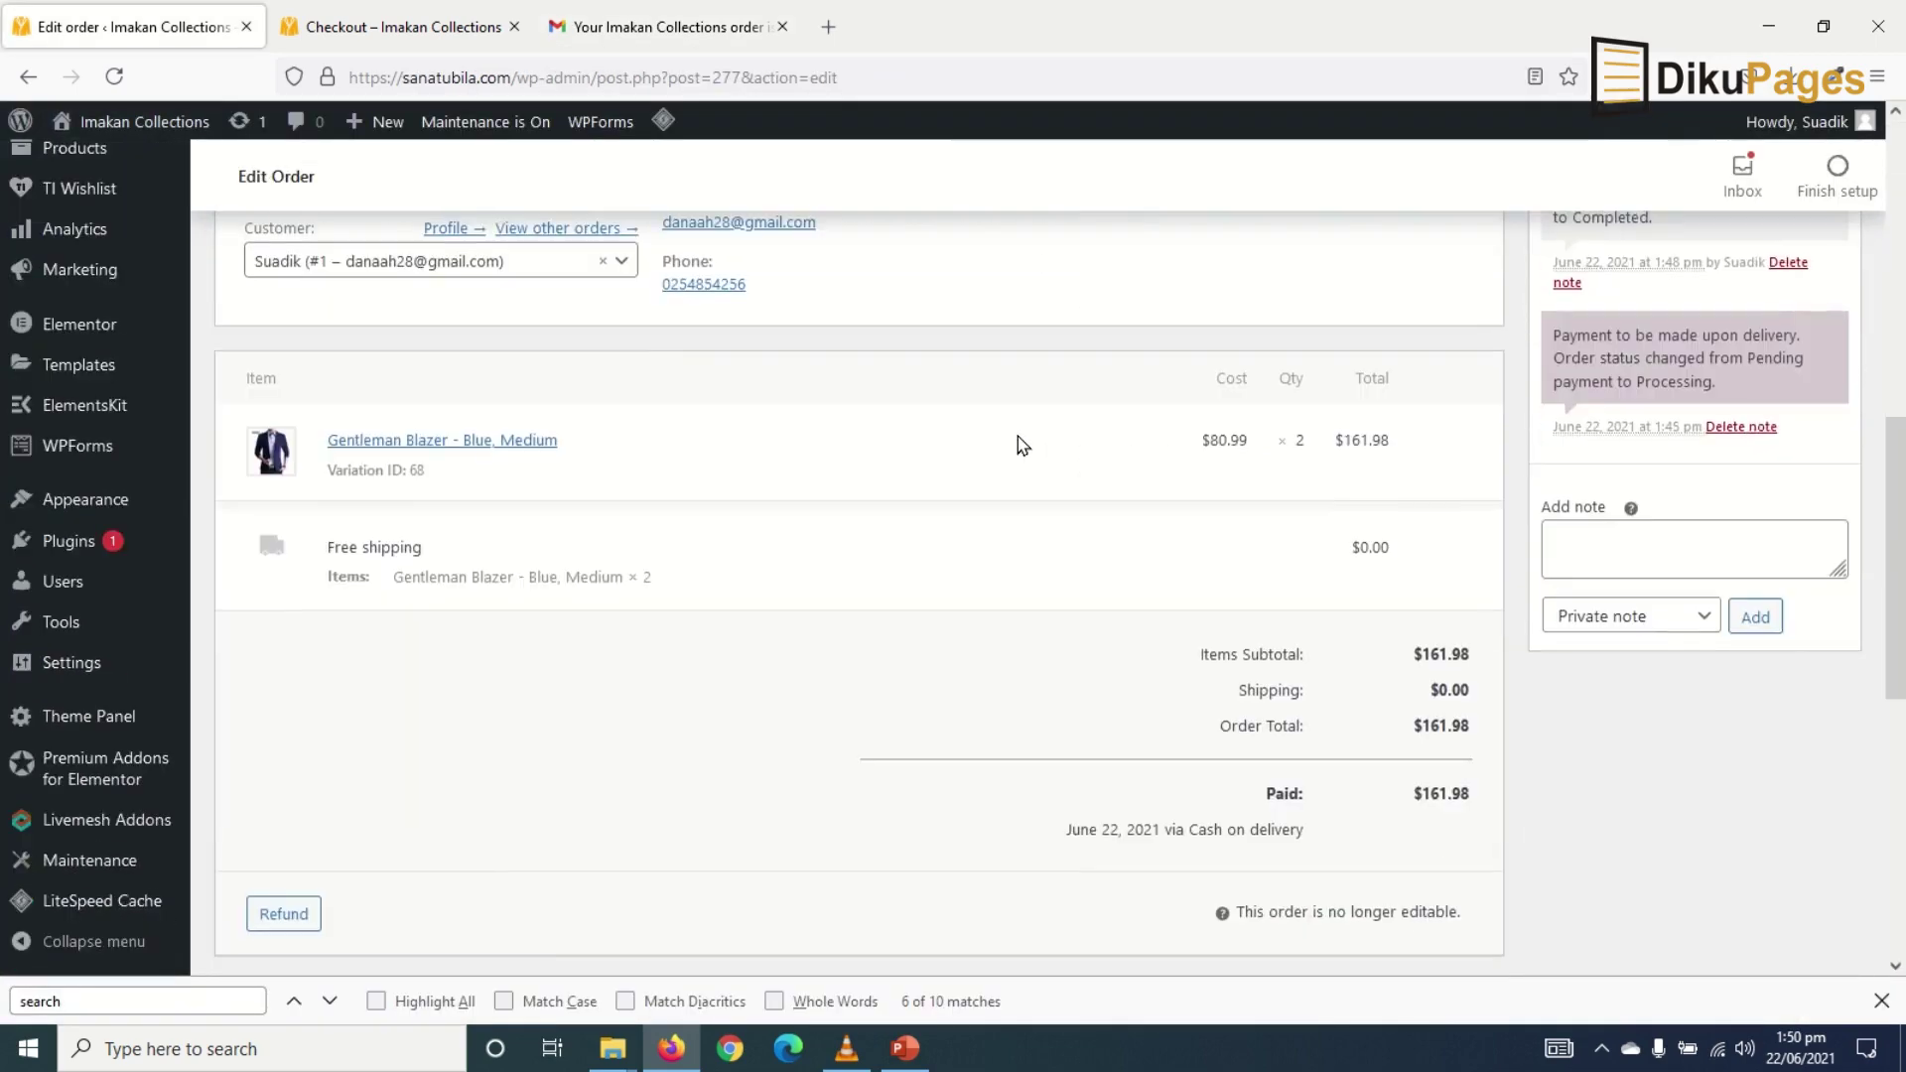
scroll(1022, 444, down, 4)
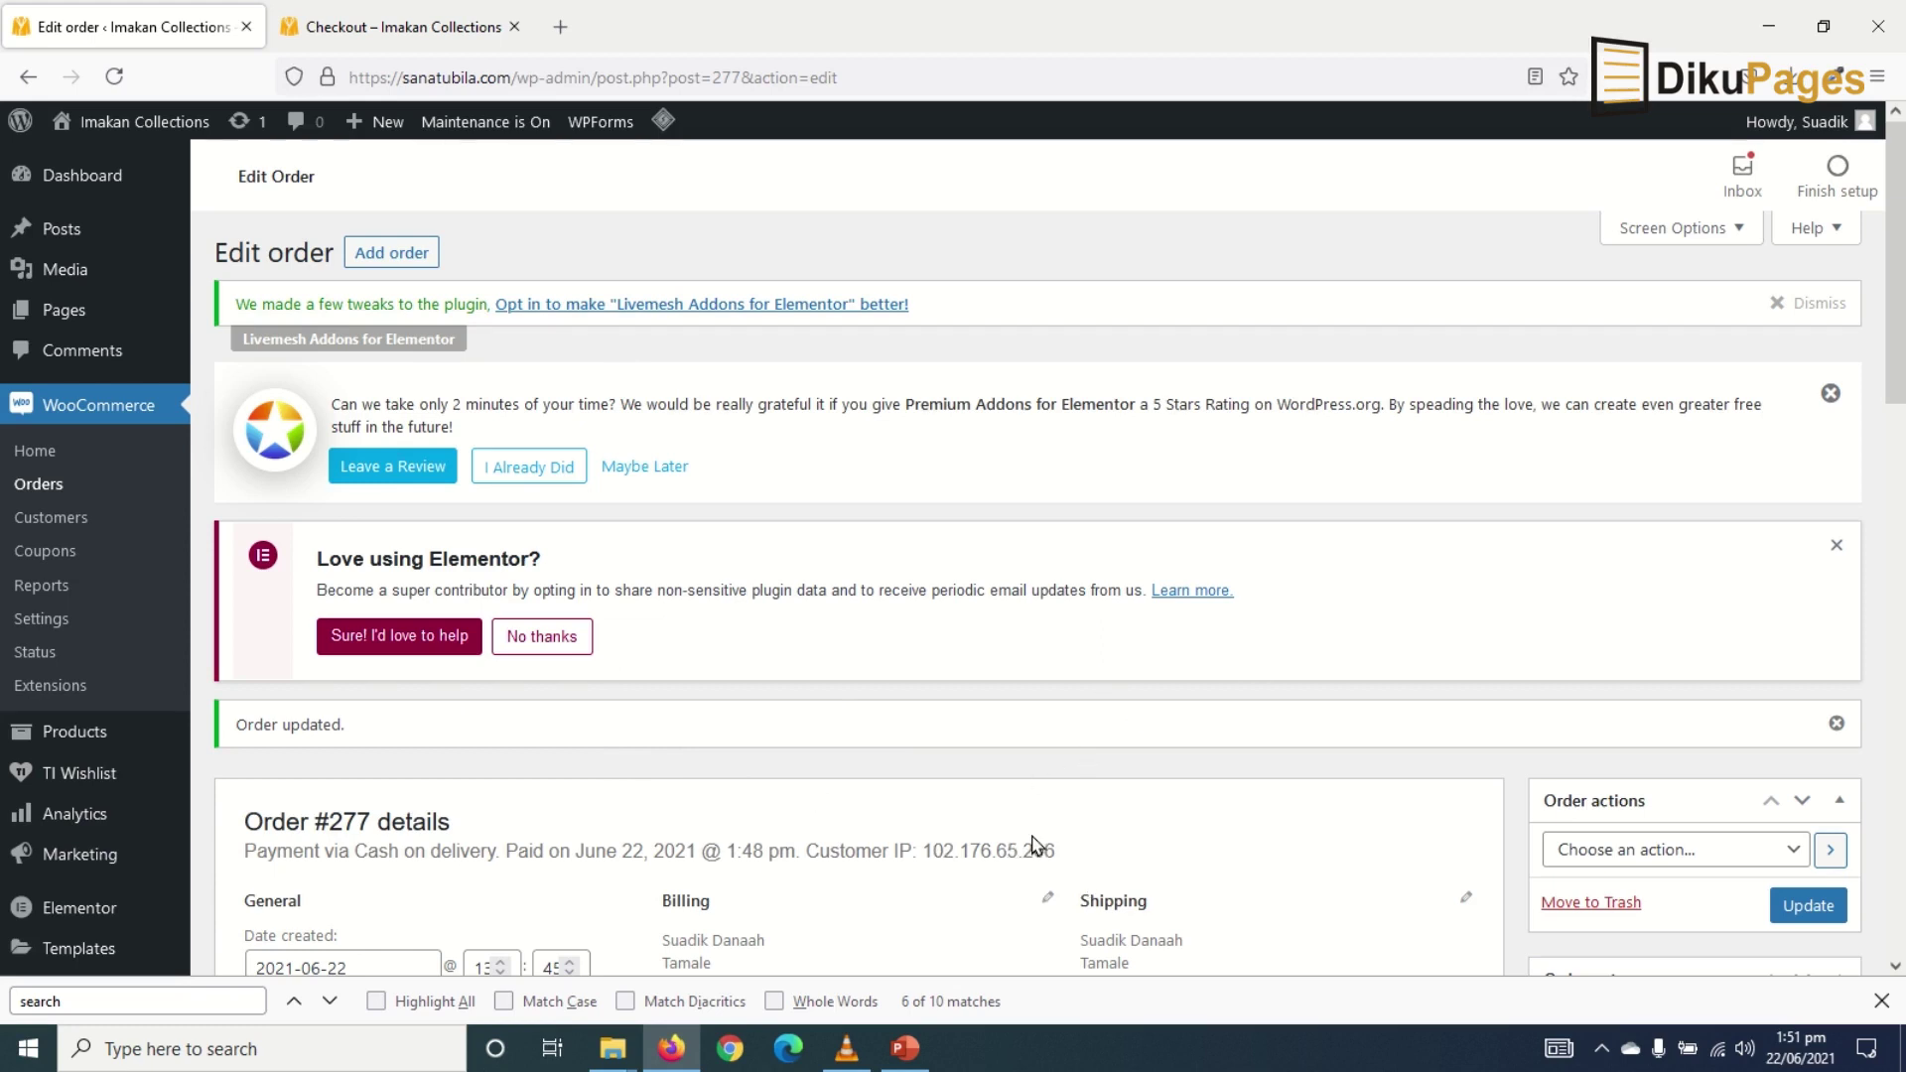
click(155, 135)
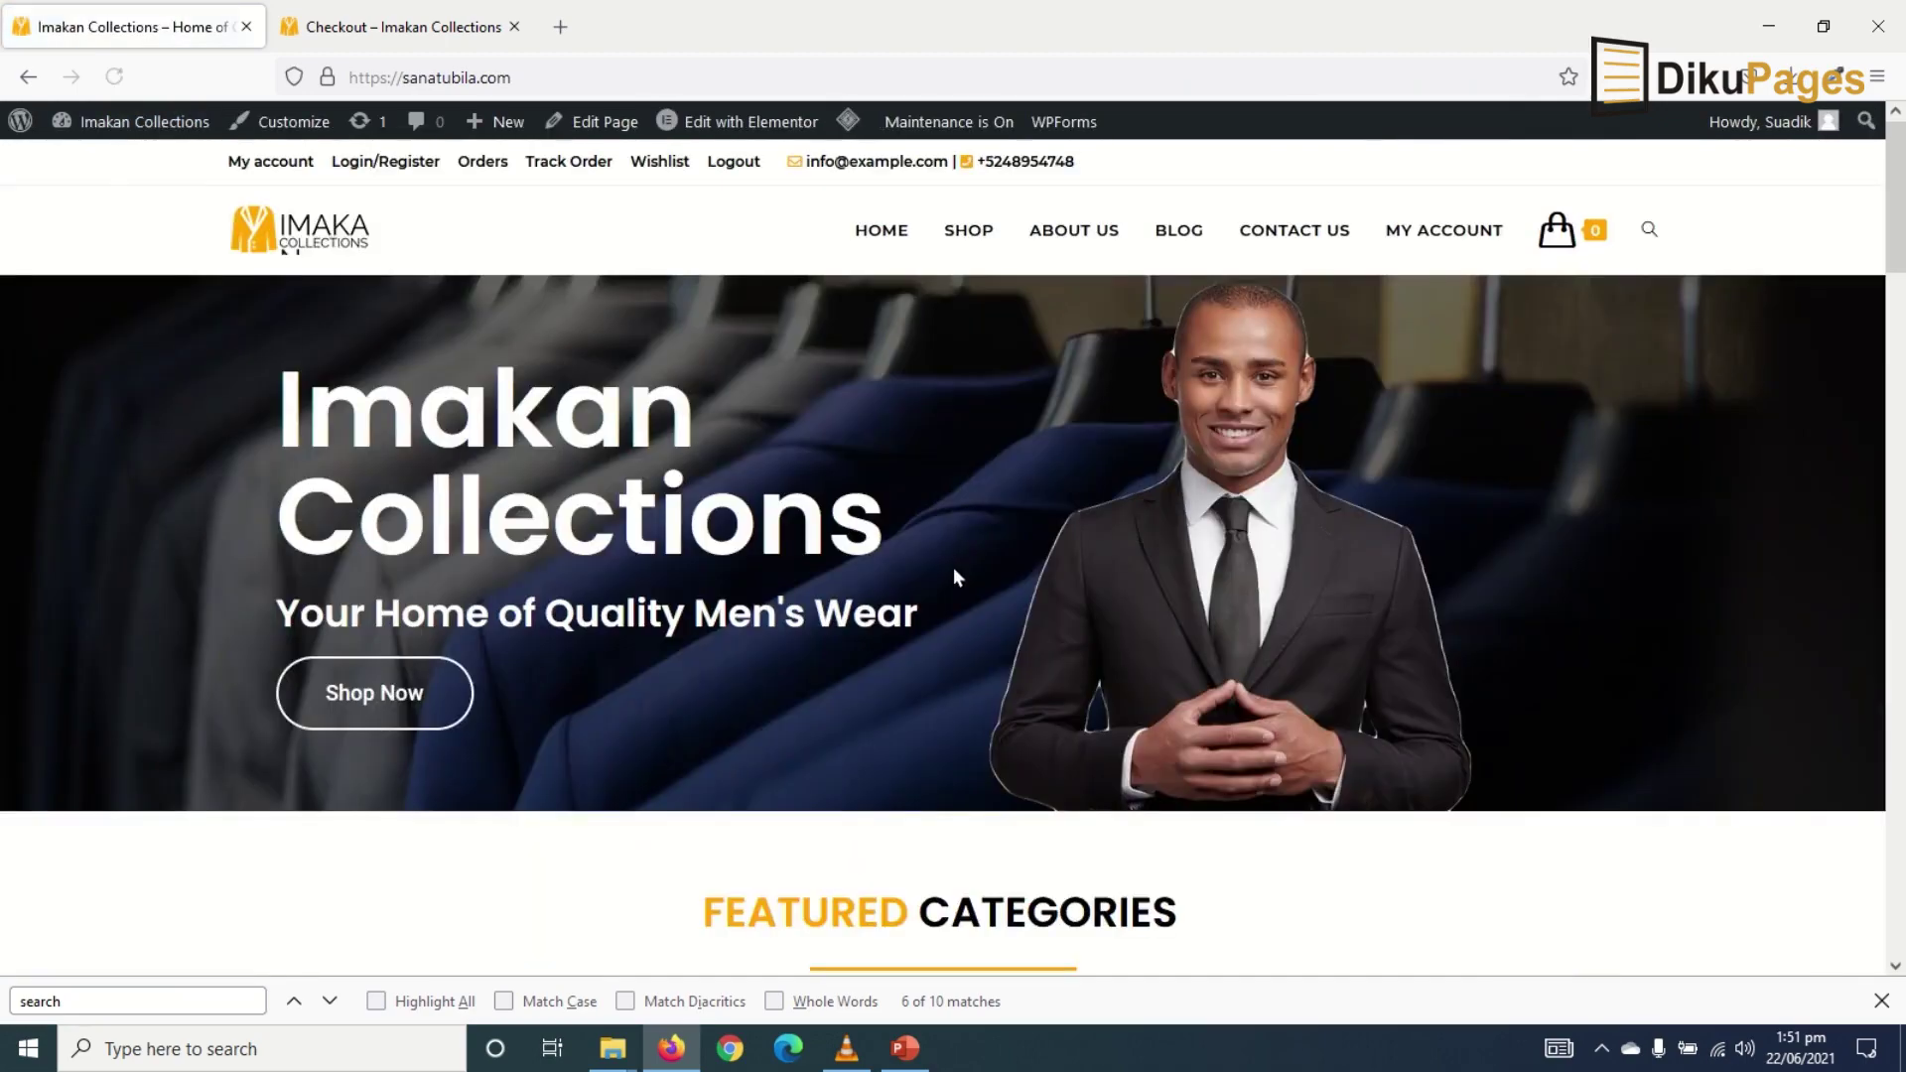
Browse the storefront home page and open the Gentleman Blazer product page
scroll(956, 566, down, 15)
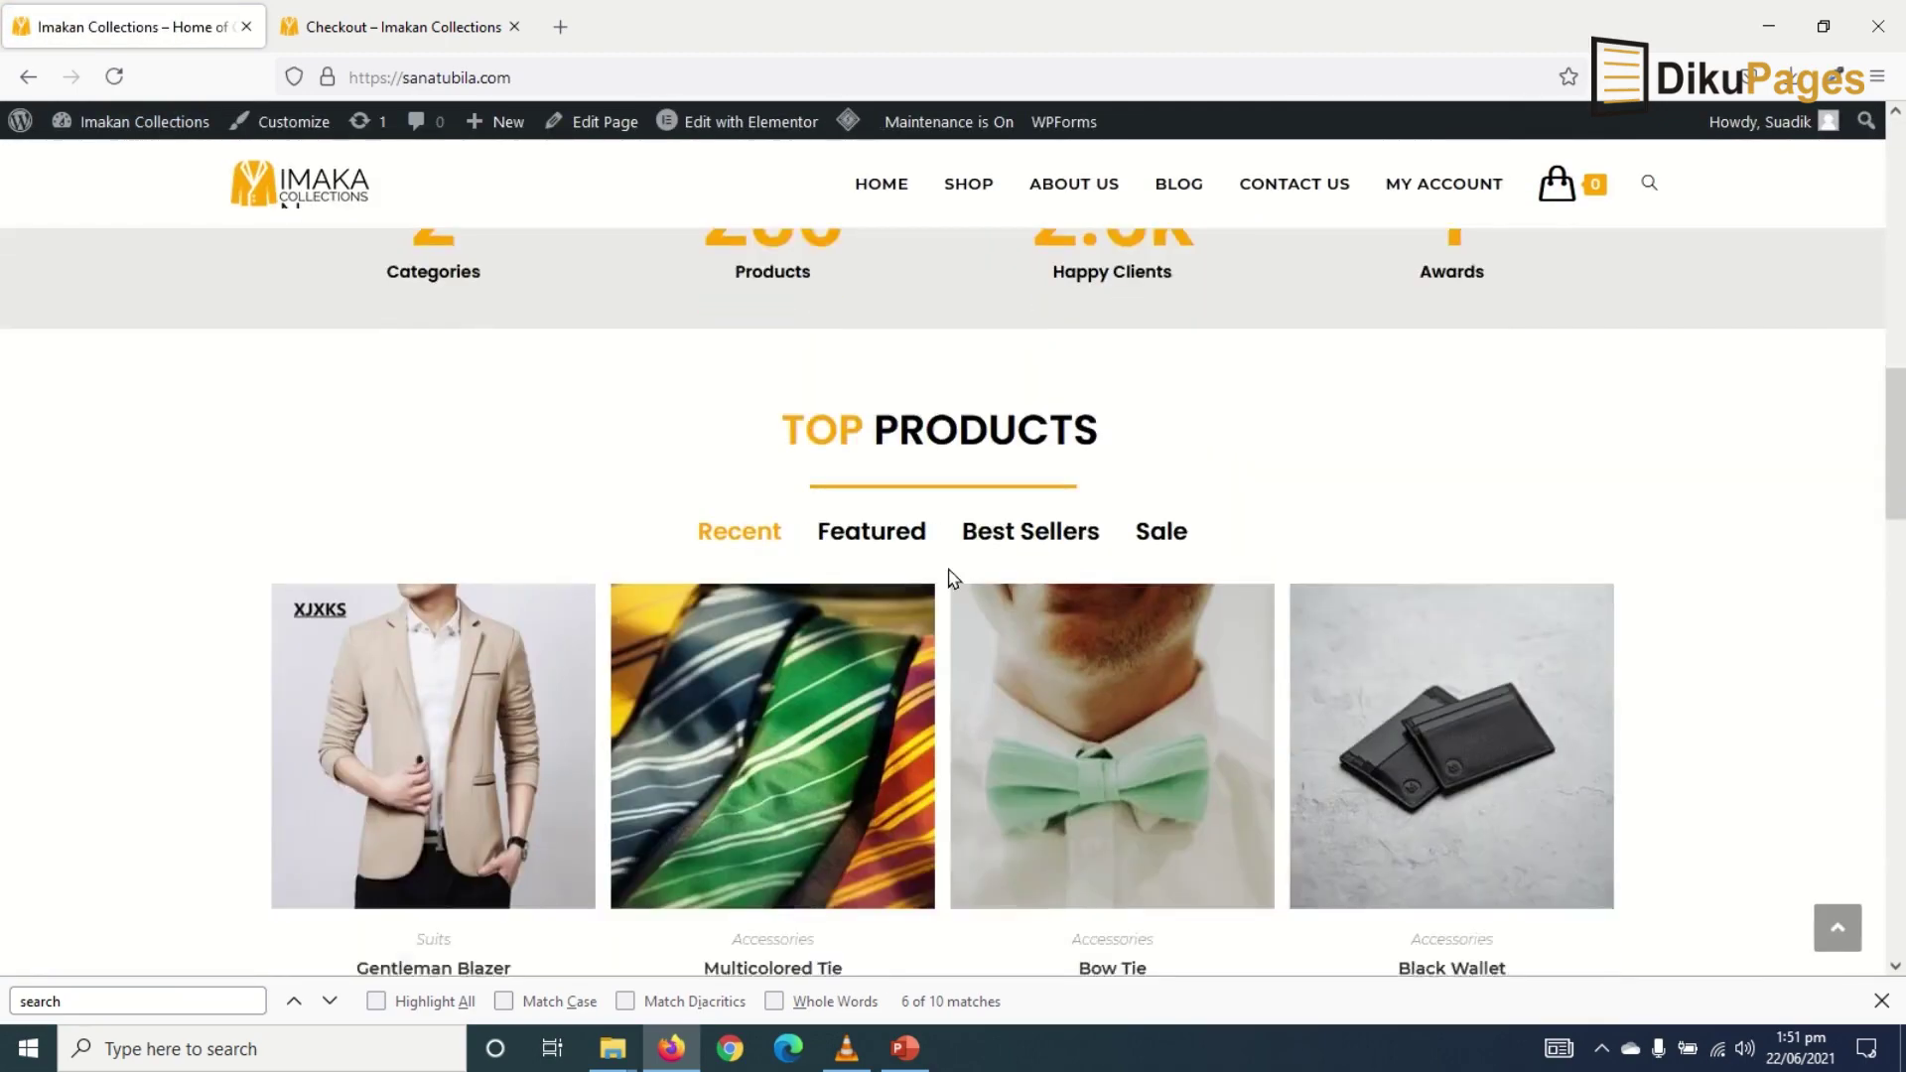
scroll(953, 580, down, 12)
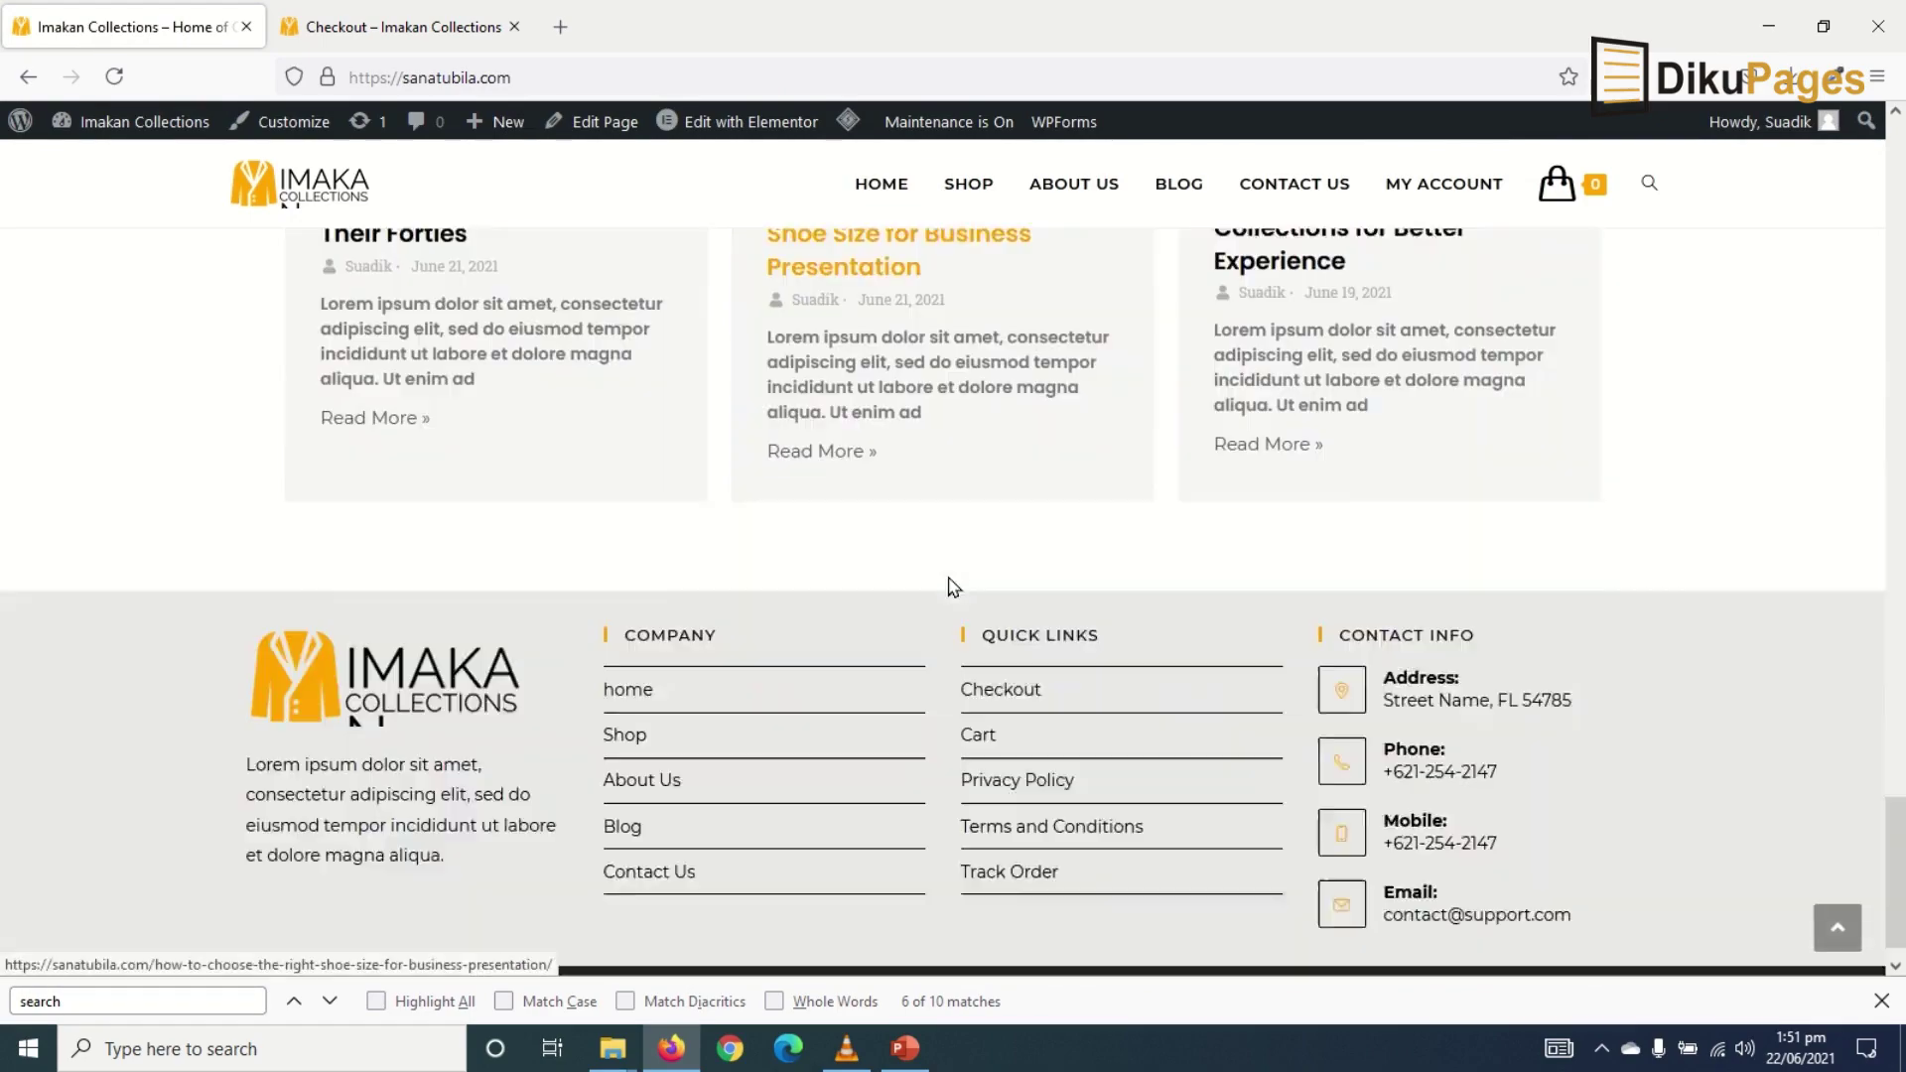
scroll(1012, 633, up, 20)
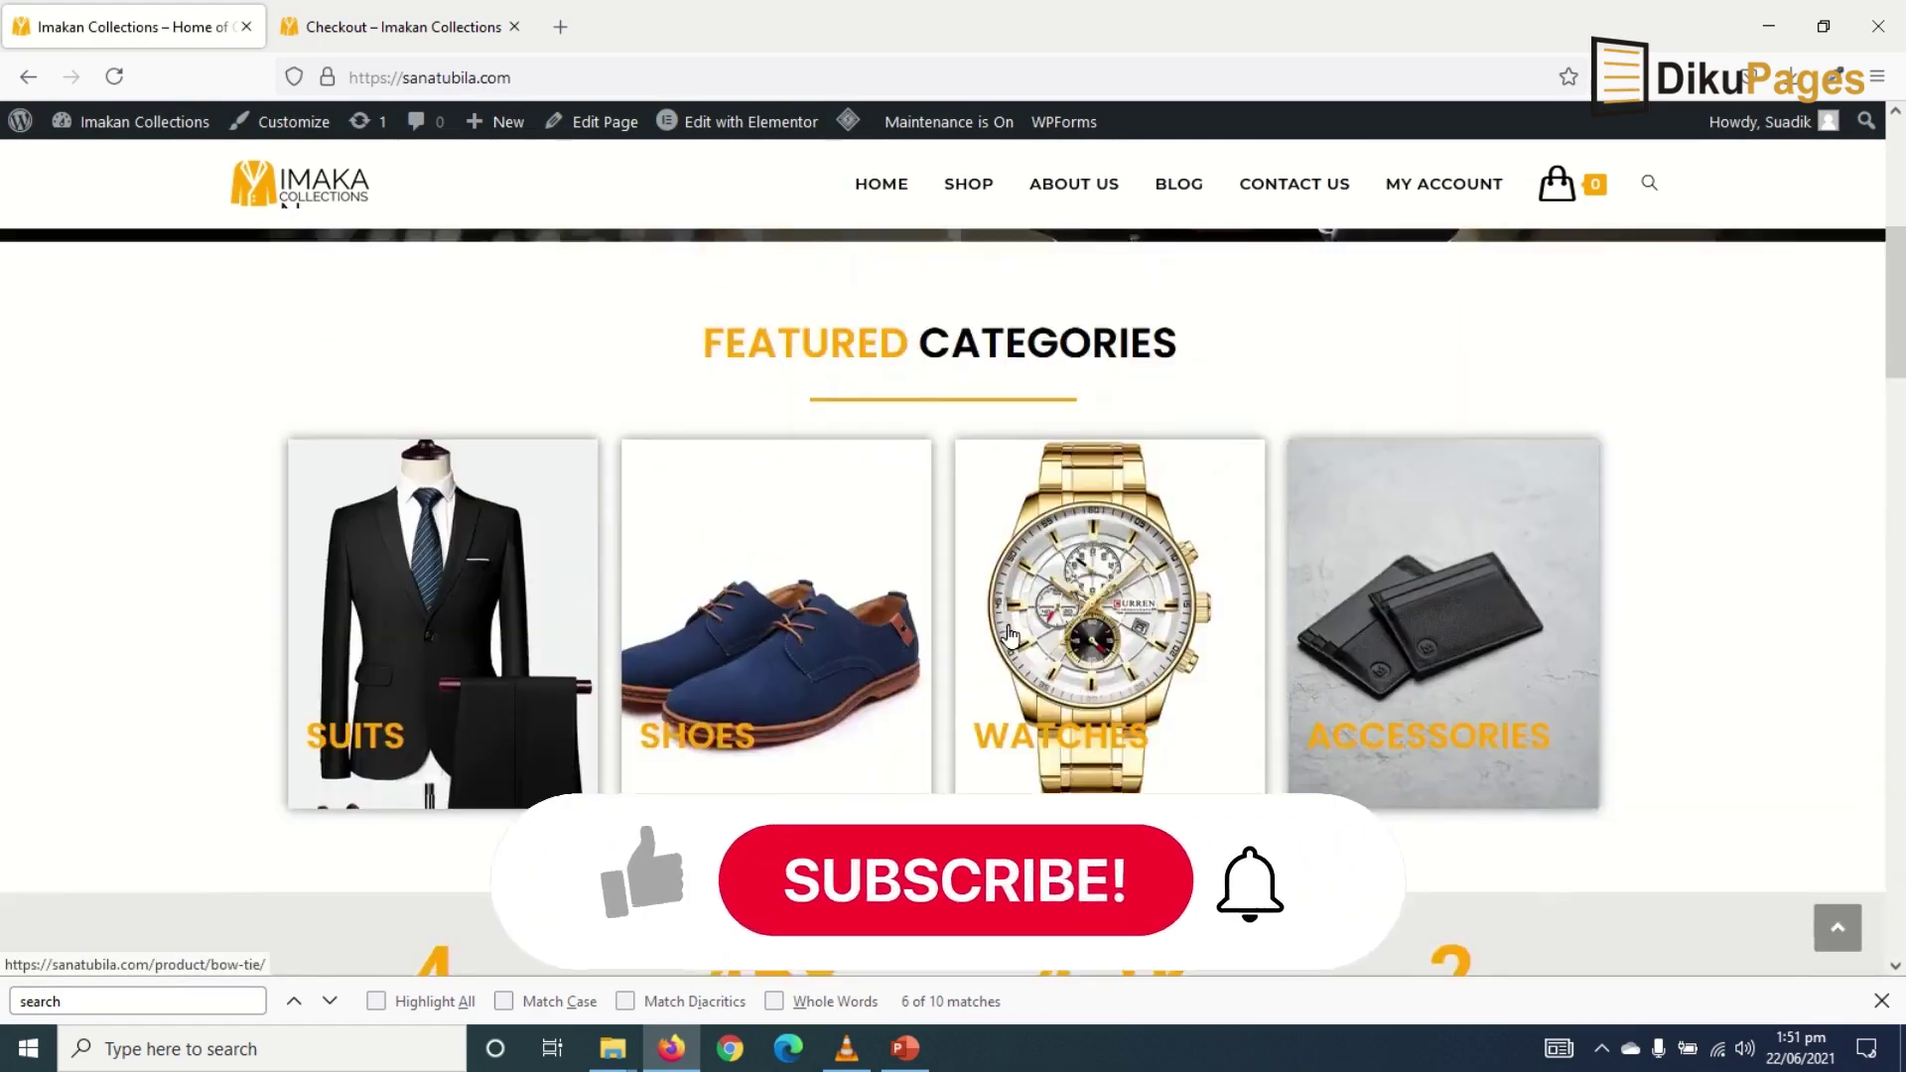
scroll(1008, 635, down, 10)
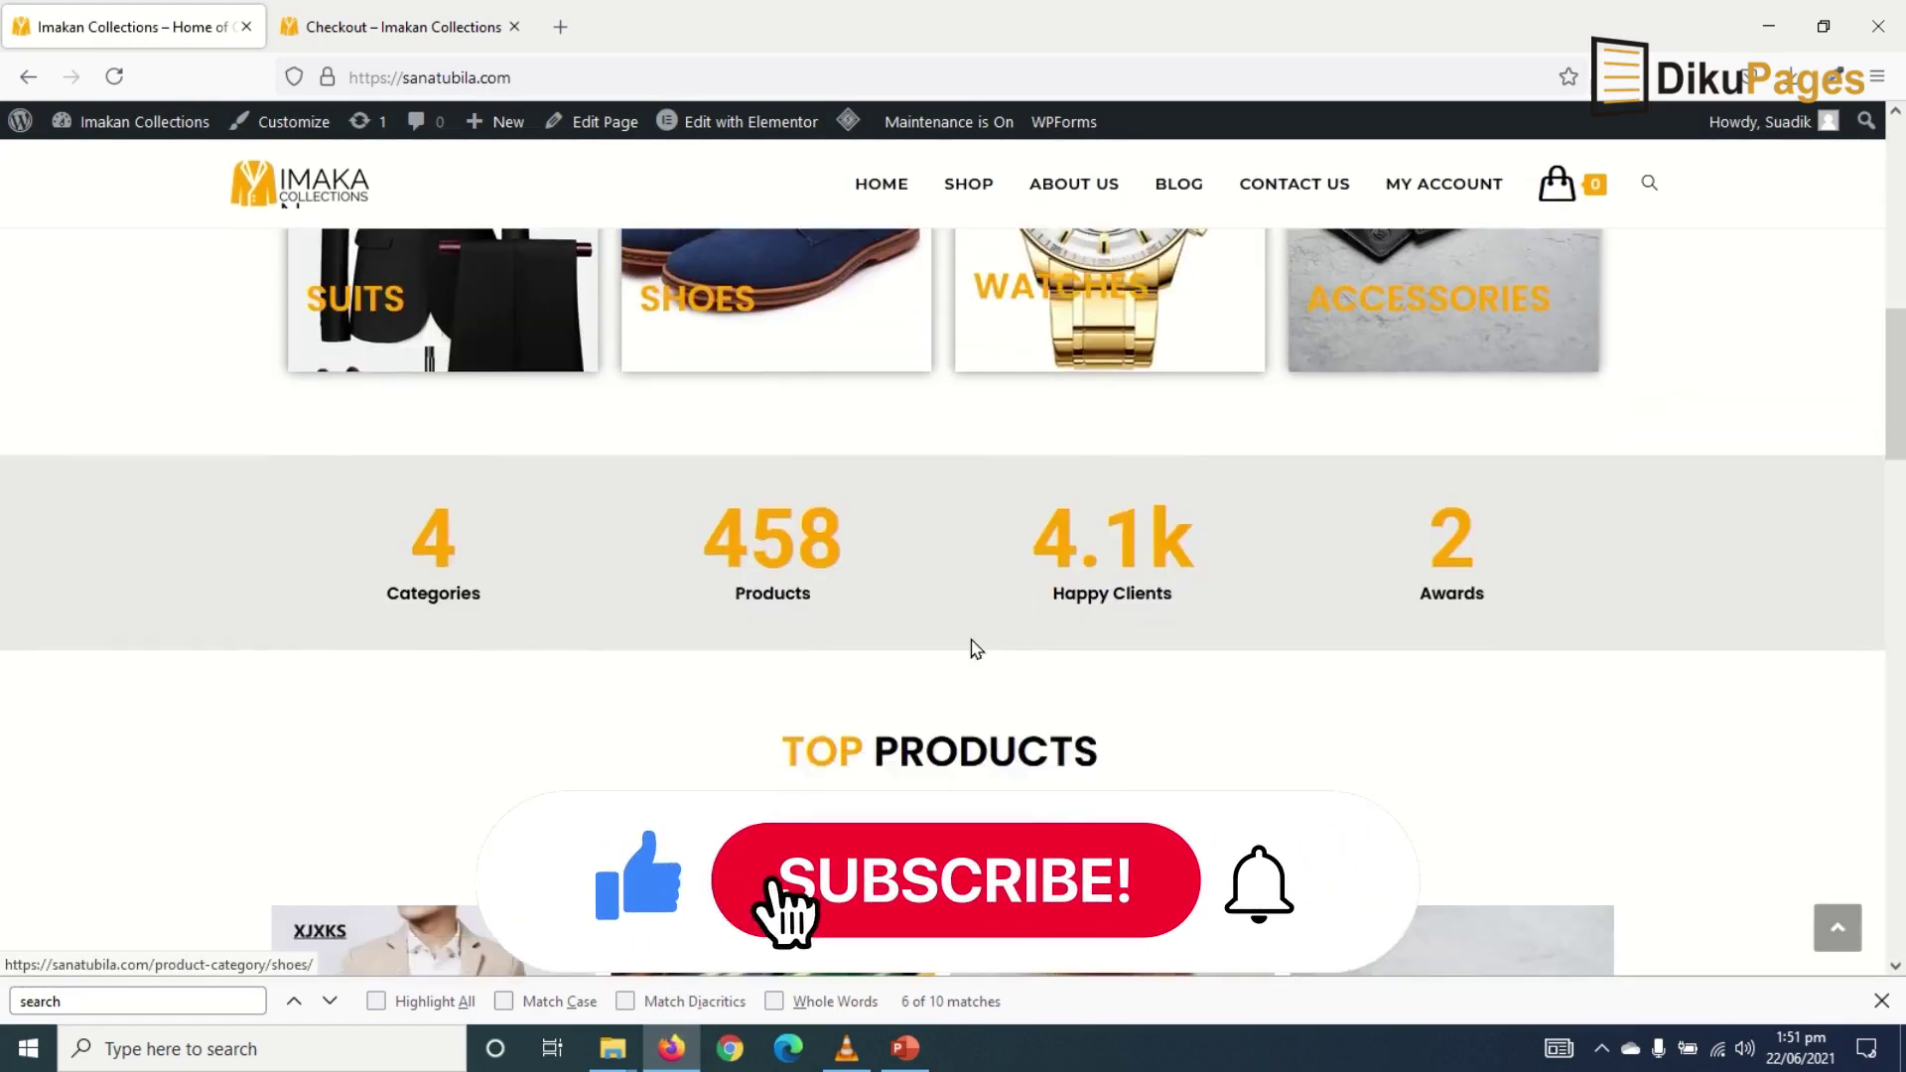
scroll(822, 746, down, 3)
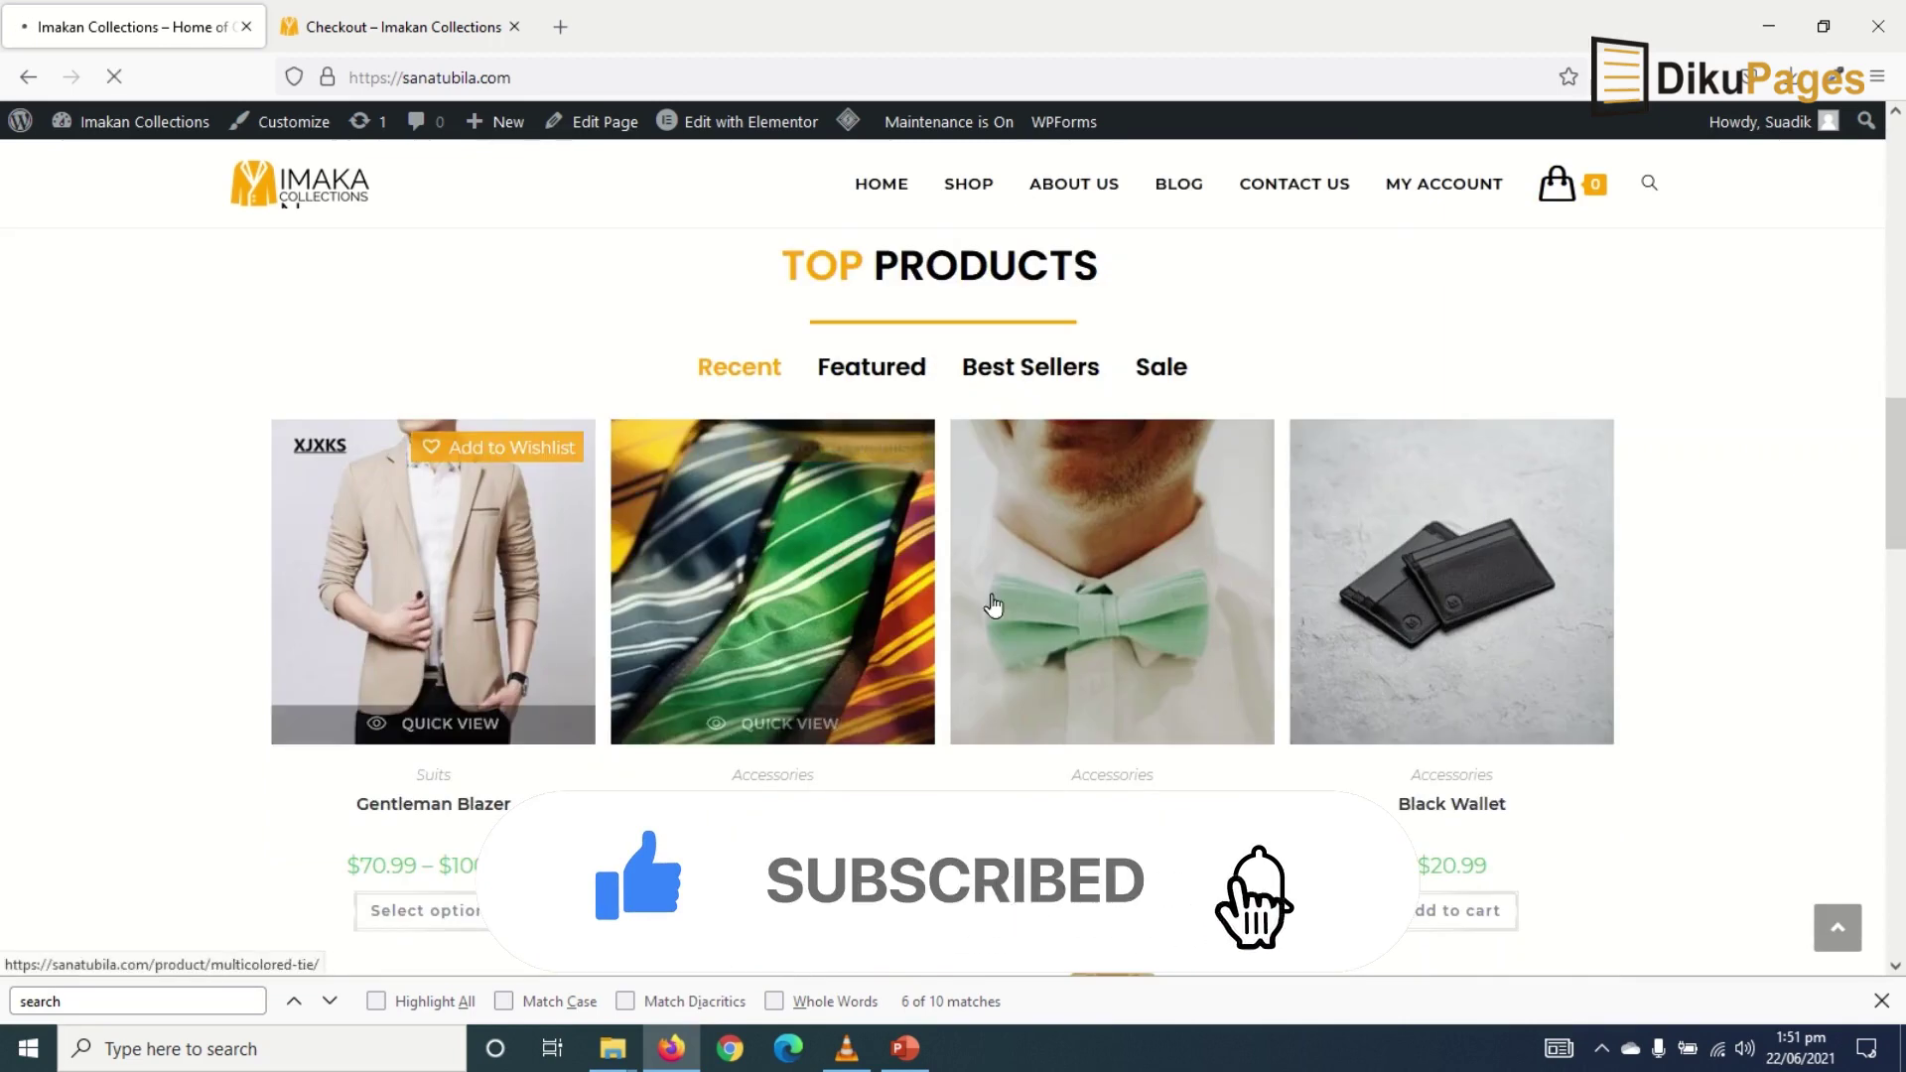
click(878, 455)
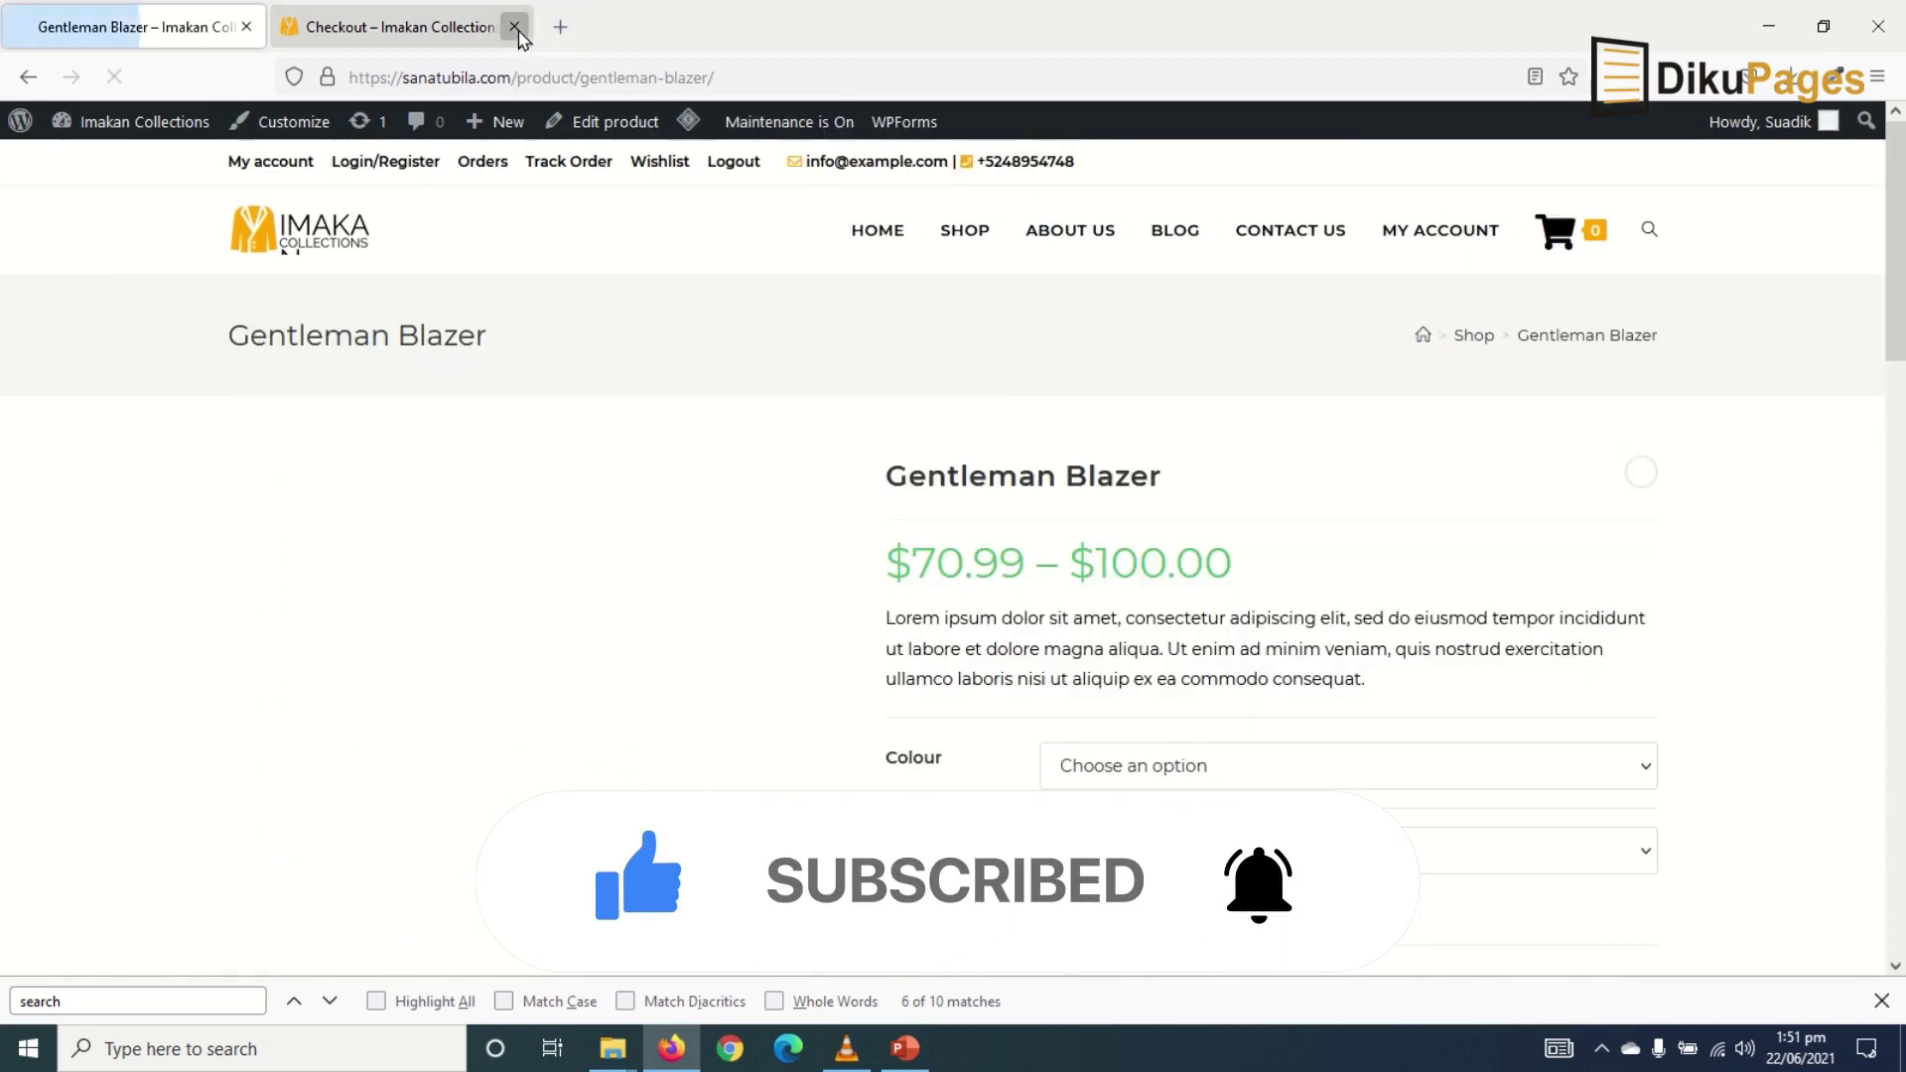
Close the Checkout tab and review the Gentleman Blazer's $70.99 – $100.00 pricing and related suits
click(514, 27)
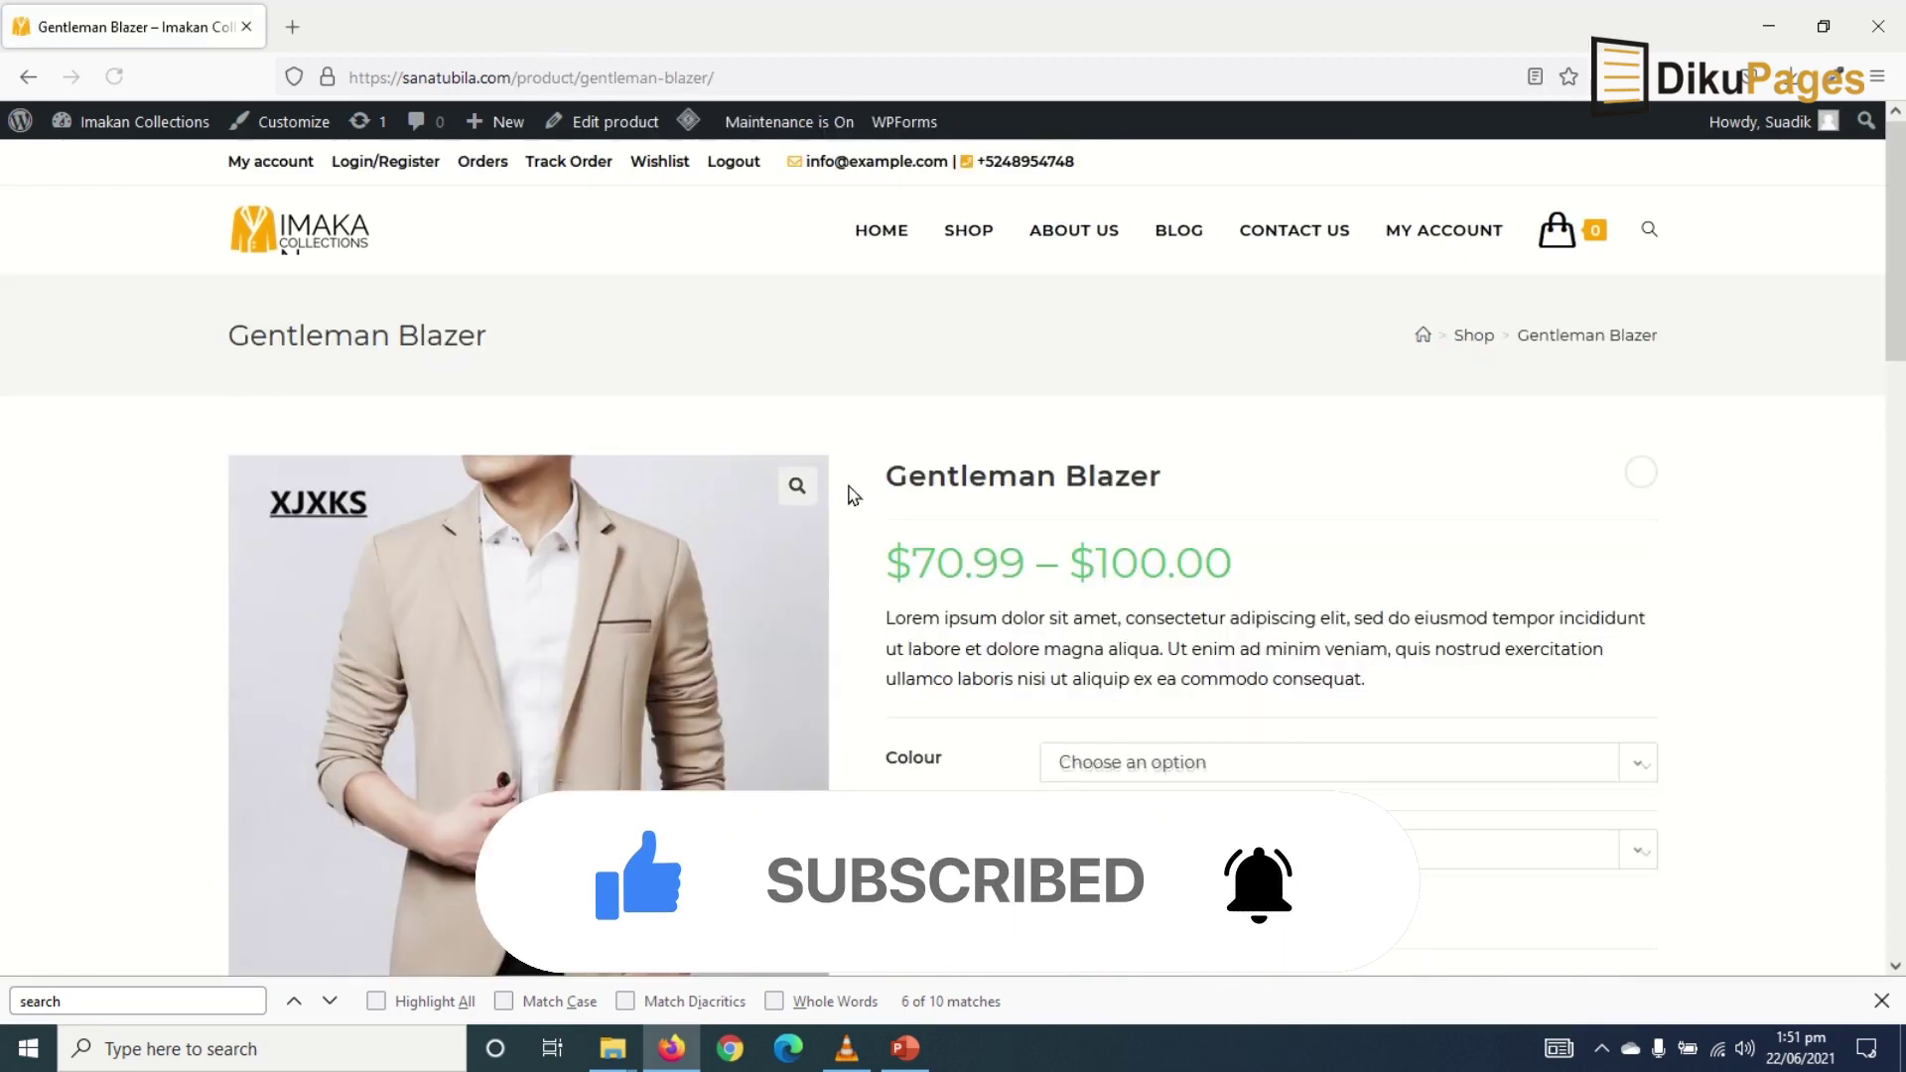
scroll(1058, 676, down, 10)
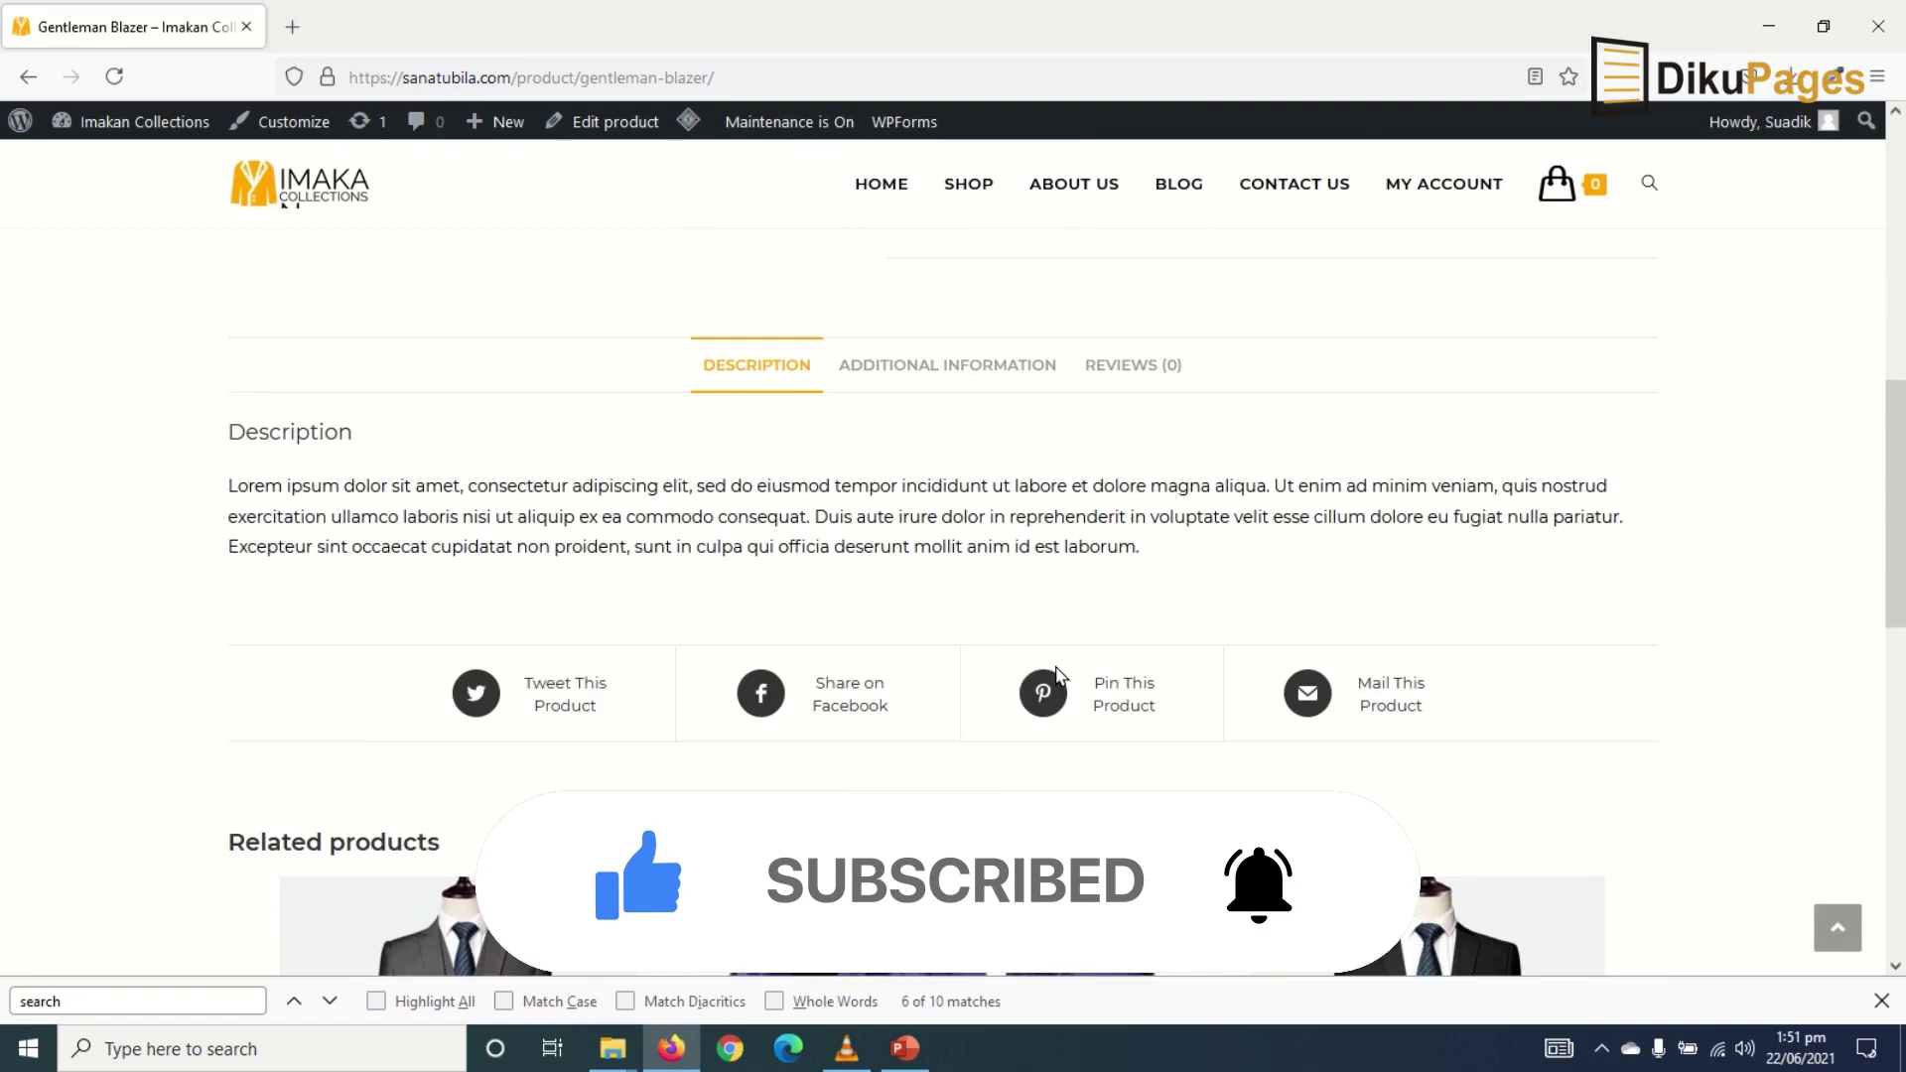
scroll(1058, 676, down, 5)
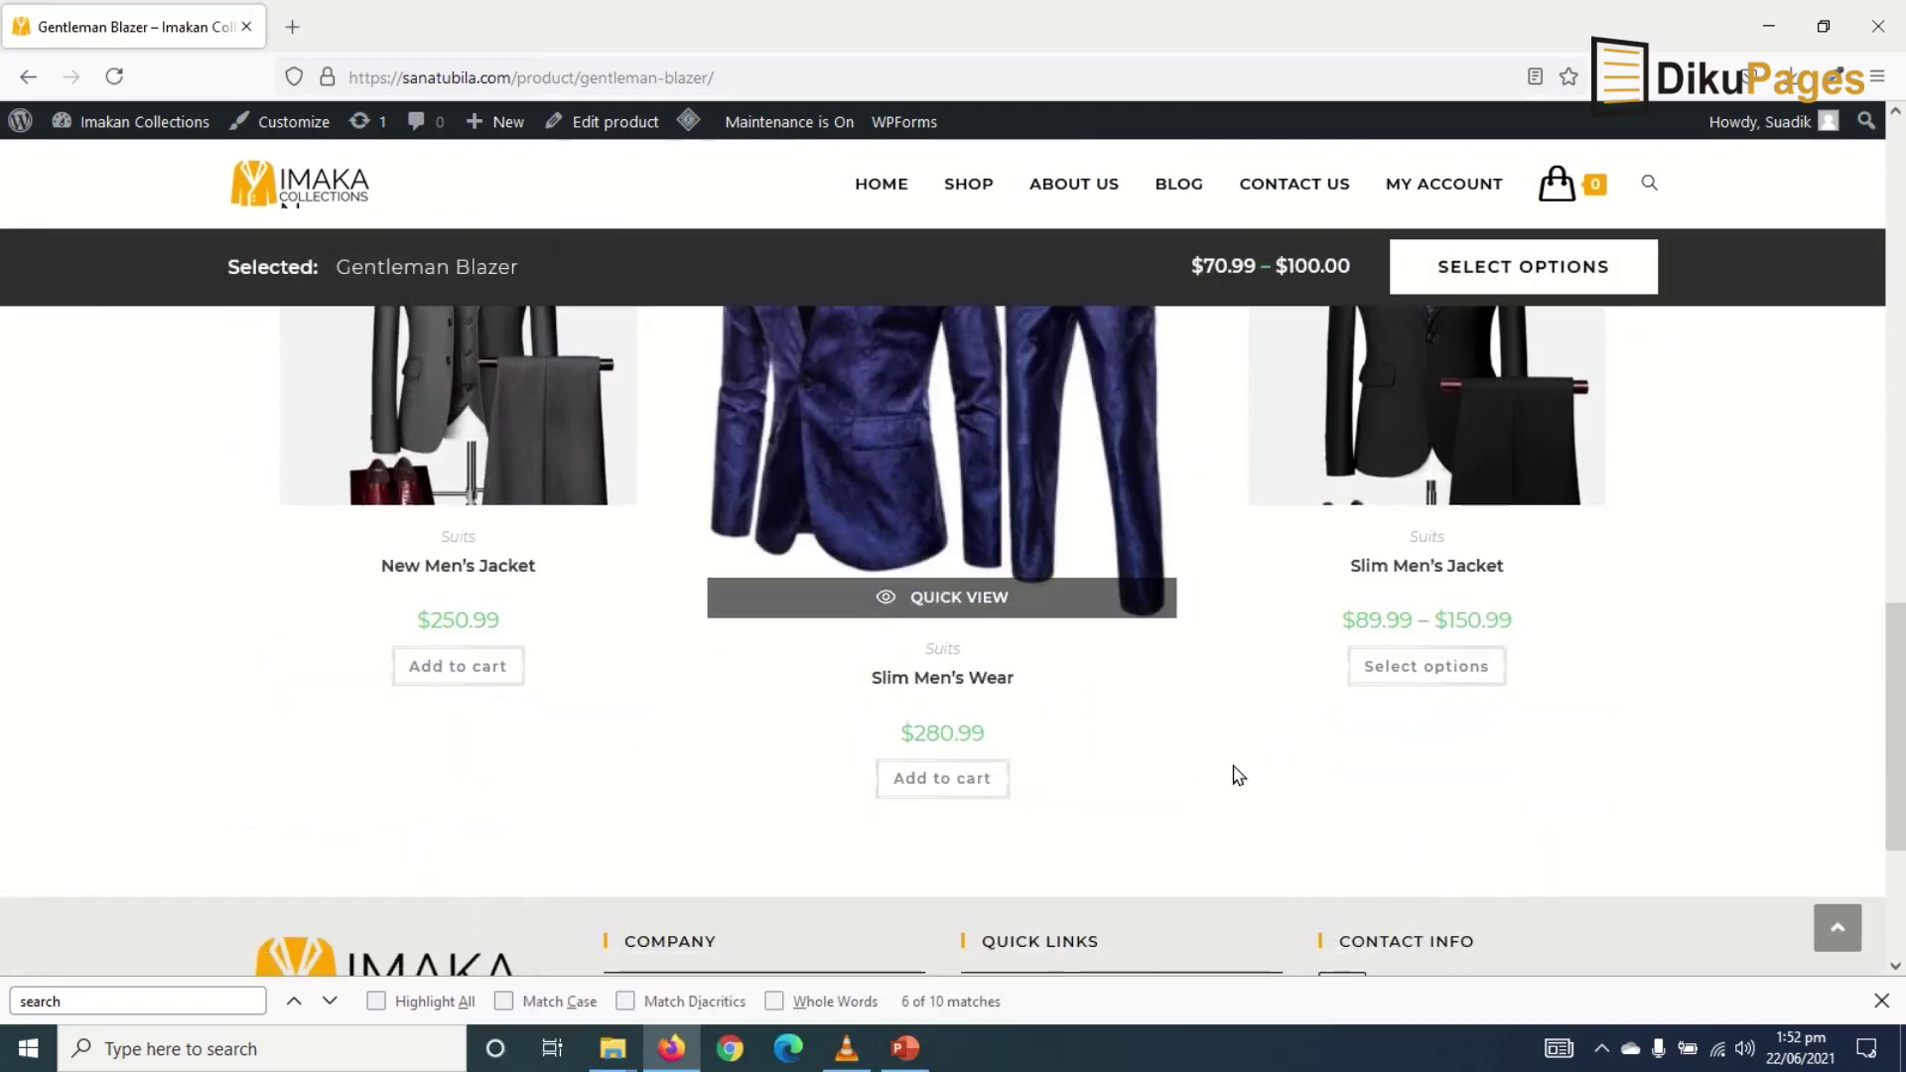
scroll(1414, 839, up, 3)
scroll(1414, 838, up, 1)
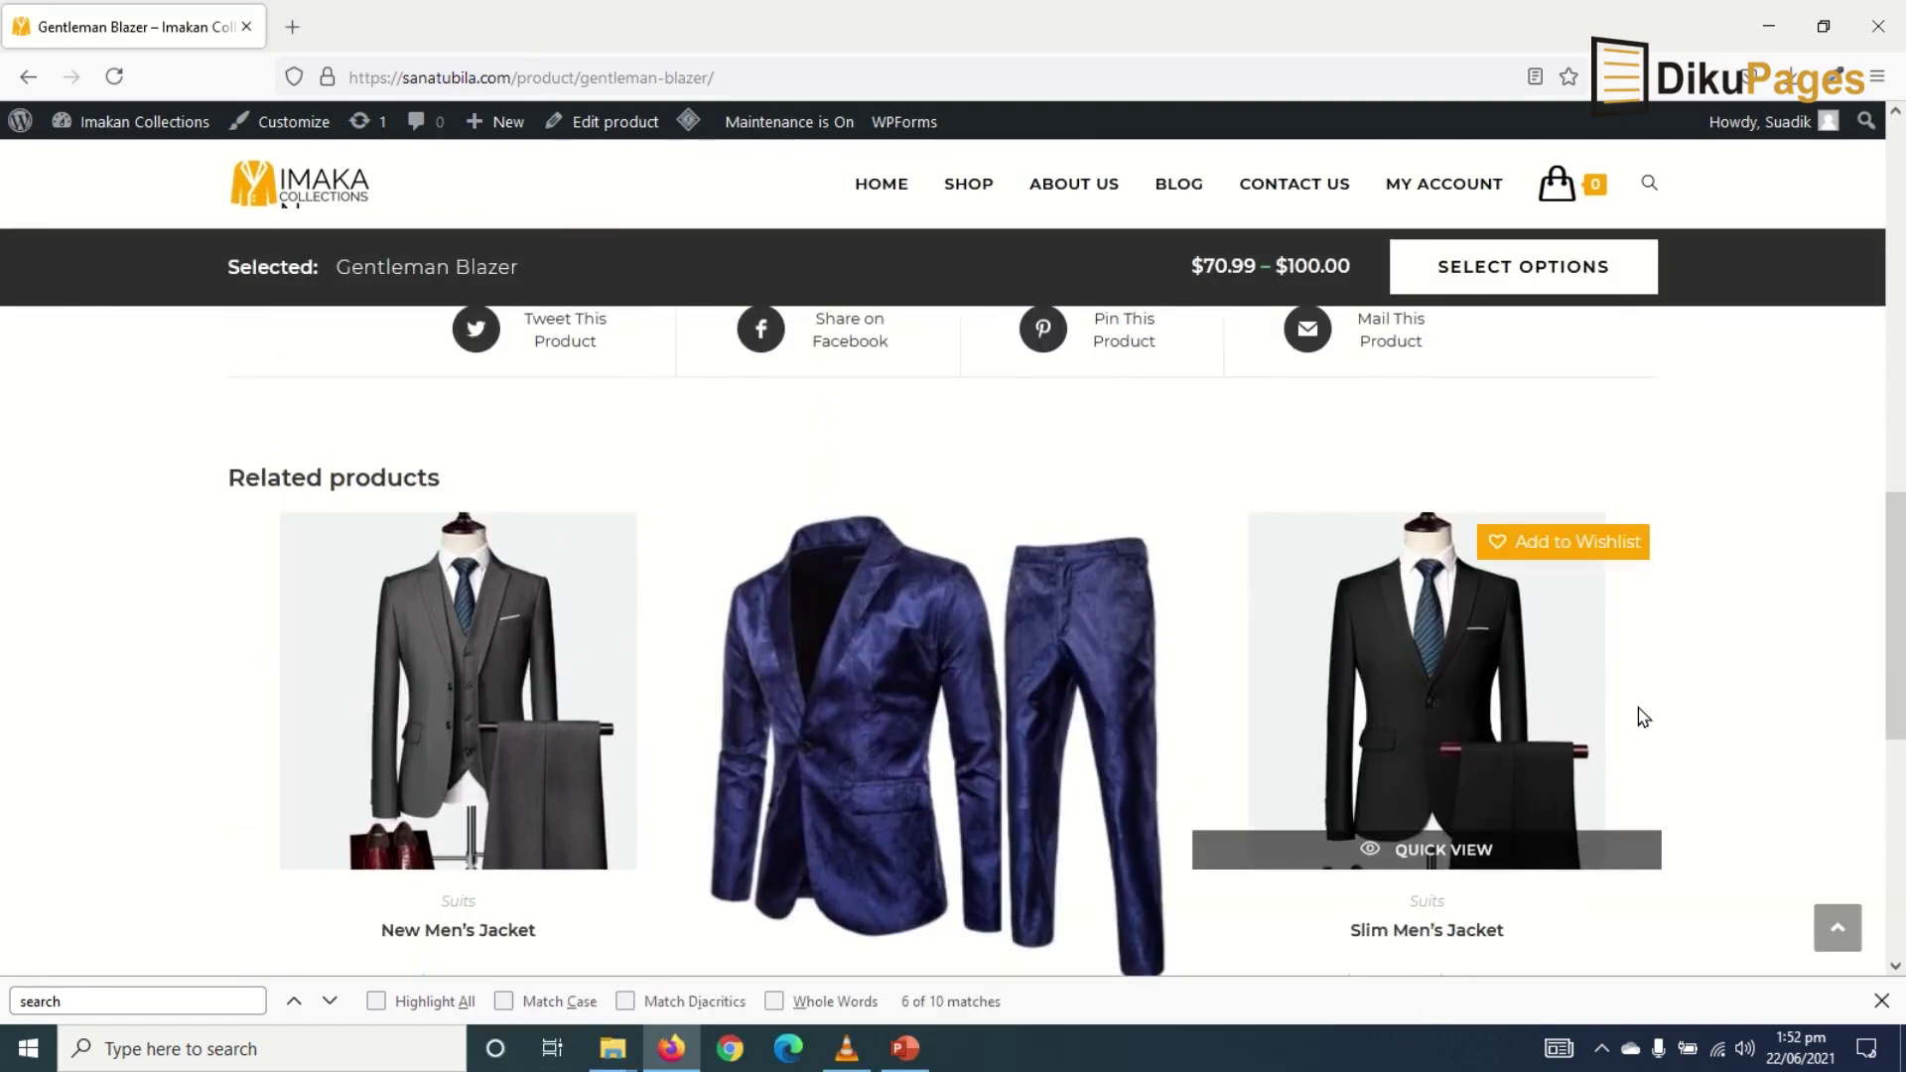
scroll(1642, 716, down, 3)
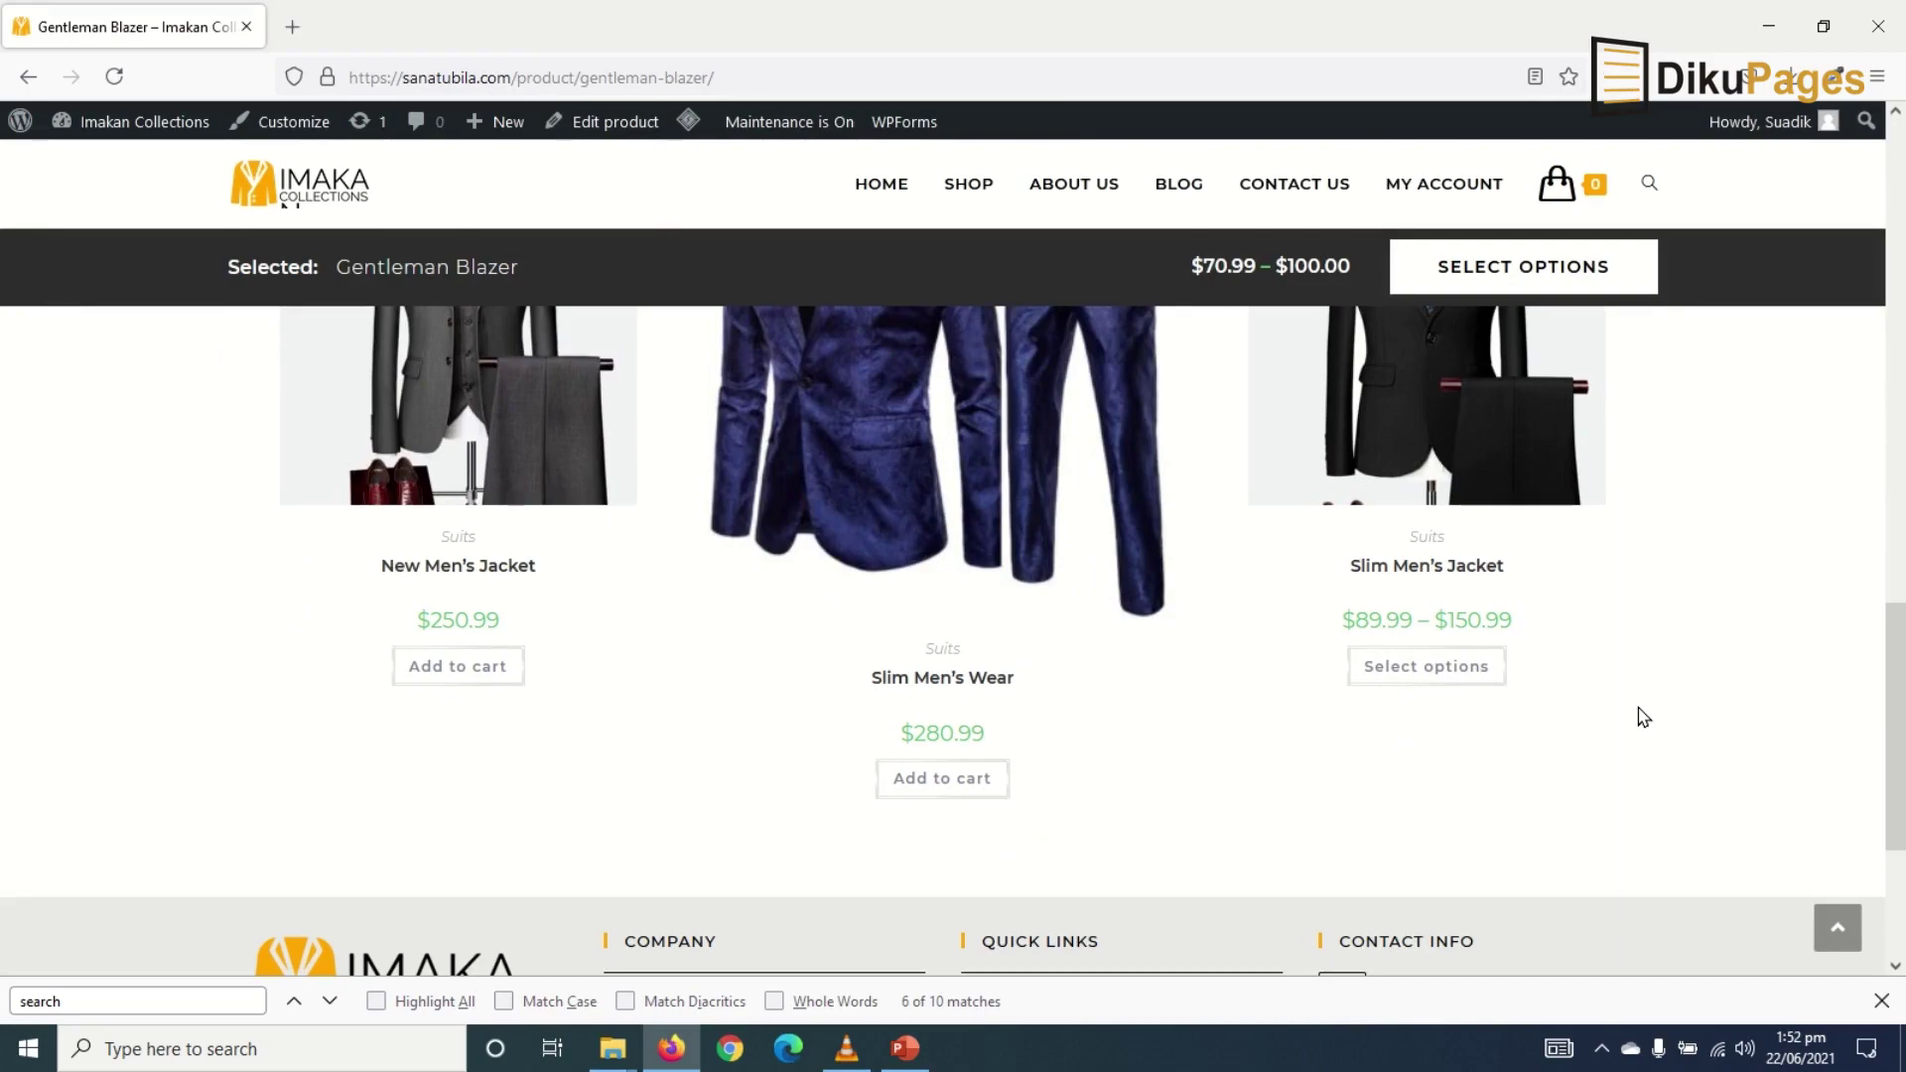